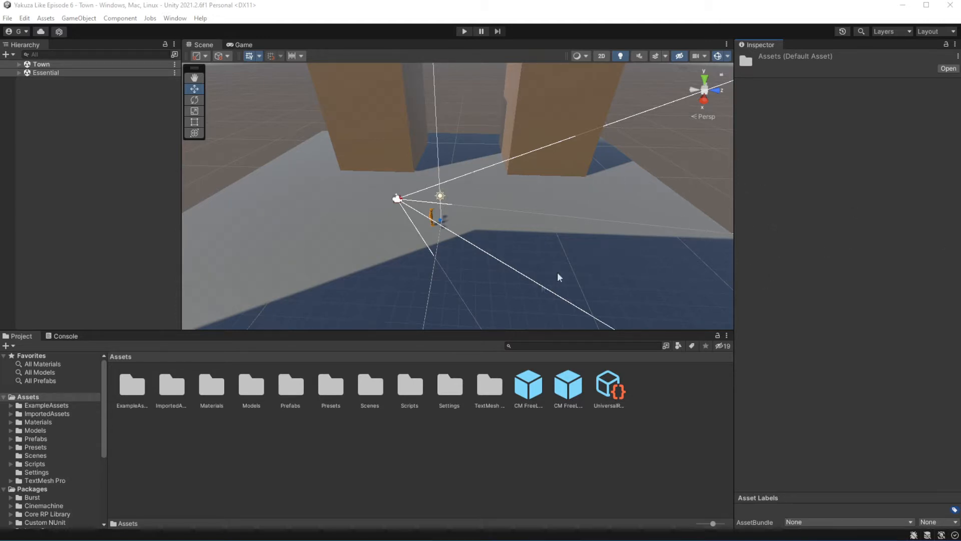
# Add a UI panel to the Canvas in the Essential scene
pyautogui.click(19, 74)
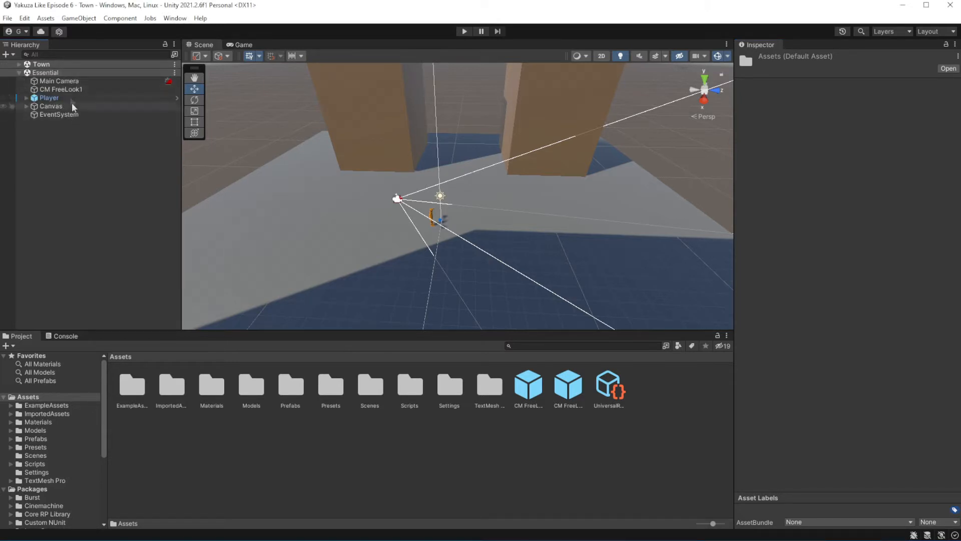
pyautogui.click(41, 106)
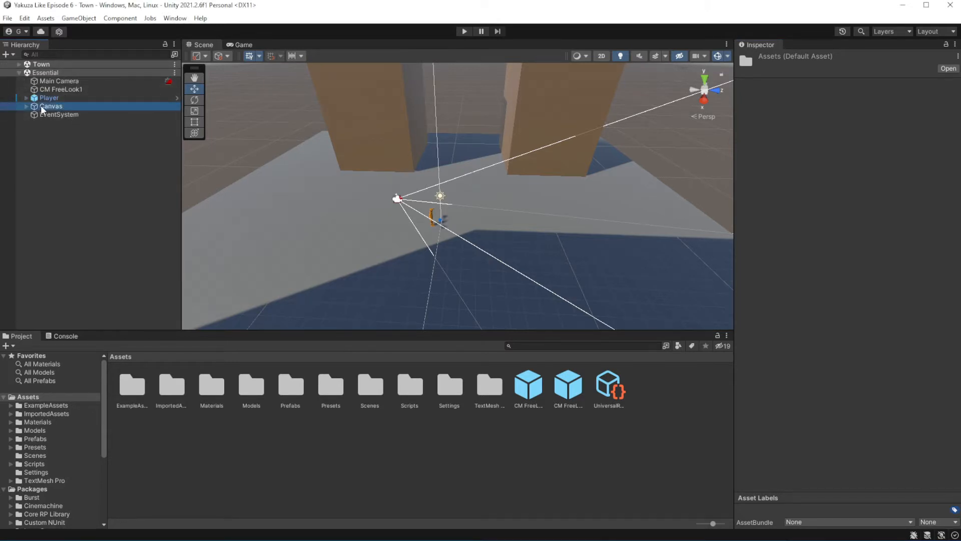
pyautogui.doubleClick(43, 106)
pyautogui.moveTo(496, 156); pyautogui.dragTo(469, 167, button='right')
pyautogui.scroll(2, 468, 159)
pyautogui.scroll(-2, 468, 166)
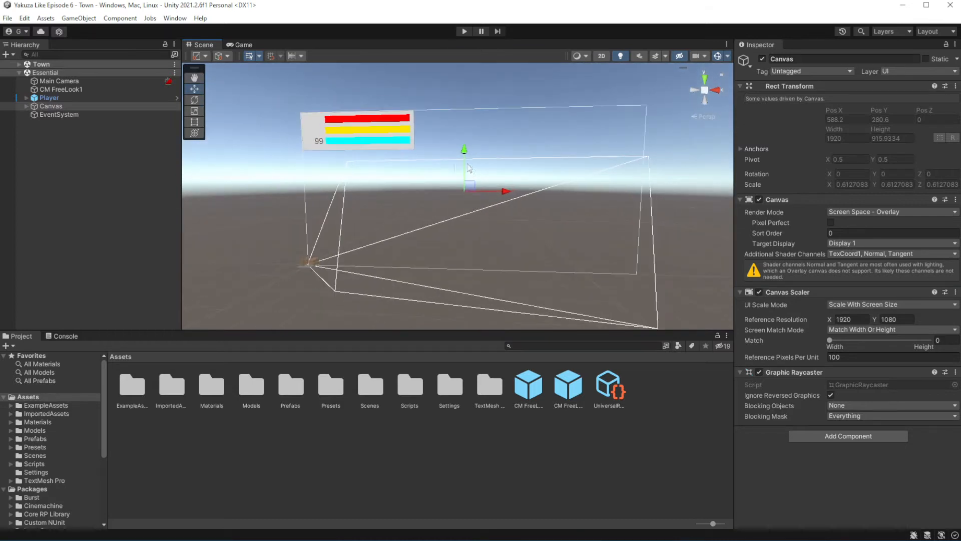
pyautogui.moveTo(464, 171)
pyautogui.keyDown('alt'); pyautogui.mouseDown()
pyautogui.moveTo(493, 159)
pyautogui.moveTo(471, 161)
pyautogui.mouseUp(); pyautogui.keyUp('alt')
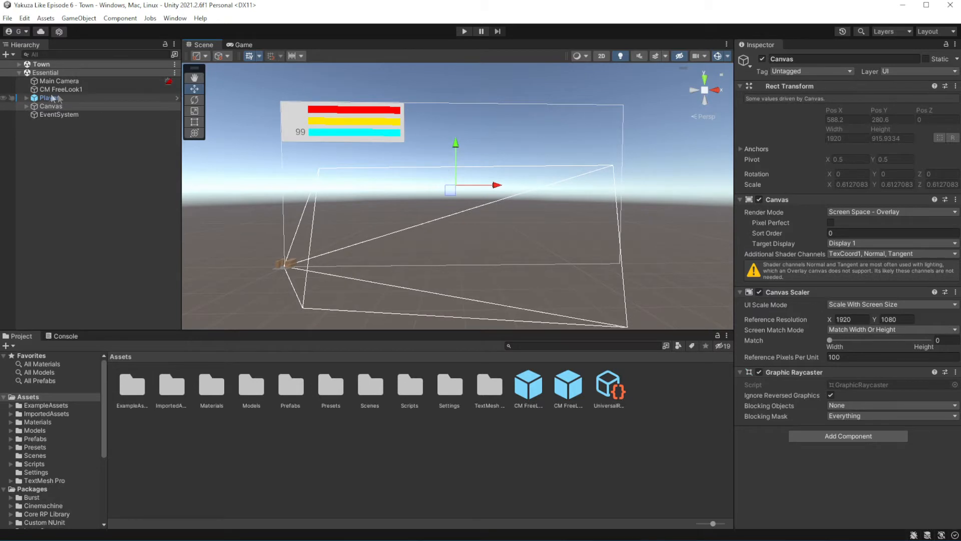
pyautogui.click(30, 107)
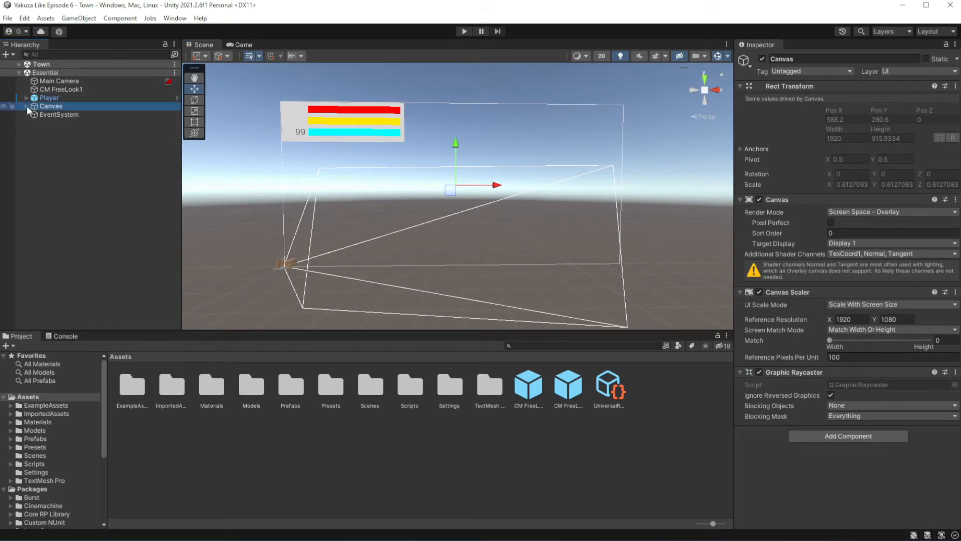
pyautogui.click(27, 106)
pyautogui.click(78, 18)
pyautogui.moveTo(163, 122)
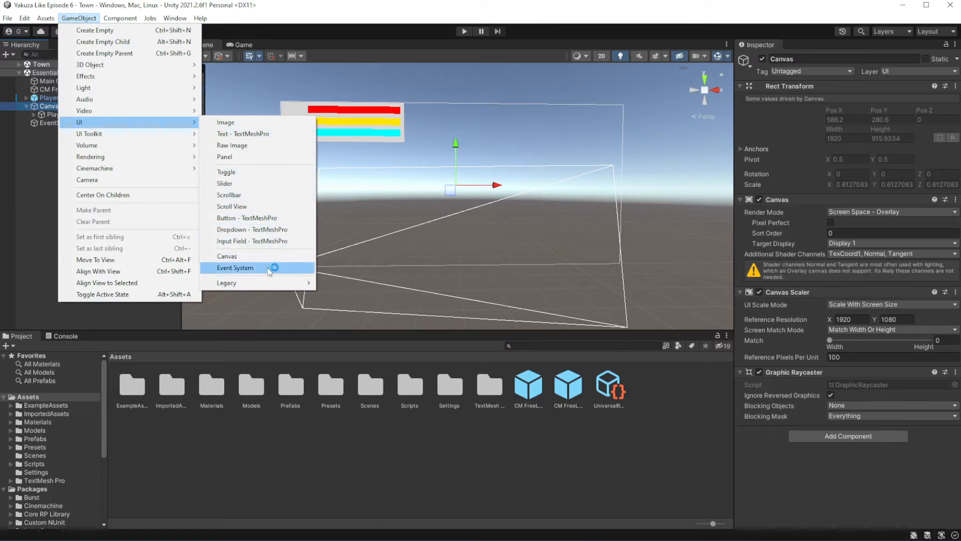
pyautogui.click(244, 157)
# Move the new panel above PlayerStatus in the Canvas hierarchy and rename it MenuPanel
pyautogui.click(66, 223)
pyautogui.click(86, 123)
pyautogui.moveTo(83, 122); pyautogui.dragTo(85, 110)
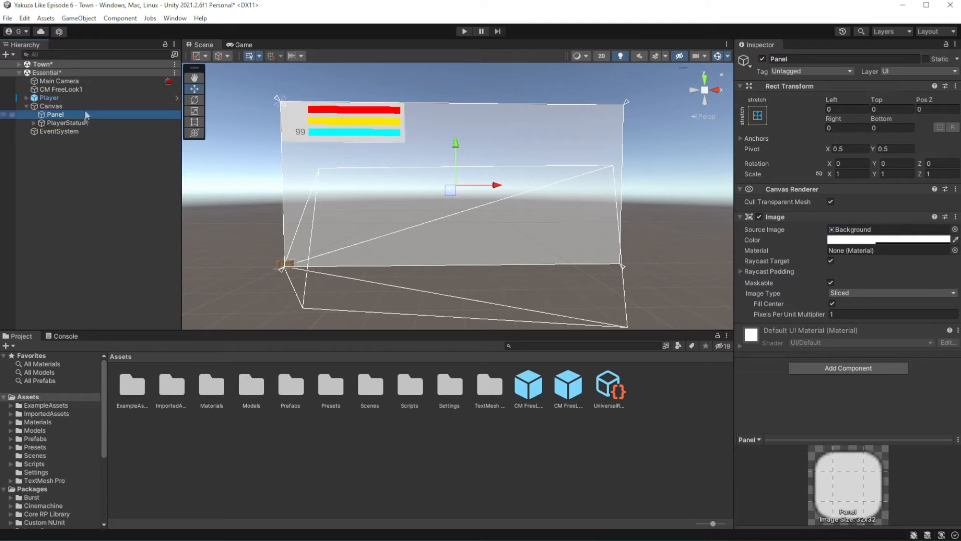
pyautogui.click(60, 114)
pyautogui.write('MenuPanel')
pyautogui.press('Return')
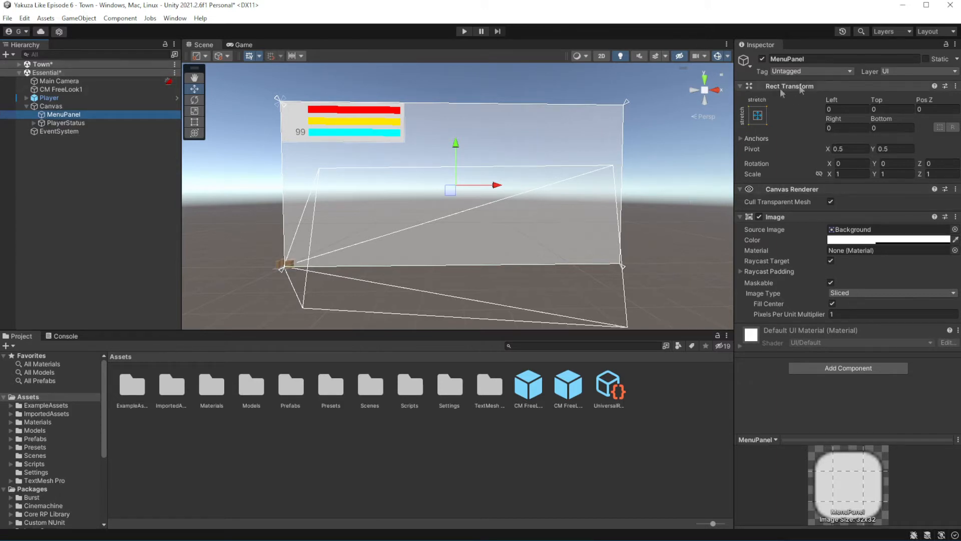
# Set the MenuPanel image colour to a nearly opaque black
pyautogui.click(888, 240)
pyautogui.moveTo(676, 302); pyautogui.dragTo(637, 321)
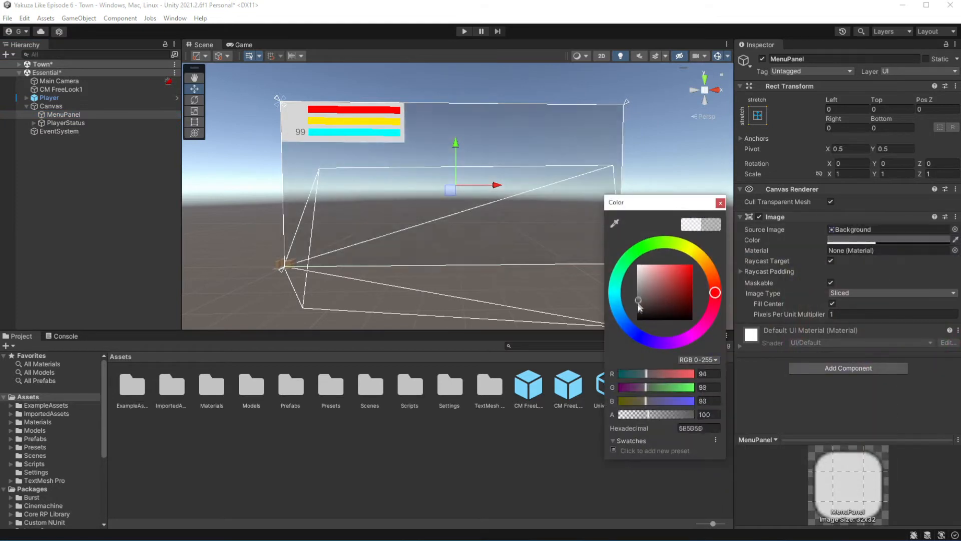
pyautogui.moveTo(658, 419); pyautogui.dragTo(687, 416)
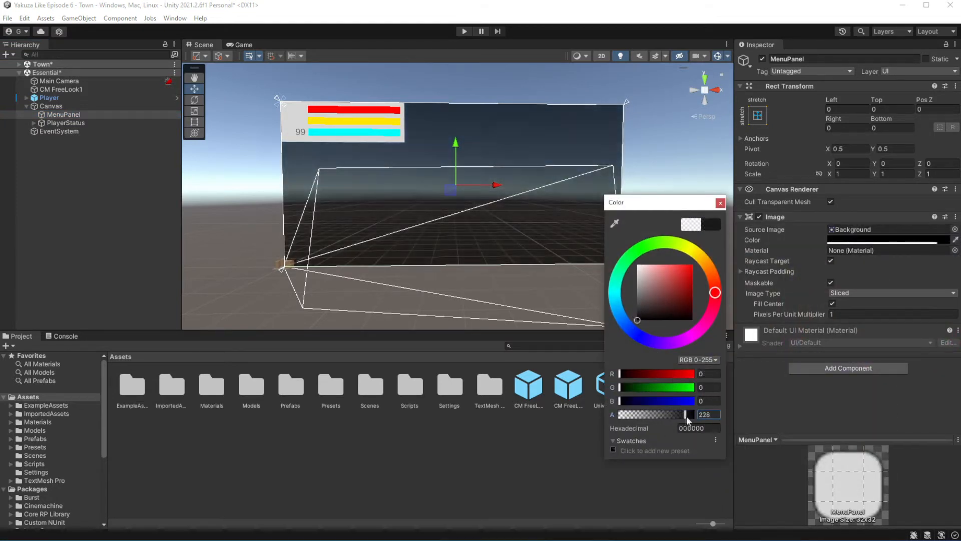
pyautogui.click(720, 203)
# Add a TextMeshPro UI button to the Canvas for the menu
pyautogui.moveTo(425, 242); pyautogui.dragTo(484, 245, button='middle')
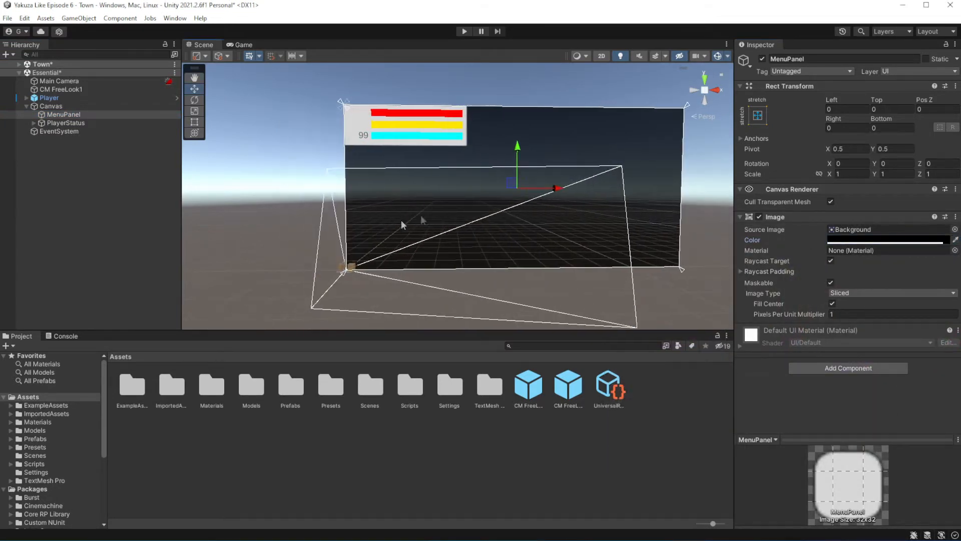
pyautogui.moveTo(593, 144); pyautogui.dragTo(516, 211, button='middle')
pyautogui.scroll(3, 430, 253)
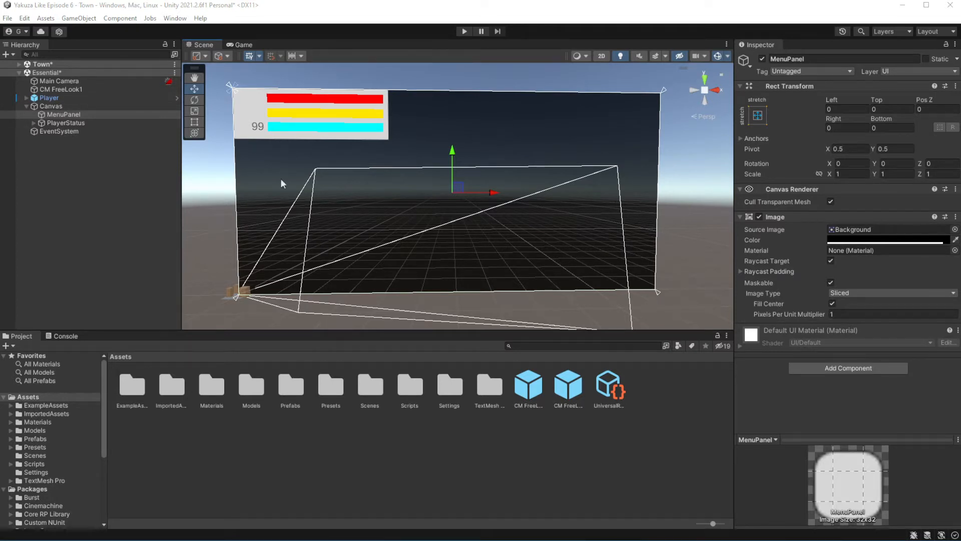
pyautogui.click(79, 18)
pyautogui.click(43, 114)
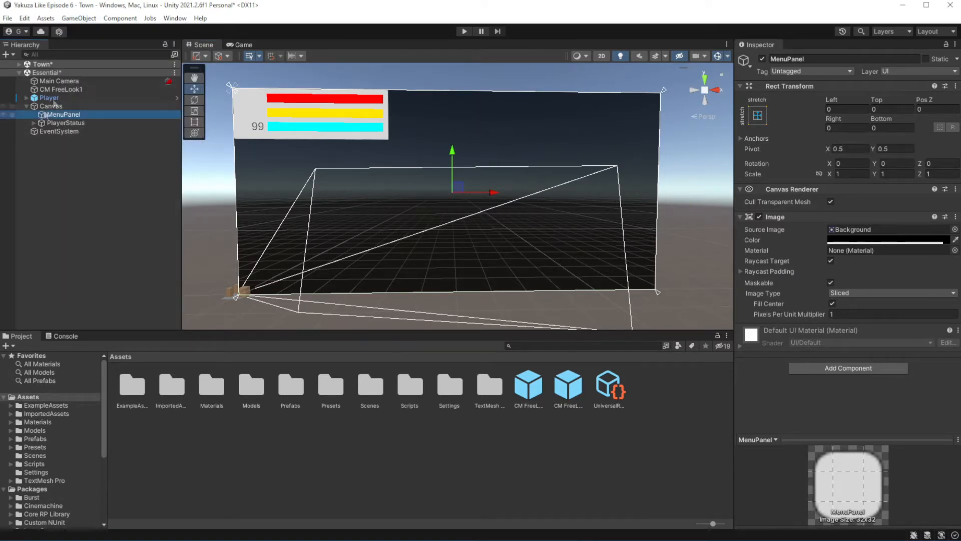
pyautogui.click(79, 18)
pyautogui.moveTo(150, 122)
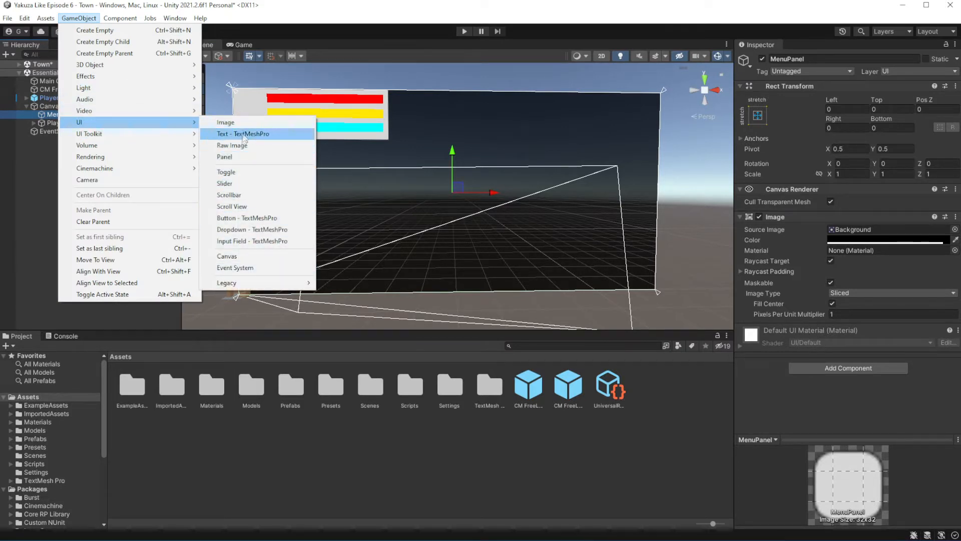
pyautogui.click(253, 219)
# Anchor the button to the top left and move it below the status bars, at about X 118, Y -268
pyautogui.moveTo(491, 195); pyautogui.dragTo(486, 195)
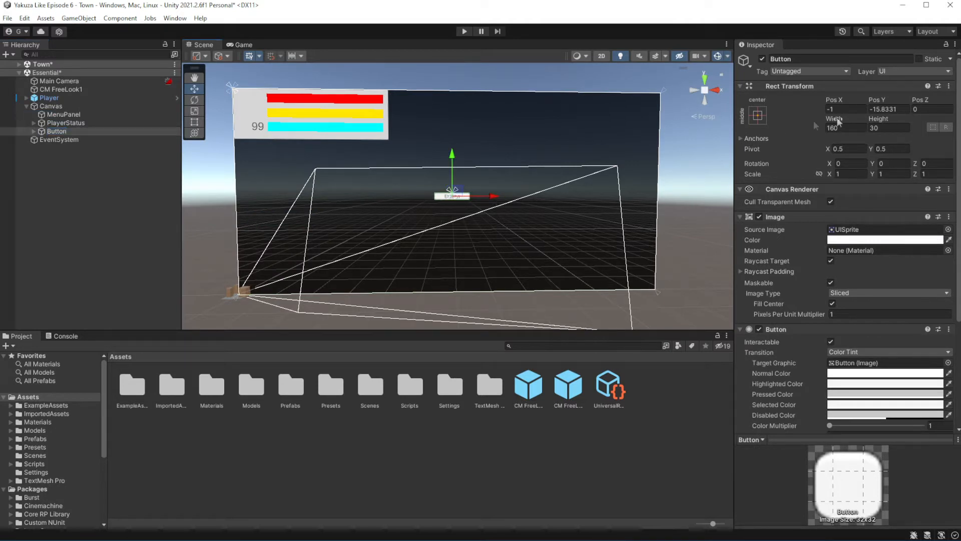
pyautogui.click(758, 115)
pyautogui.click(794, 198)
pyautogui.moveTo(471, 197); pyautogui.dragTo(304, 187)
pyautogui.moveTo(261, 158); pyautogui.dragTo(259, 113)
pyautogui.scroll(3, 302, 155)
pyautogui.moveTo(302, 155); pyautogui.dragTo(443, 186, button='middle')
pyautogui.scroll(-1, 461, 173)
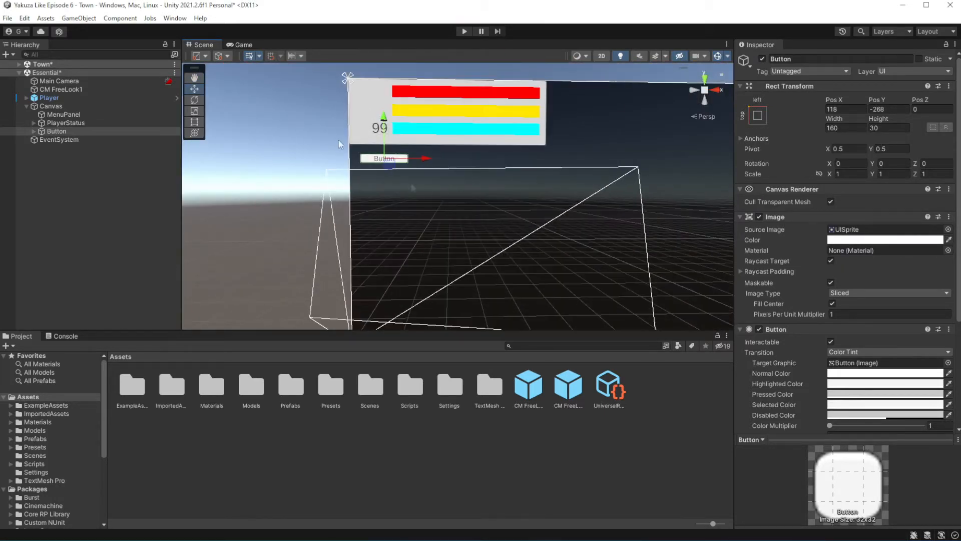
# Resize the button with the Rect tool to about 569 wide and 89 high, aligning its edges beneath the status bars
pyautogui.click(194, 122)
pyautogui.moveTo(408, 164); pyautogui.dragTo(546, 180)
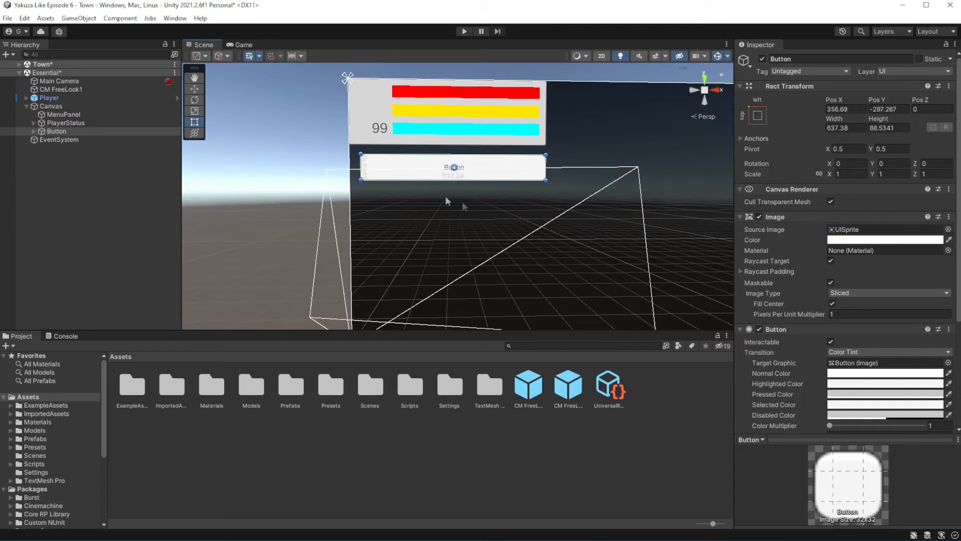
pyautogui.moveTo(361, 167); pyautogui.dragTo(382, 167)
# Rename the button object to Inventory Button
pyautogui.click(131, 131)
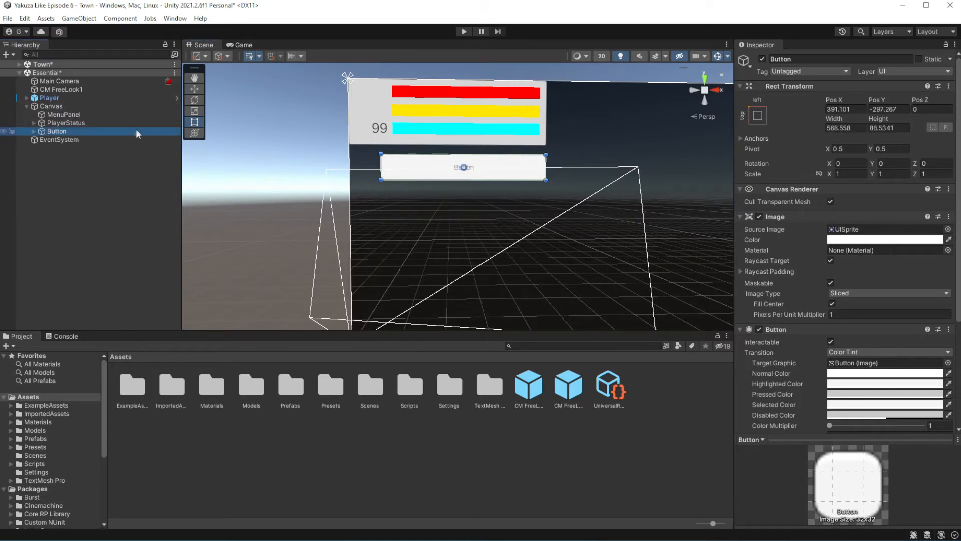
pyautogui.click(107, 131)
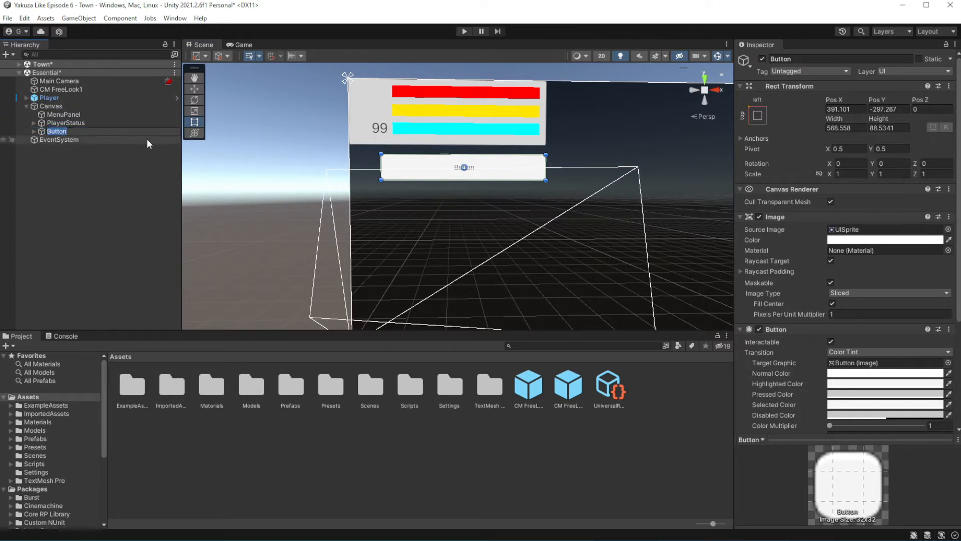
pyautogui.write('Inventory Button')
pyautogui.press('Return')
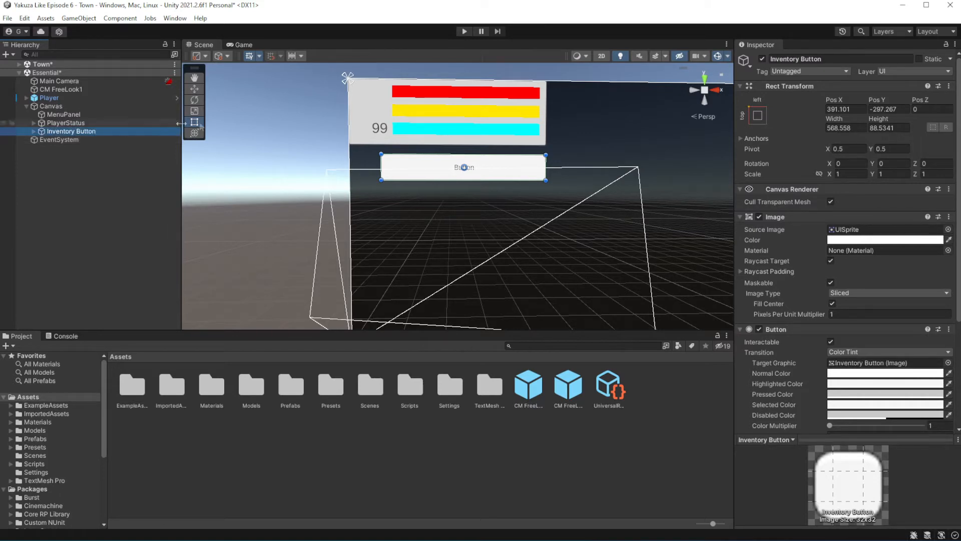
# Duplicate Inventory Button and place the copy directly beneath the original, at about X 391.1, Y -385.8
pyautogui.moveTo(495, 246); pyautogui.dragTo(429, 143, button='middle')
pyautogui.click(58, 131)
pyautogui.hotkey('ctrl', 'd')
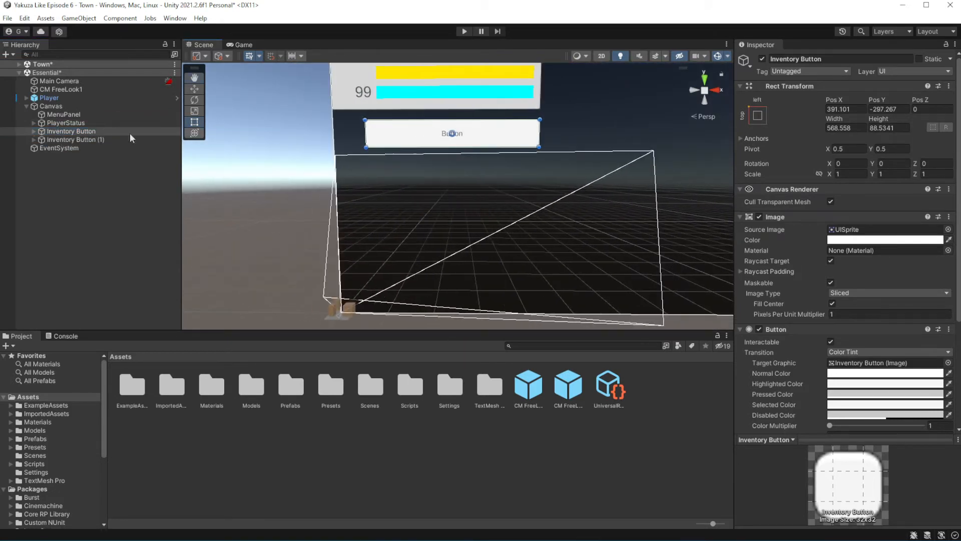
pyautogui.click(64, 141)
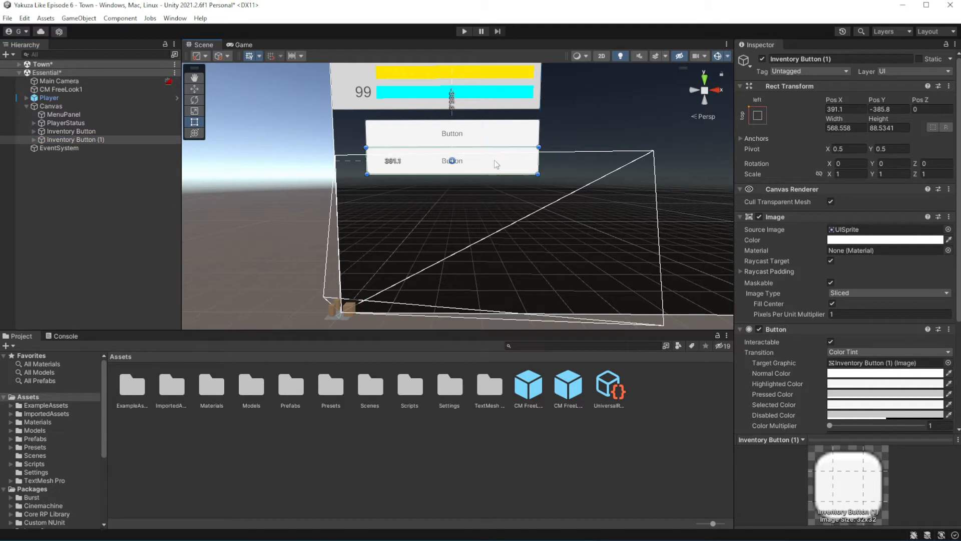
# Rename the duplicated inventory button to Quest Button
pyautogui.click(73, 142)
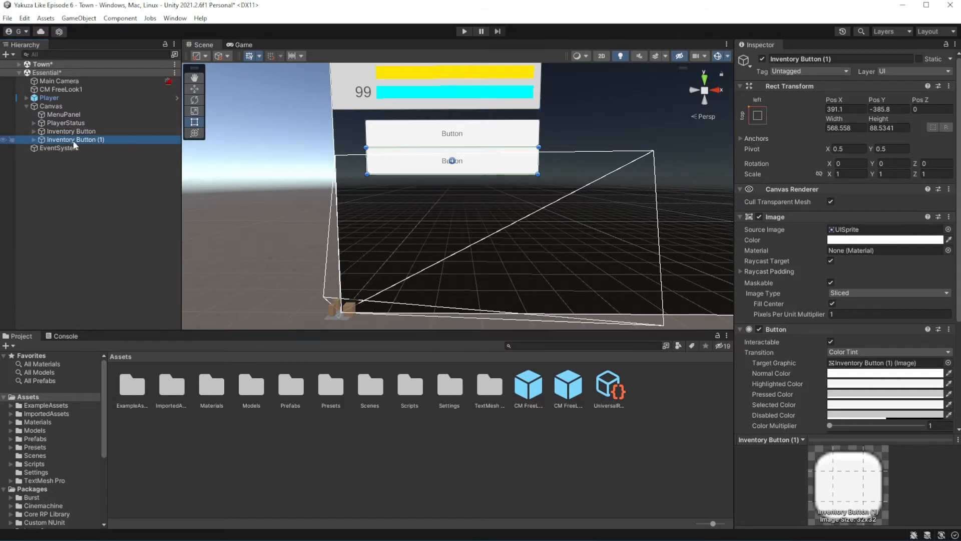
pyautogui.doubleClick(60, 139)
pyautogui.write('Quest')
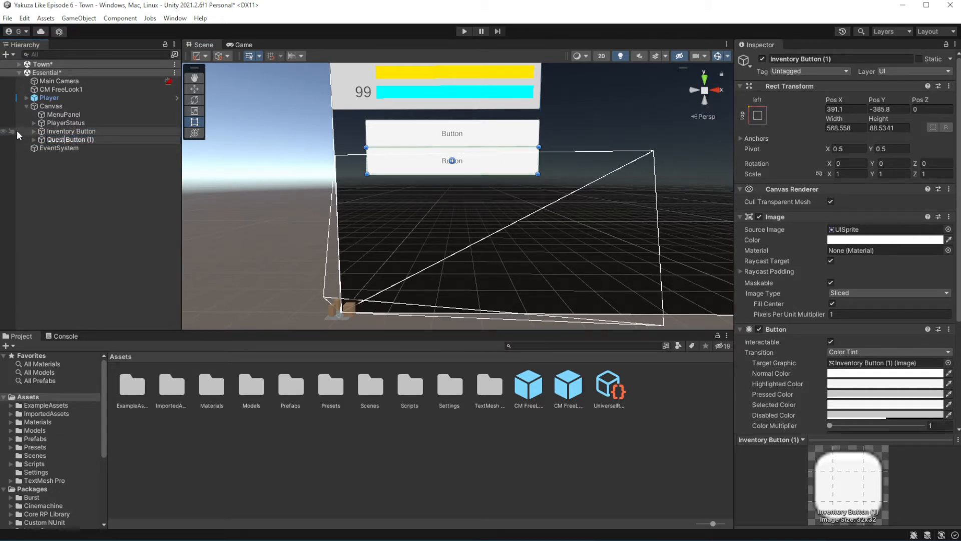
pyautogui.press('End')
pyautogui.press('BackSpace')
pyautogui.press('BackSpace')
pyautogui.press('BackSpace')
pyautogui.press('BackSpace')
pyautogui.press('Return')
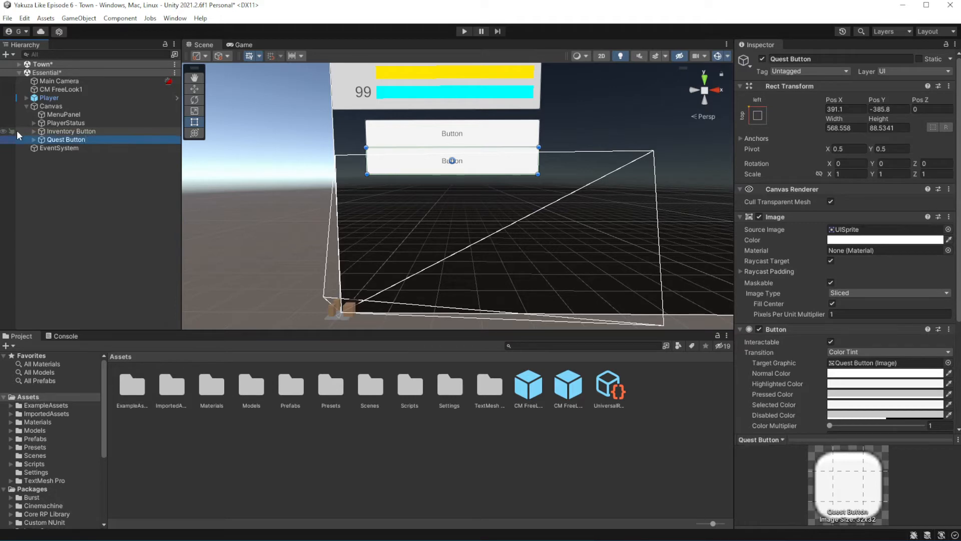
# Duplicate Quest Button and rename the copy Continue Button
pyautogui.hotkey('ctrl', 'd')
pyautogui.doubleClick(83, 148)
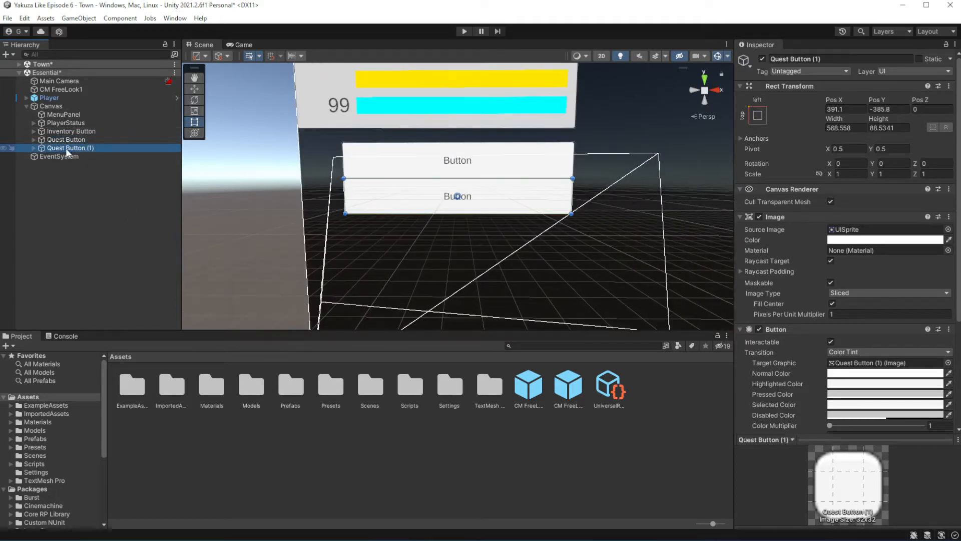
pyautogui.click(65, 149)
pyautogui.moveTo(65, 148); pyautogui.dragTo(1, 149)
pyautogui.write('Continue')
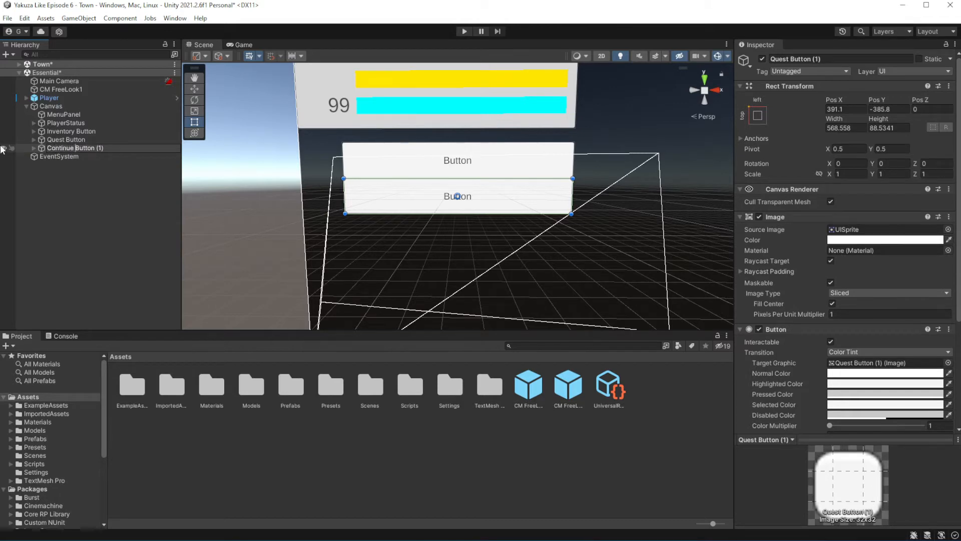
pyautogui.press('BackSpace')
pyautogui.press('BackSpace')
pyautogui.press('Return')
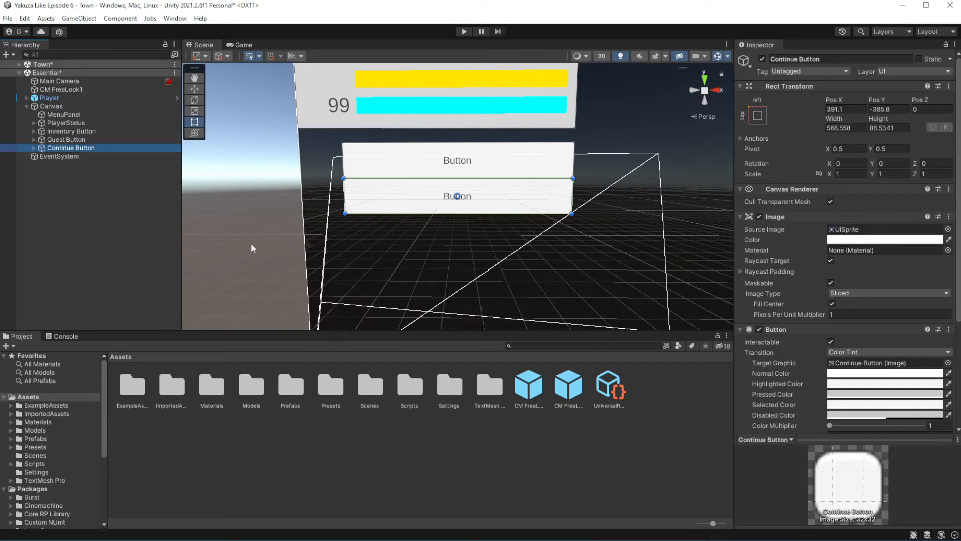
# Move Continue Button down near the bottom edge of the menu panel, at about Y -847
pyautogui.scroll(-4, 493, 268)
pyautogui.moveTo(495, 274); pyautogui.dragTo(484, 219, button='middle')
pyautogui.moveTo(479, 154); pyautogui.dragTo(477, 298)
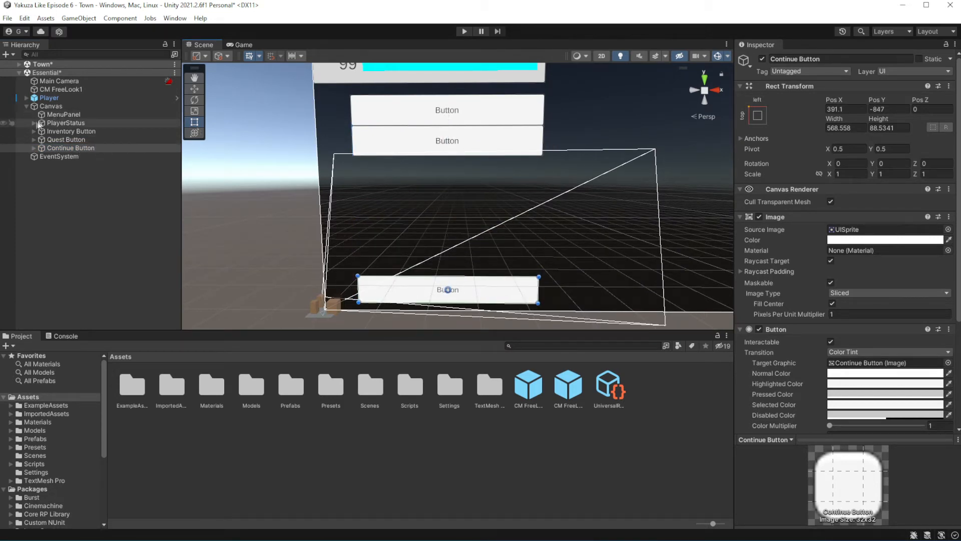
# Change the text label of Inventory Button to "Inventory"
pyautogui.click(80, 147)
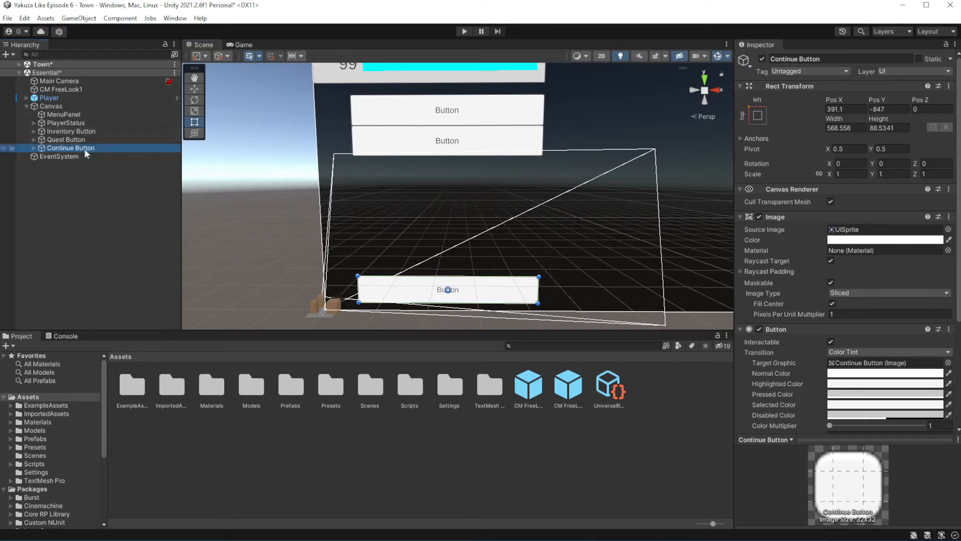
pyautogui.click(34, 132)
pyautogui.click(75, 139)
pyautogui.click(839, 255)
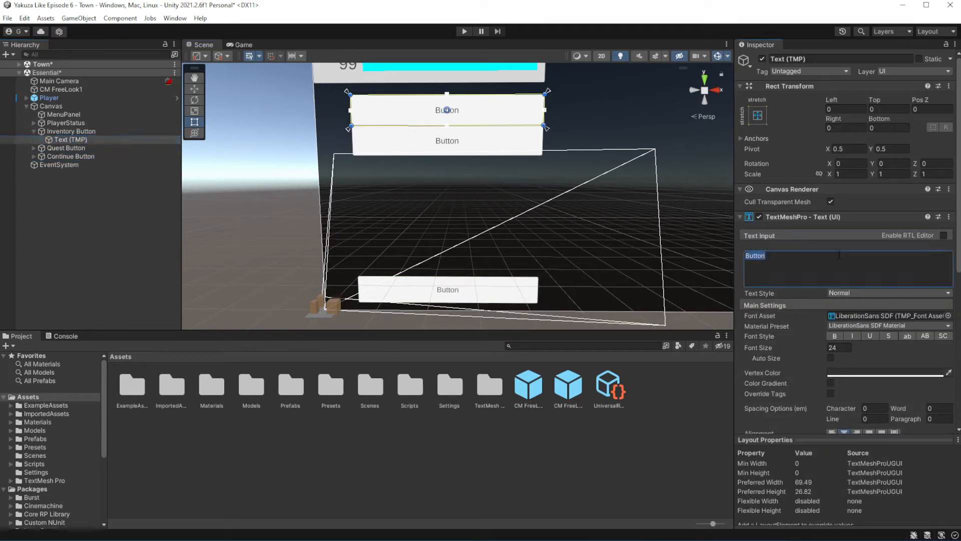
pyautogui.write('Inventory')
pyautogui.press('Return')
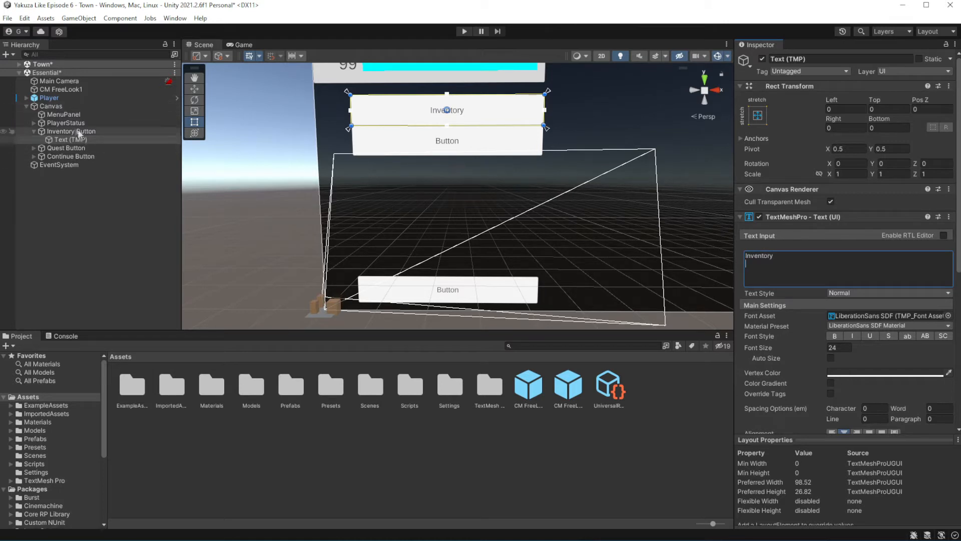
# Change the text label of Quest Button to "Quest"
pyautogui.click(33, 147)
pyautogui.click(68, 156)
pyautogui.click(816, 269)
pyautogui.write('Quest')
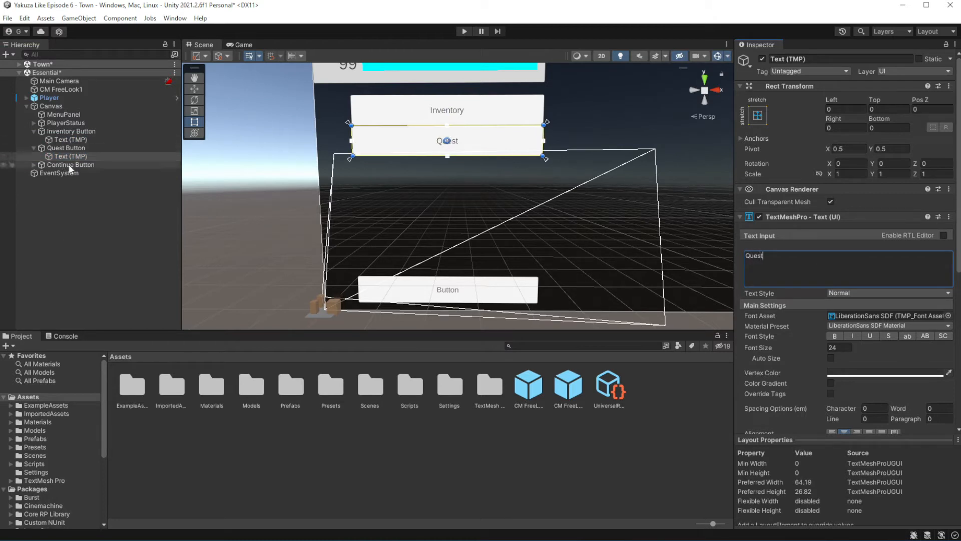
# Change the text label of Continue Button to "Continue"
pyautogui.click(34, 164)
pyautogui.click(68, 173)
pyautogui.click(786, 254)
pyautogui.write('Continue')
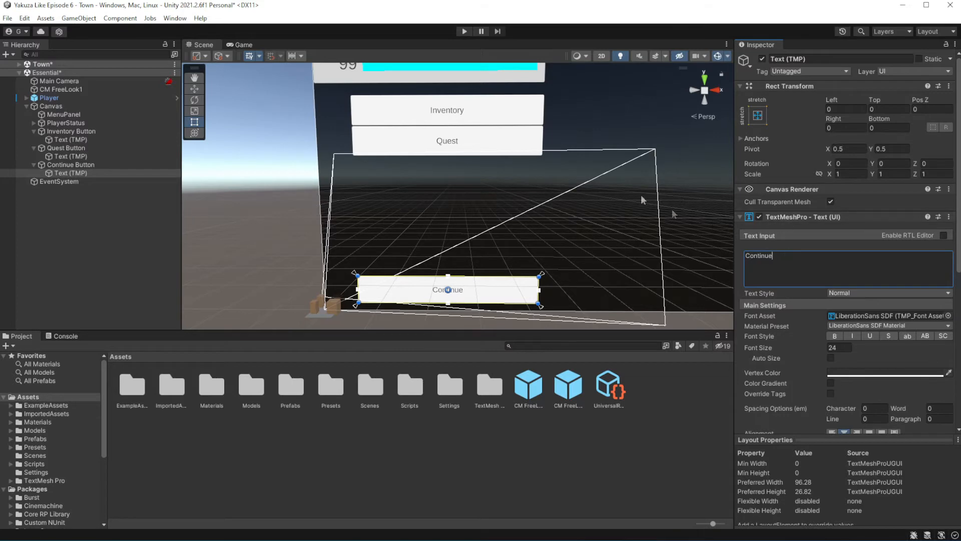
pyautogui.scroll(-4, 641, 192)
pyautogui.moveTo(645, 188); pyautogui.dragTo(623, 192, button='middle')
pyautogui.scroll(-1, 517, 196)
pyautogui.scroll(-2, 517, 196)
pyautogui.moveTo(518, 195); pyautogui.dragTo(501, 215, button='middle')
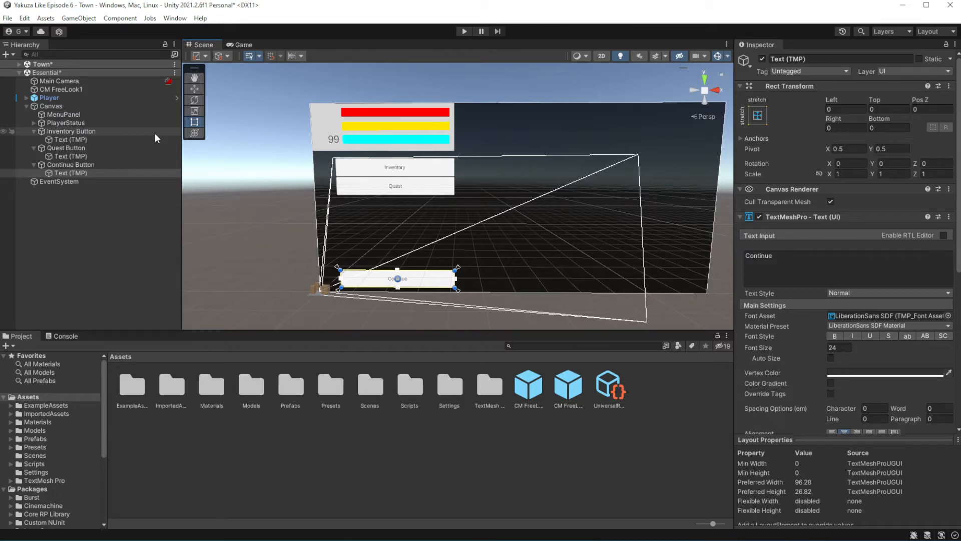
# Add a new UI Panel as a child of the Canvas, below the three collapsed menu buttons
pyautogui.click(45, 133)
pyautogui.click(33, 131)
pyautogui.click(34, 139)
pyautogui.click(33, 148)
pyautogui.click(79, 18)
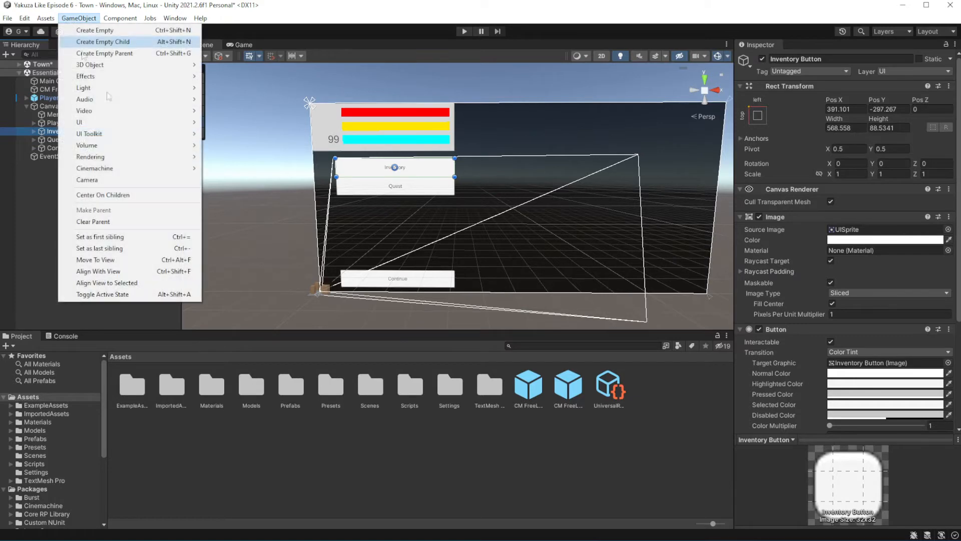
pyautogui.moveTo(125, 122)
pyautogui.click(257, 157)
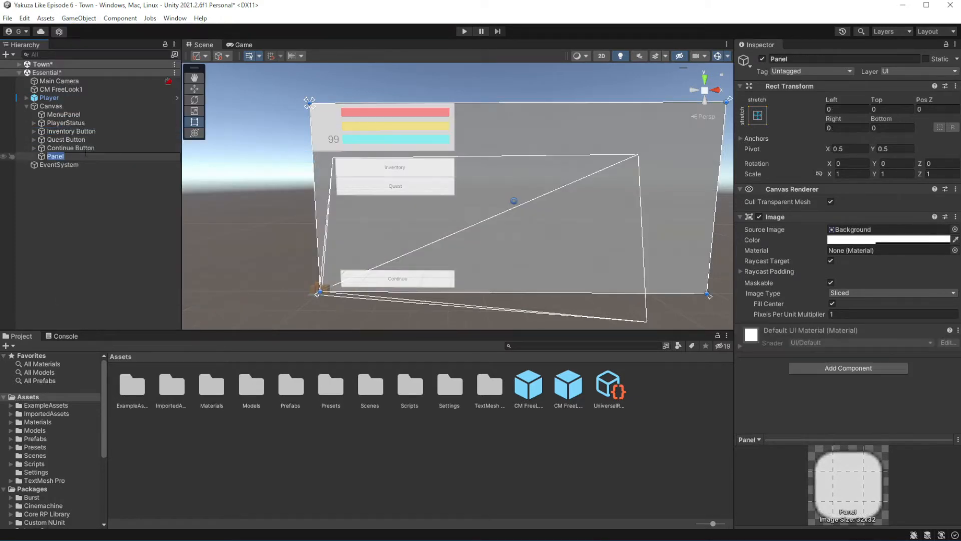
pyautogui.click(74, 189)
# Make the new Panel fully transparent by lowering its image color's alpha to 0
pyautogui.click(59, 157)
pyautogui.click(891, 240)
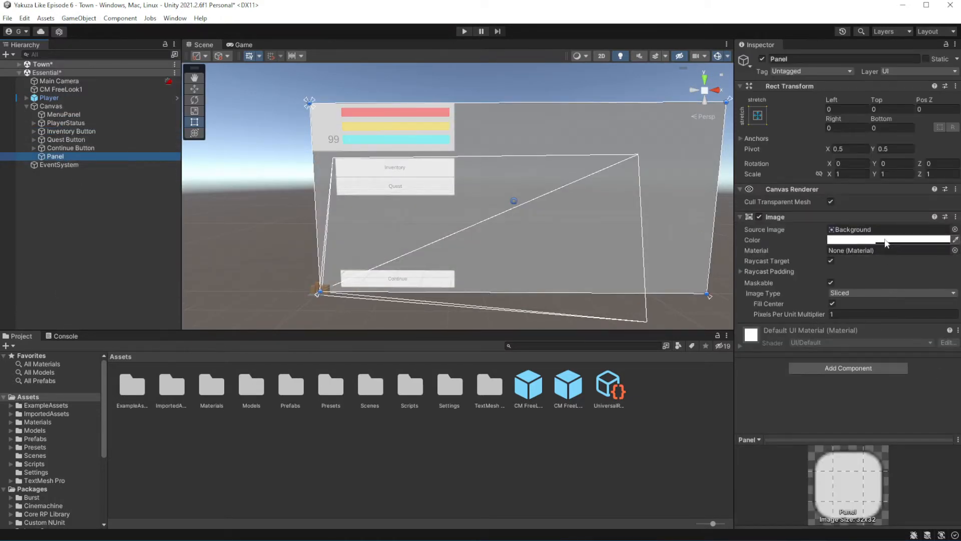
pyautogui.moveTo(925, 443); pyautogui.dragTo(893, 443)
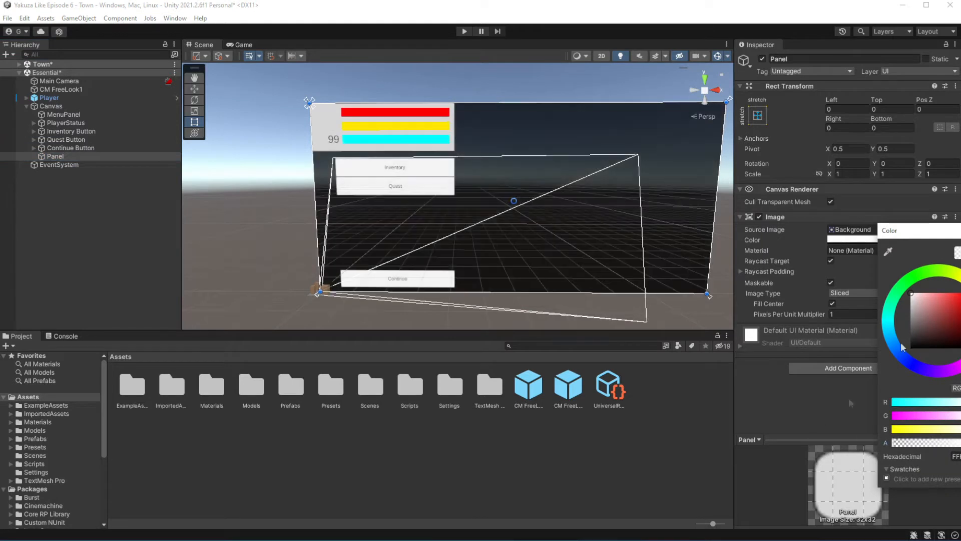
# Place Panel directly above Inventory Button in the Canvas and nest the Inventory, Quest and Continue buttons under it
pyautogui.moveTo(63, 156); pyautogui.dragTo(59, 130)
pyautogui.click(70, 140)
pyautogui.keyDown('shift'); pyautogui.click(70, 156); pyautogui.keyUp('shift')
# Rename the Panel holding the three buttons as MainButtonPanel
pyautogui.click(60, 131)
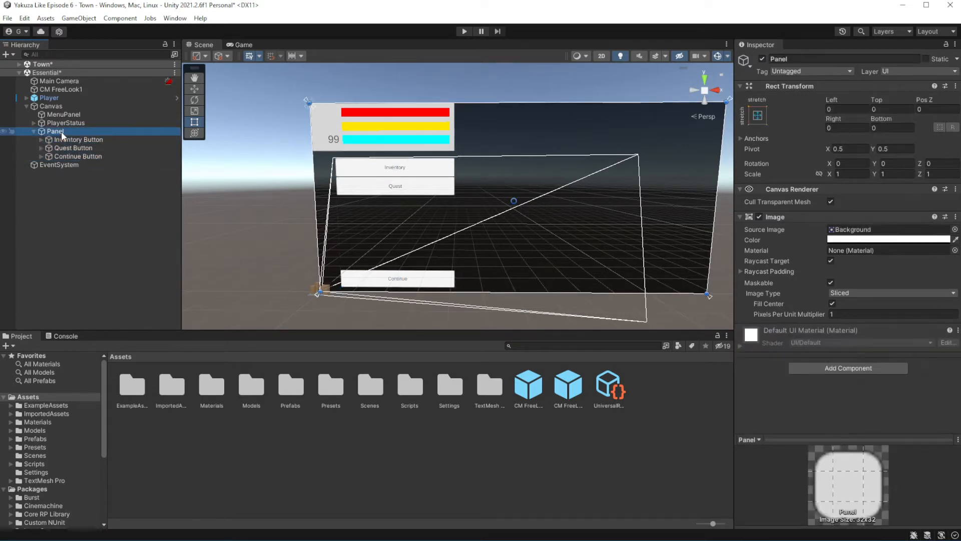
pyautogui.click(64, 131)
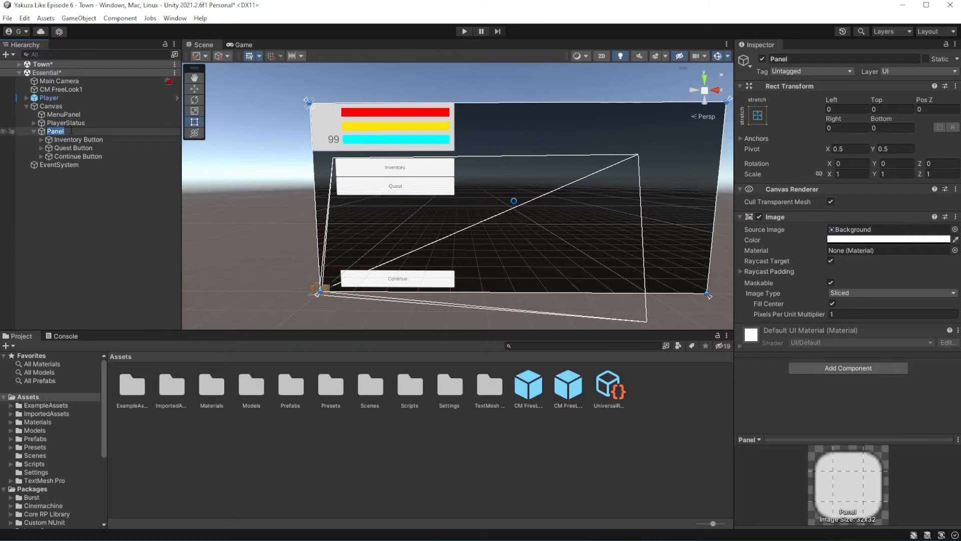
pyautogui.write('Bu')
pyautogui.press('BackSpace')
pyautogui.press('BackSpace')
pyautogui.write('MainButtonPanel')
pyautogui.press('Return')
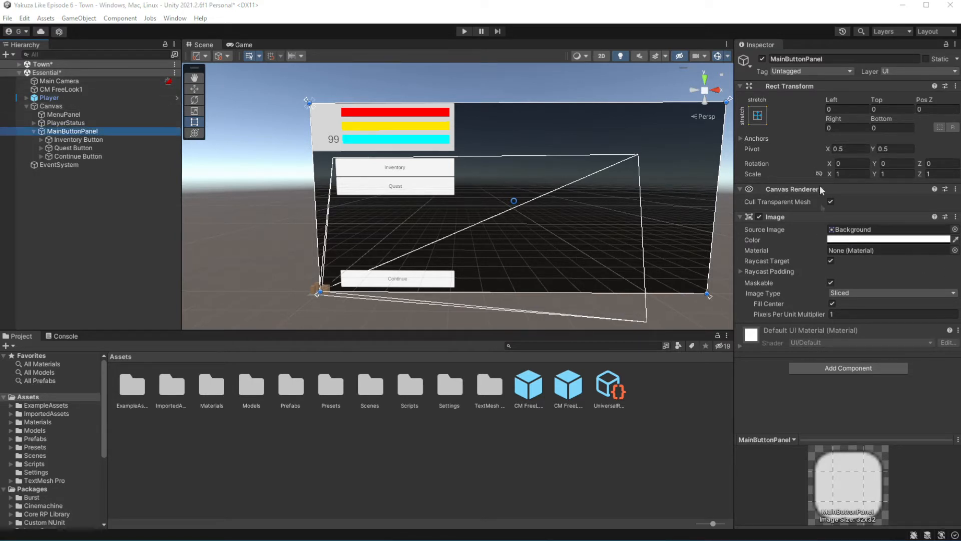
# Toggle MainButtonPanel's active state off and on to check that it controls the buttons' visibility
pyautogui.click(763, 59)
pyautogui.click(762, 60)
pyautogui.click(763, 59)
pyautogui.click(763, 60)
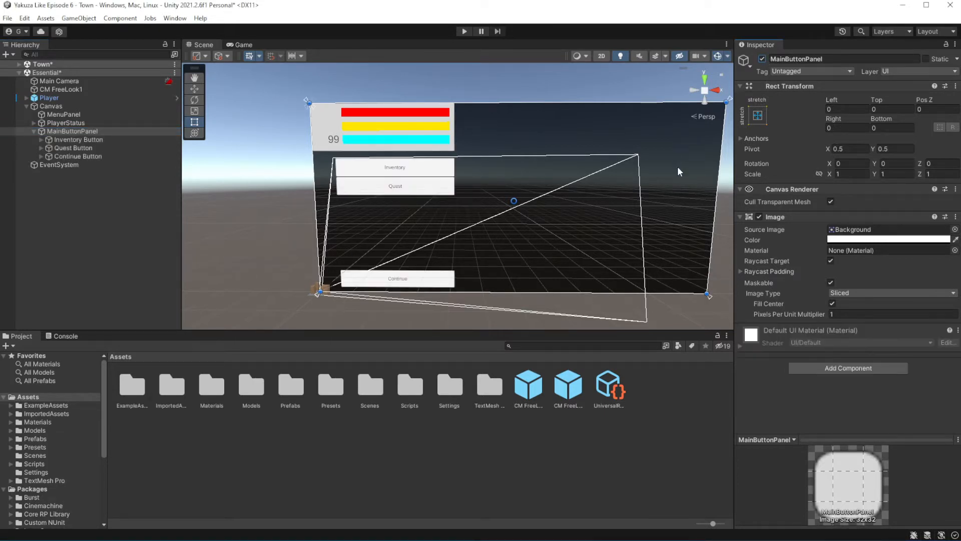
# Nest MainButtonPanel under MenuPanel
pyautogui.click(72, 132)
pyautogui.moveTo(66, 116); pyautogui.dragTo(66, 115)
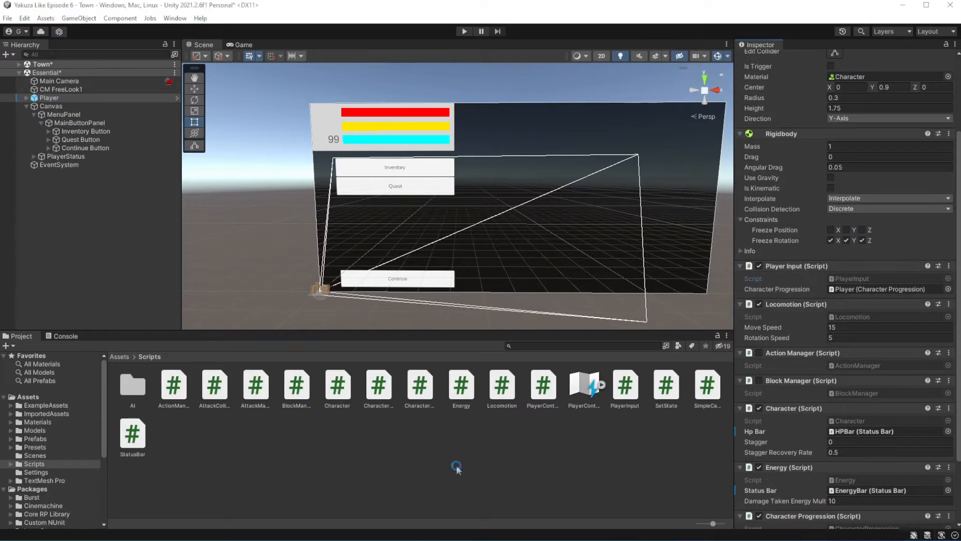
# Open the PlayerControlScheme input actions asset for editing, widen its editor window and show the Actions map
pyautogui.click(590, 393)
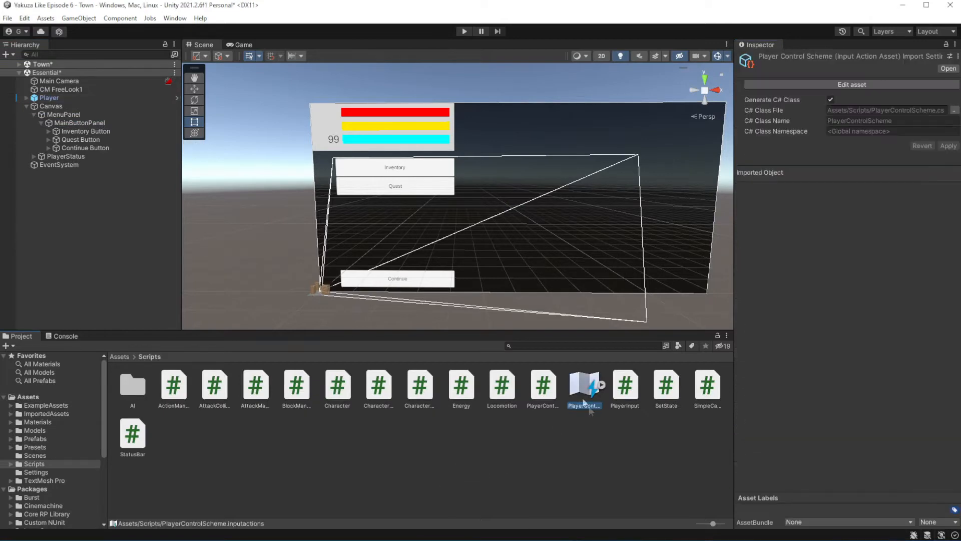
pyautogui.click(864, 84)
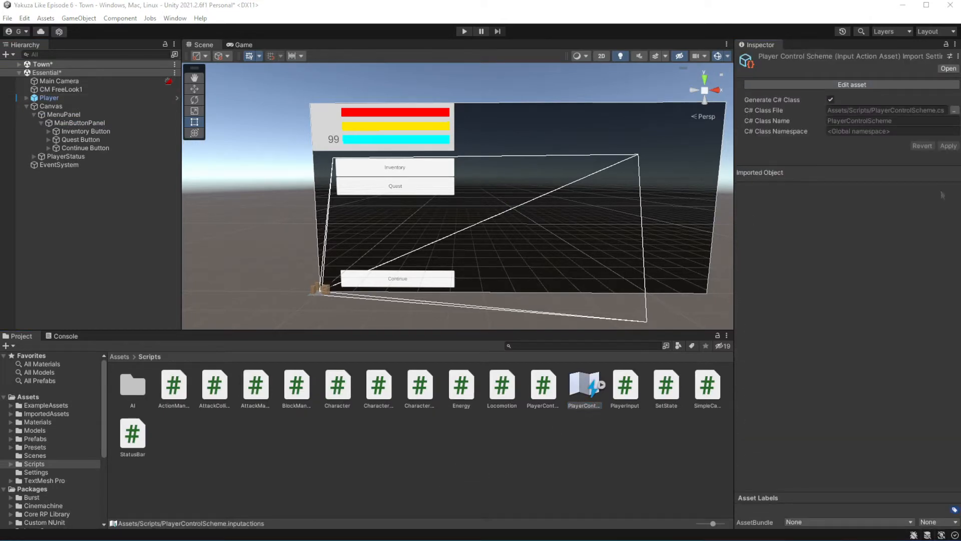
pyautogui.moveTo(407, 120); pyautogui.dragTo(361, 101)
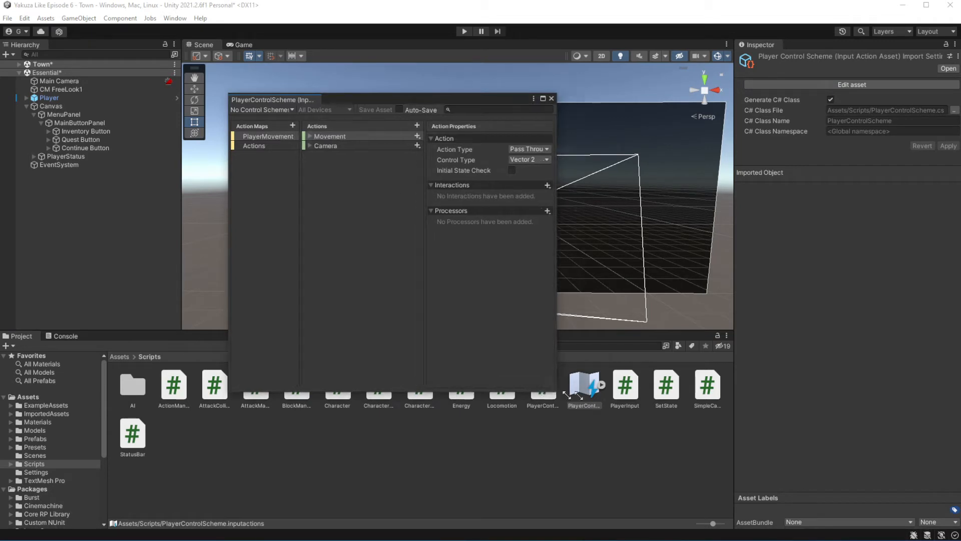
pyautogui.moveTo(541, 376); pyautogui.dragTo(784, 343)
pyautogui.click(265, 145)
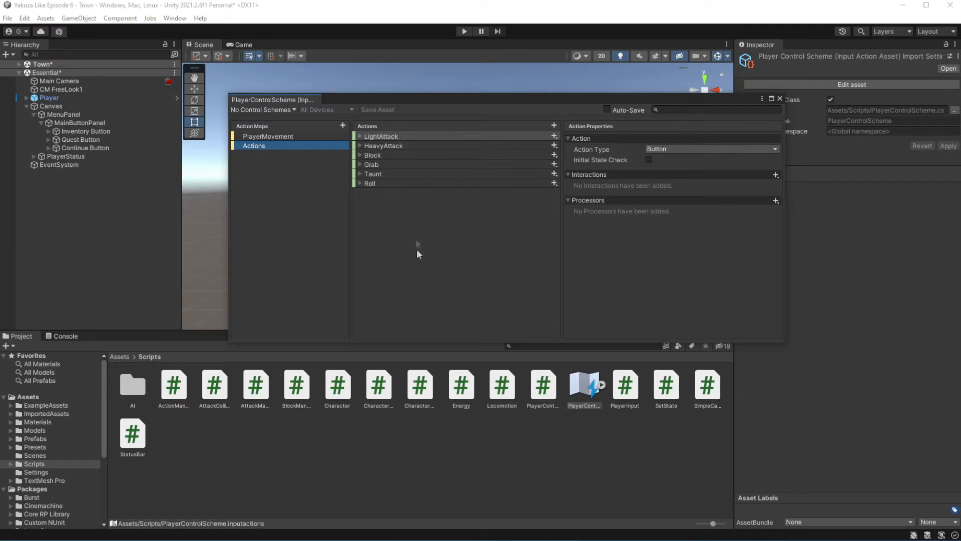
# Examine the existing bindings of the Roll, Taunt, Grab and Block actions
pyautogui.click(387, 182)
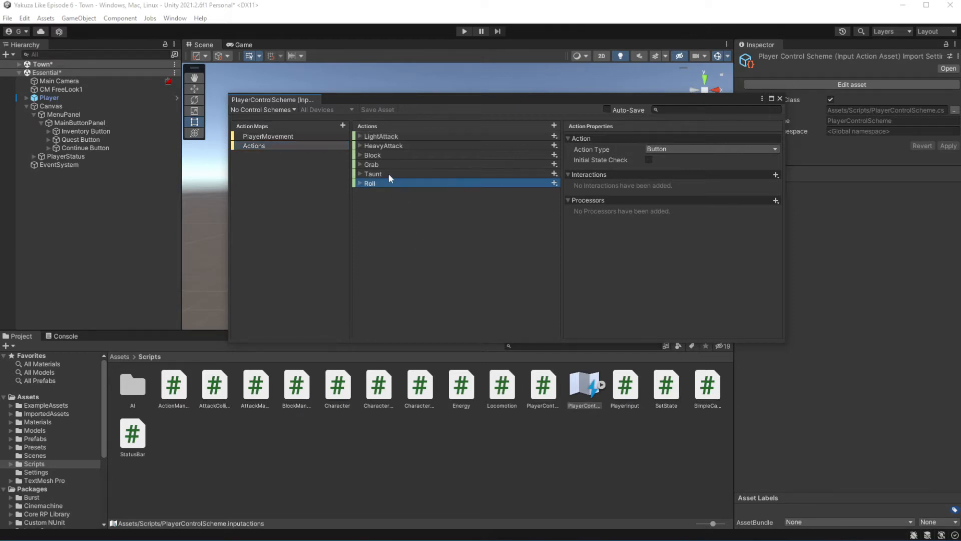
pyautogui.click(388, 174)
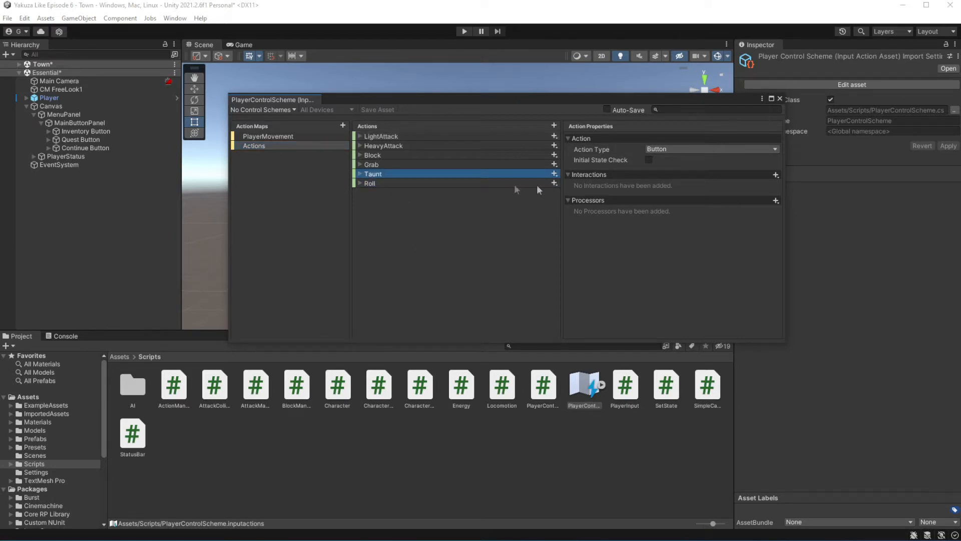
pyautogui.click(358, 183)
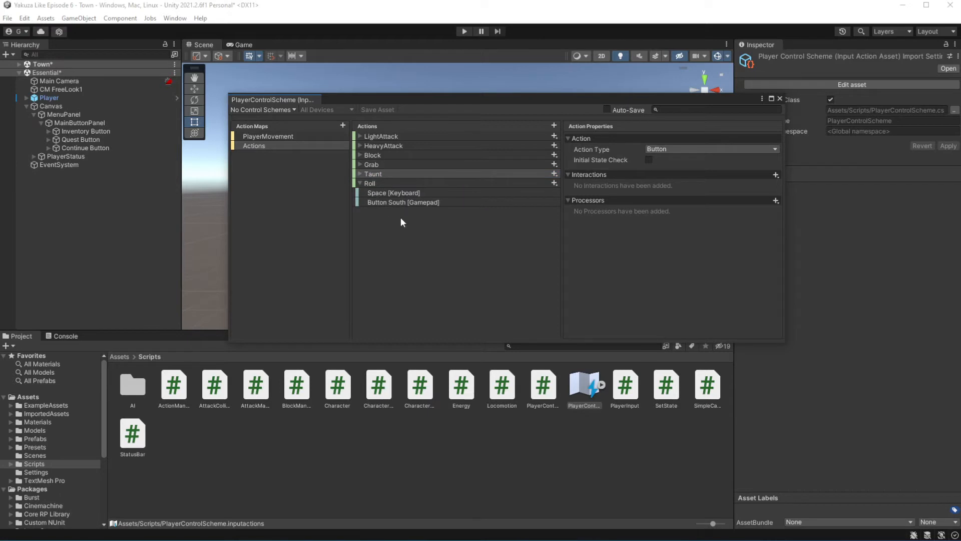
pyautogui.click(358, 174)
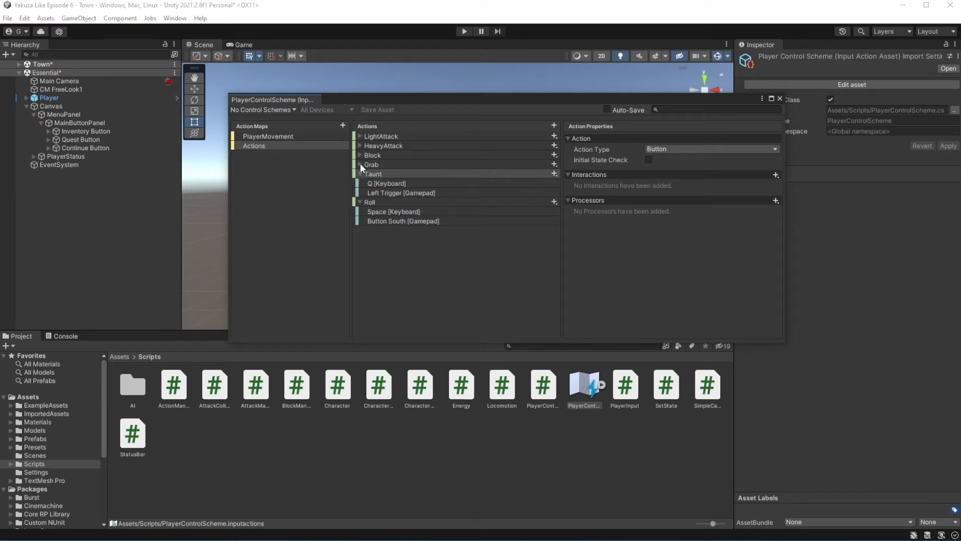
pyautogui.click(359, 164)
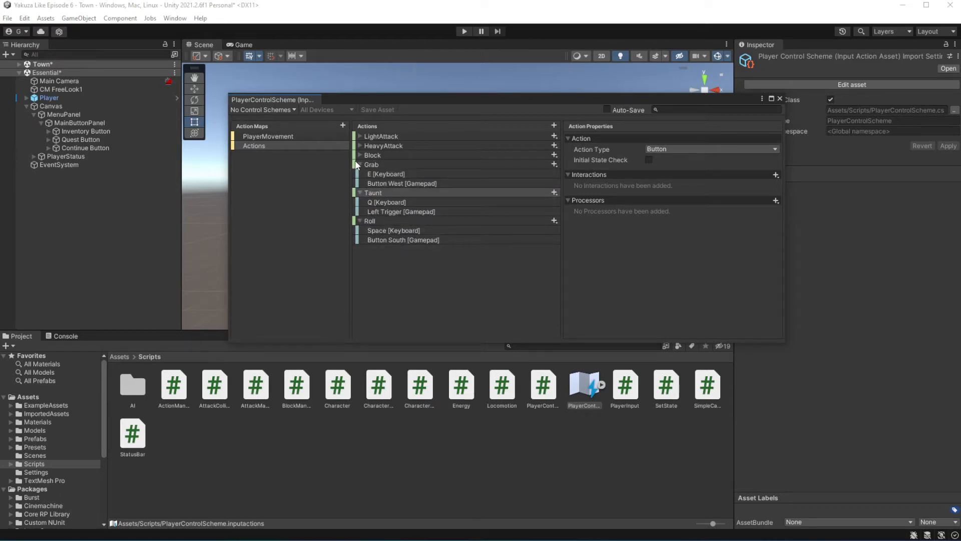
pyautogui.click(359, 154)
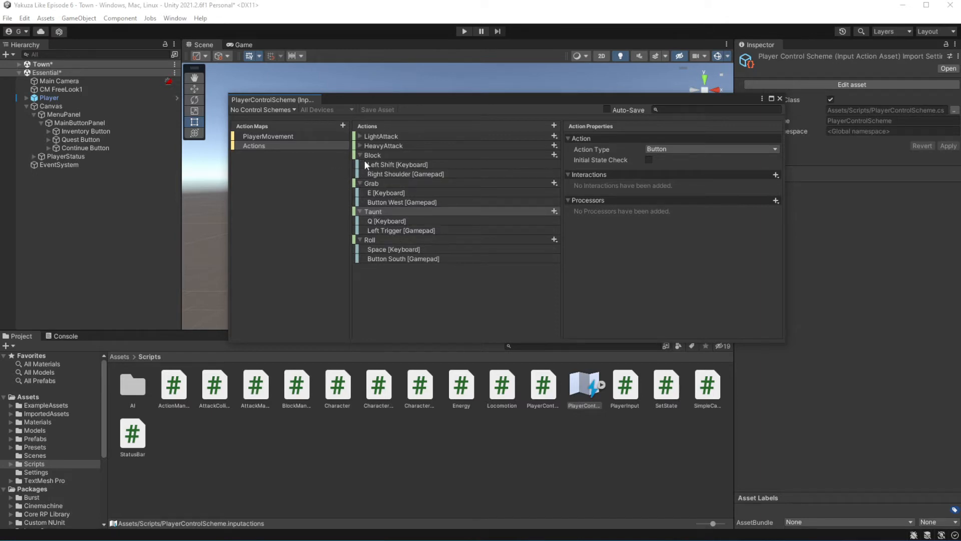
# Add a new action named MenuPause to the Actions map
pyautogui.rightClick(419, 295)
pyautogui.click(473, 301)
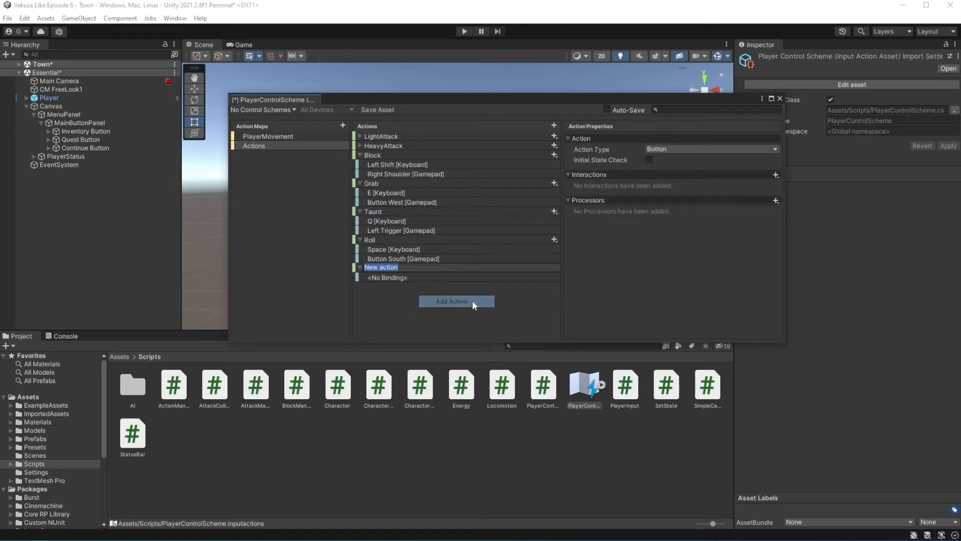
pyautogui.write('Menu/Pa')
pyautogui.press('BackSpace')
pyautogui.press('BackSpace')
pyautogui.press('BackSpace')
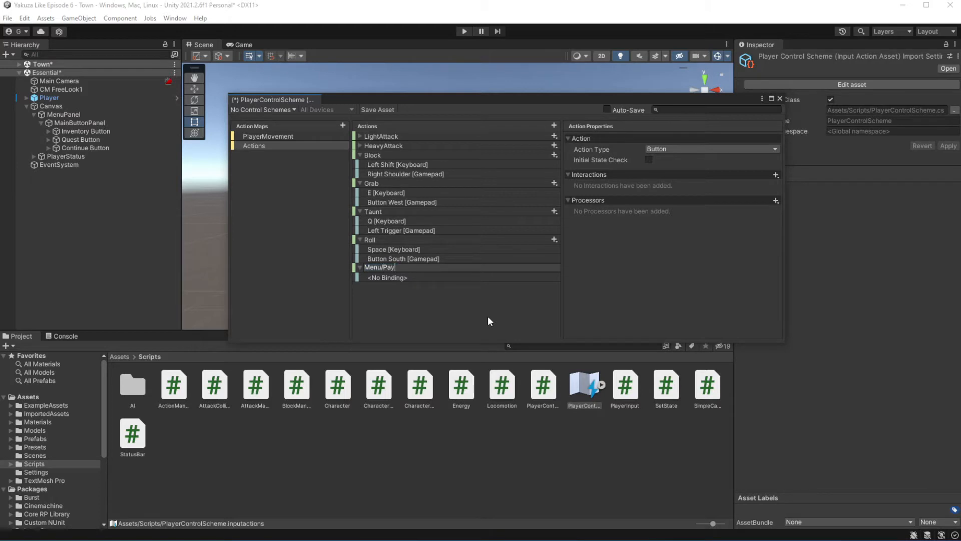
pyautogui.write('Pause')
pyautogui.press('Return')
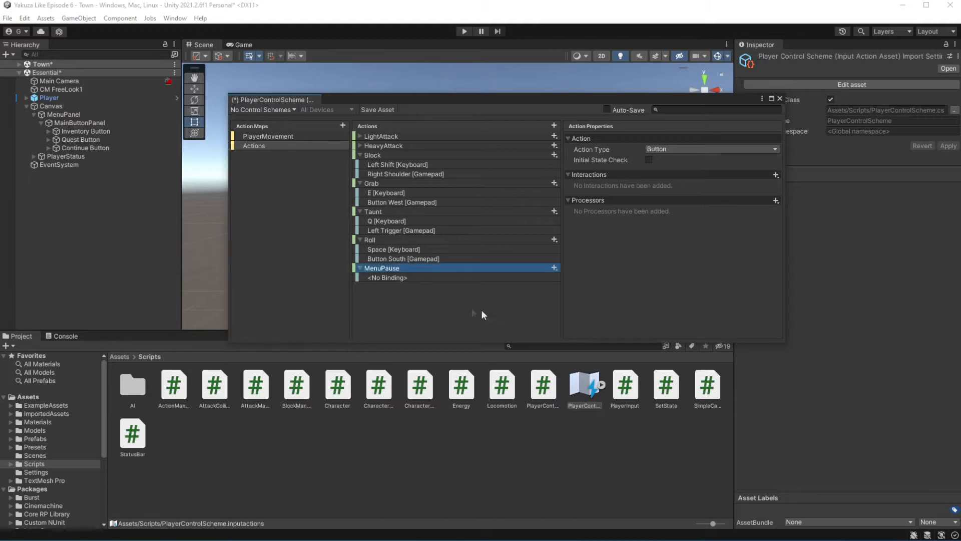
# Bind the MenuPause action's empty binding to Escape [Keyboard]
pyautogui.click(391, 278)
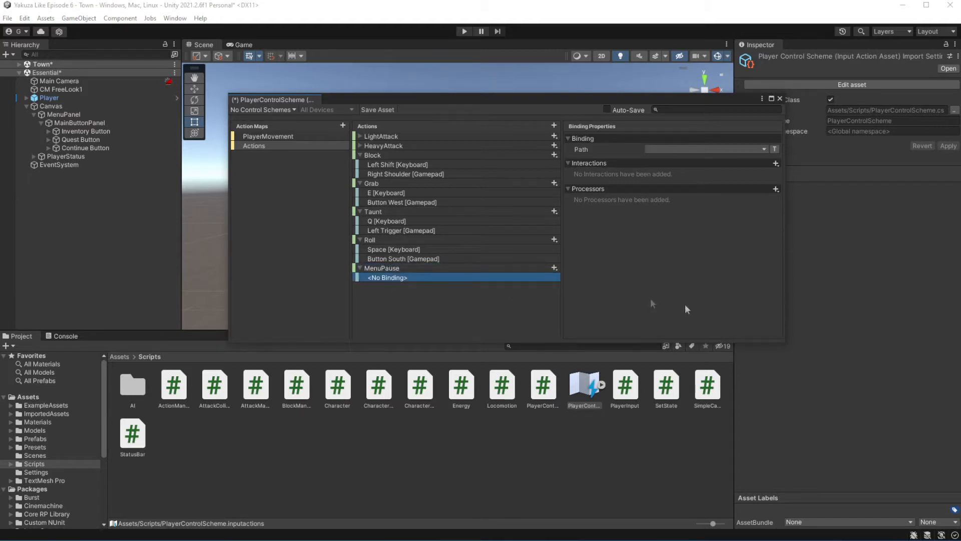
pyautogui.click(671, 150)
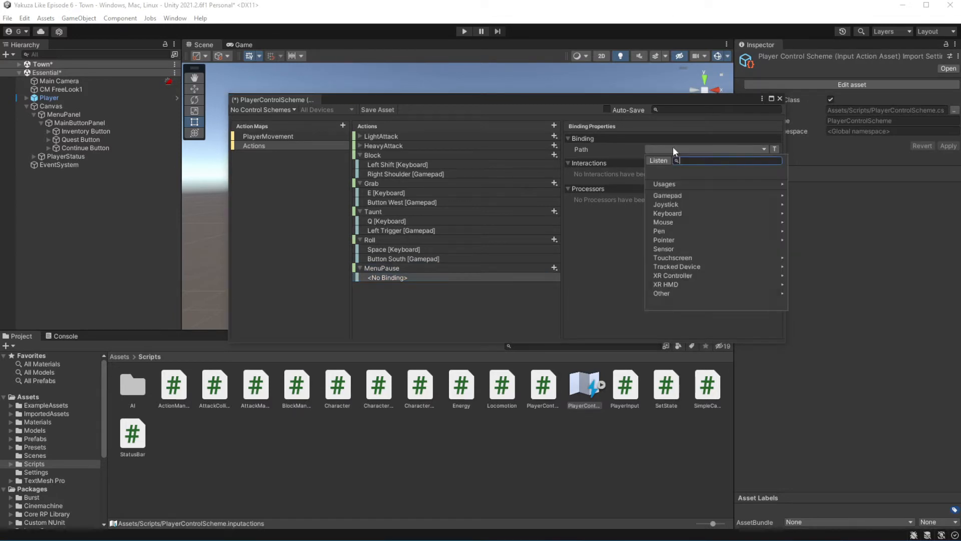
pyautogui.click(668, 214)
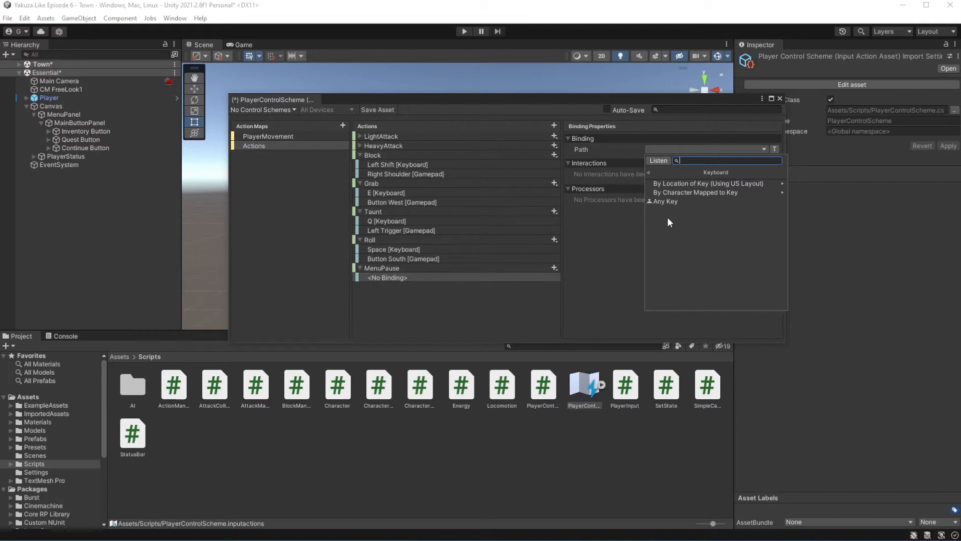
pyautogui.click(700, 184)
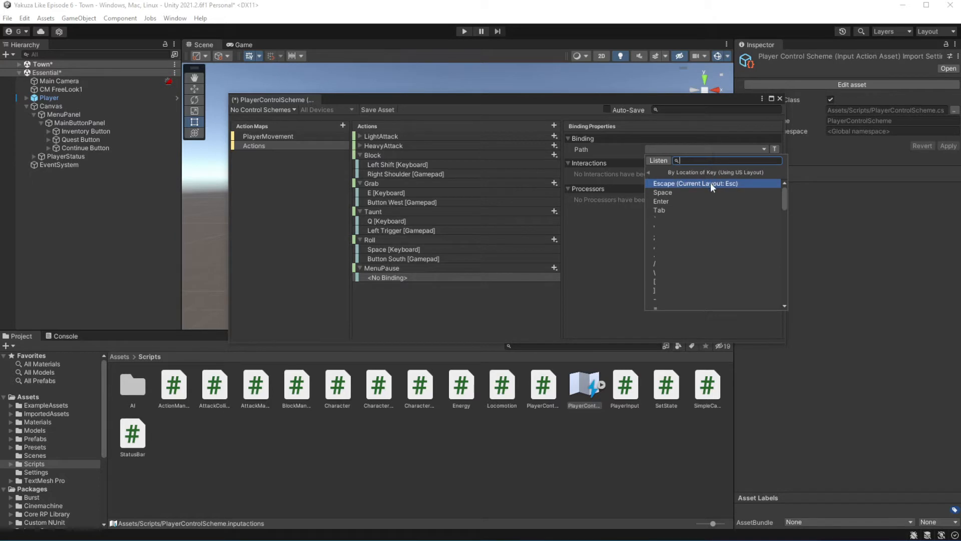
pyautogui.click(713, 183)
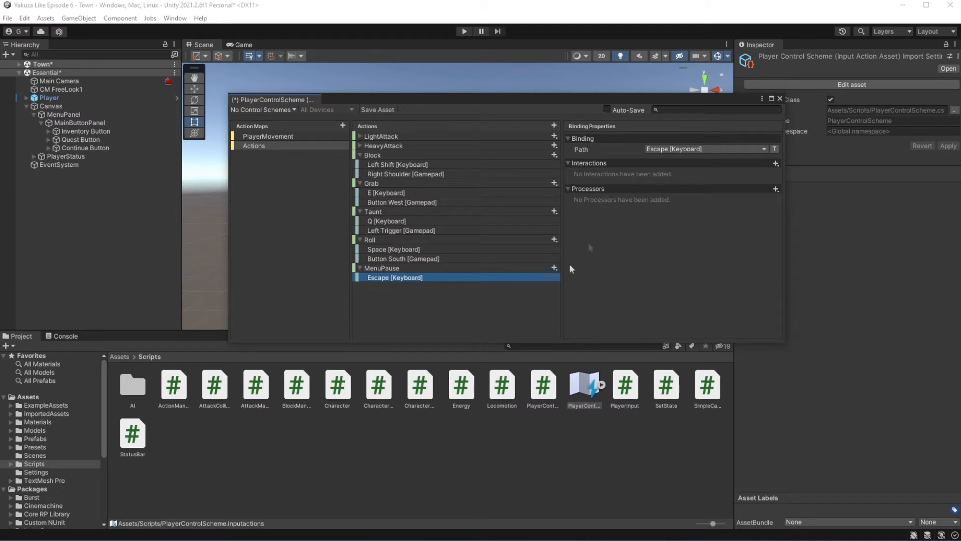
# Add a second MenuPause binding for Start [Gamepad], and save and close the input actions asset
pyautogui.click(554, 268)
pyautogui.click(462, 298)
pyautogui.click(554, 268)
pyautogui.click(651, 273)
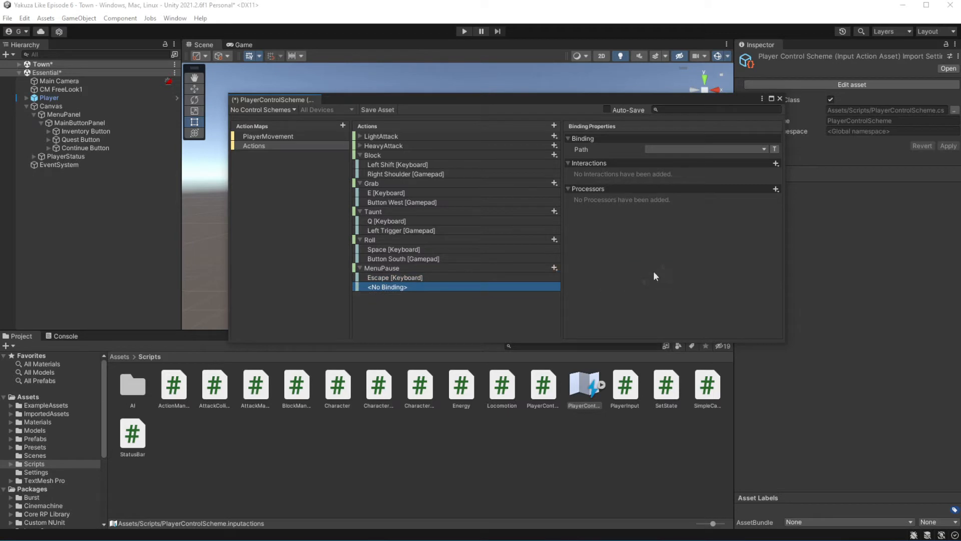
pyautogui.click(669, 149)
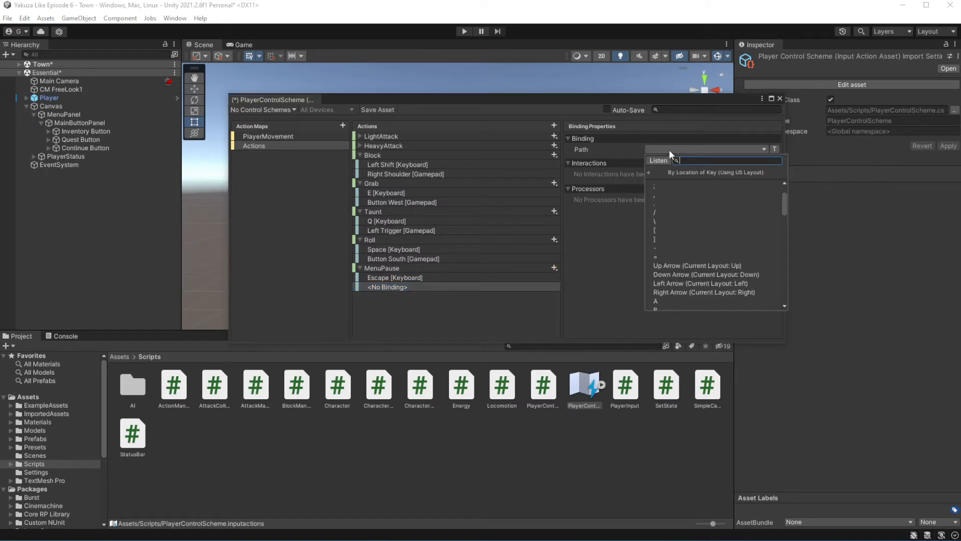
pyautogui.click(649, 168)
pyautogui.click(650, 168)
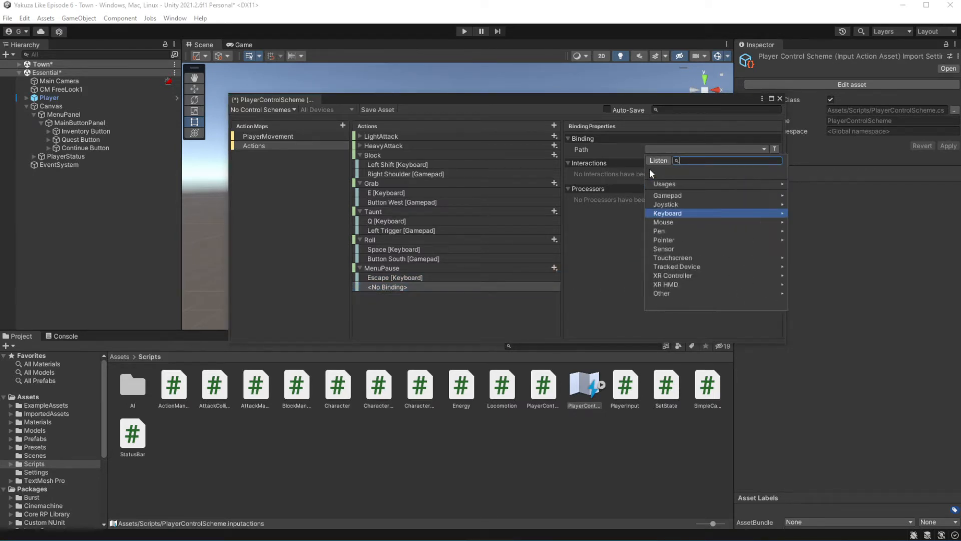
pyautogui.click(681, 195)
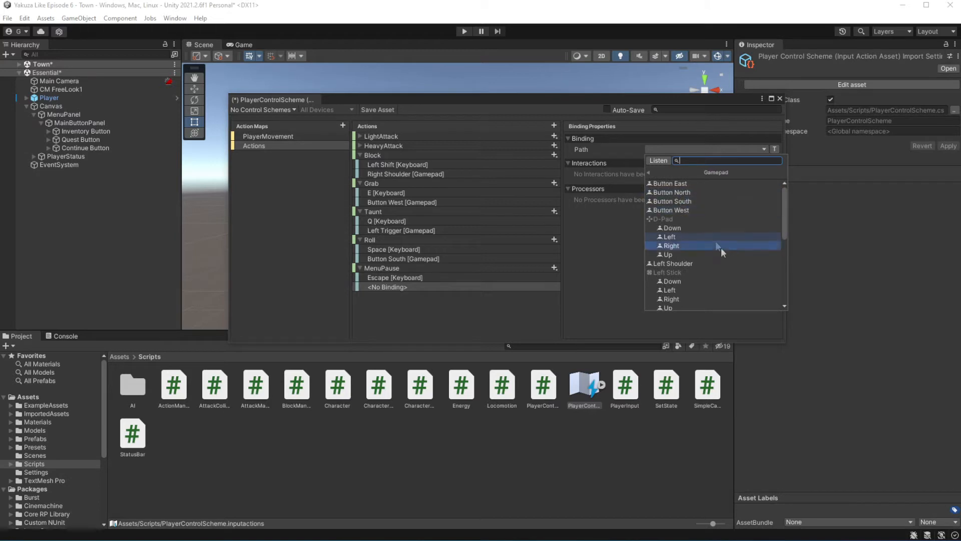
pyautogui.scroll(-5, 731, 241)
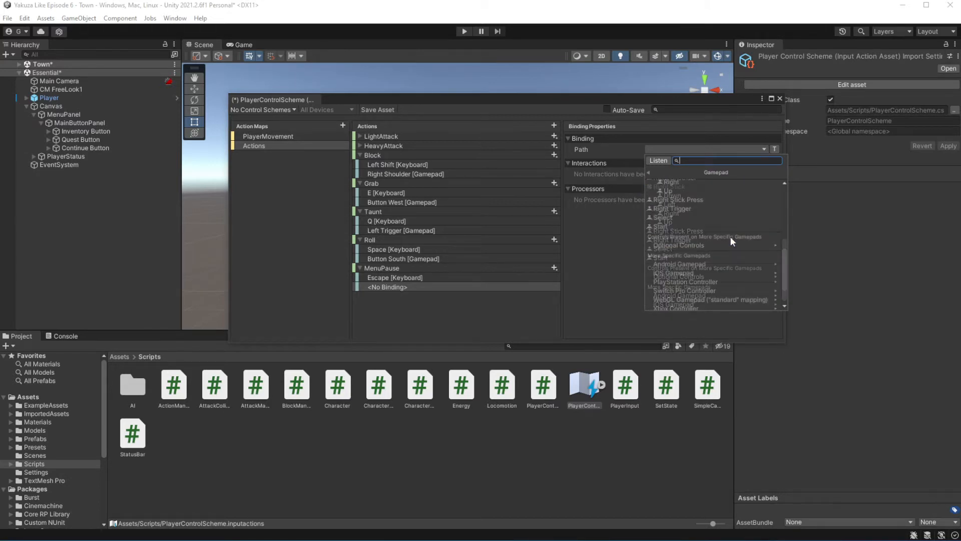
pyautogui.click(682, 258)
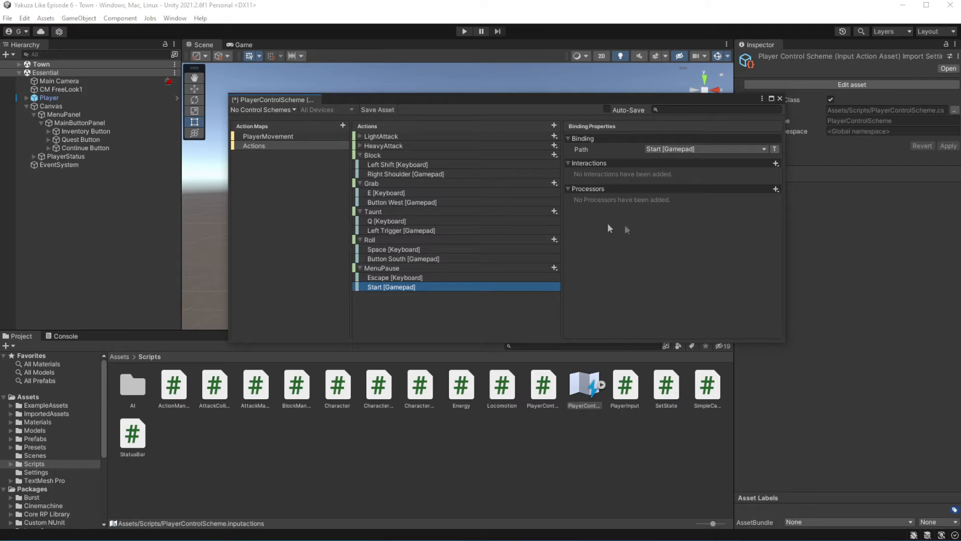
pyautogui.click(382, 110)
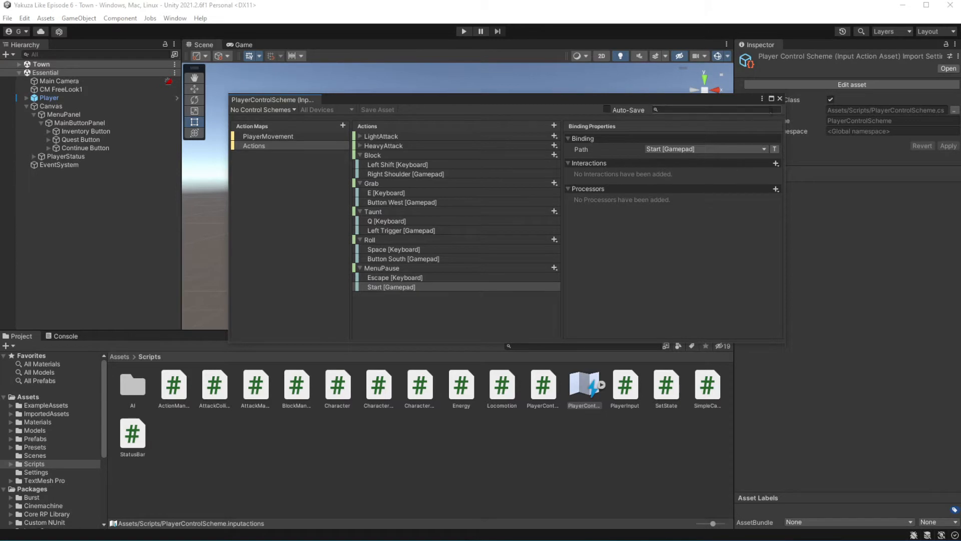
pyautogui.click(780, 99)
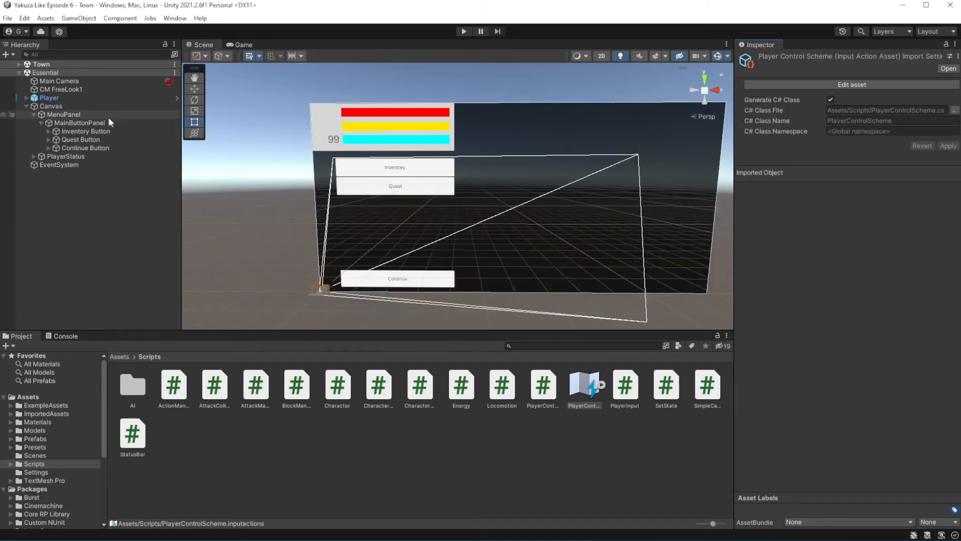
# Open the PlayerInput script attached to the Player object in Visual Studio
pyautogui.click(81, 101)
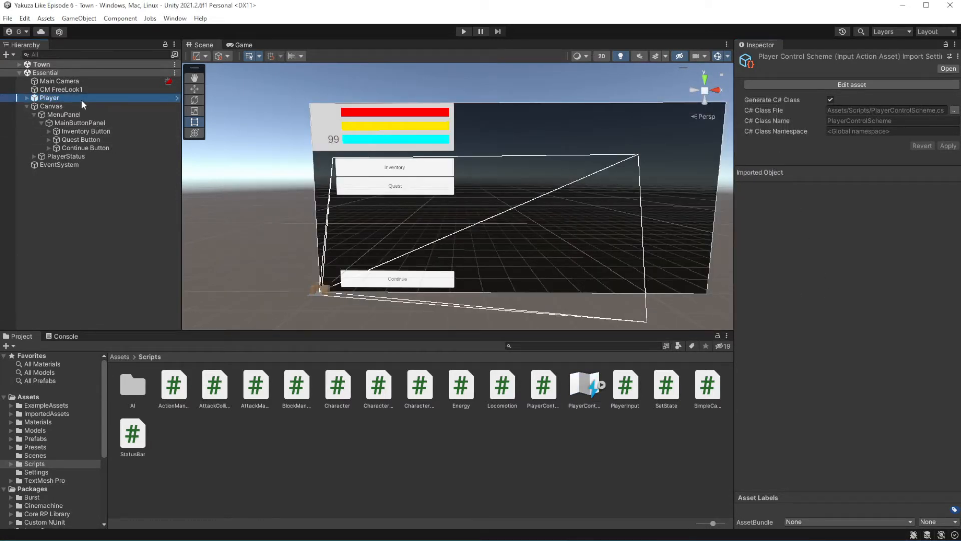
pyautogui.scroll(-10, 871, 260)
pyautogui.scroll(-3, 851, 240)
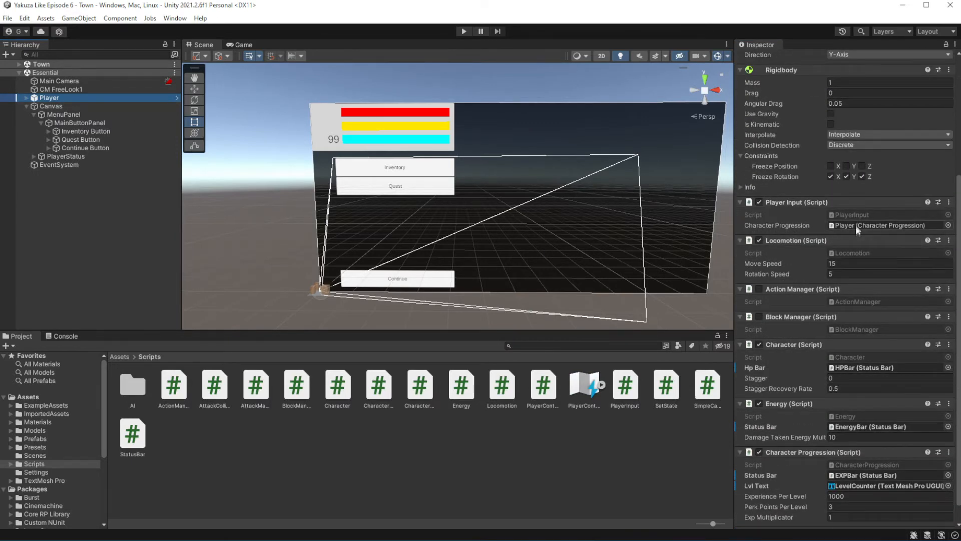
pyautogui.doubleClick(858, 196)
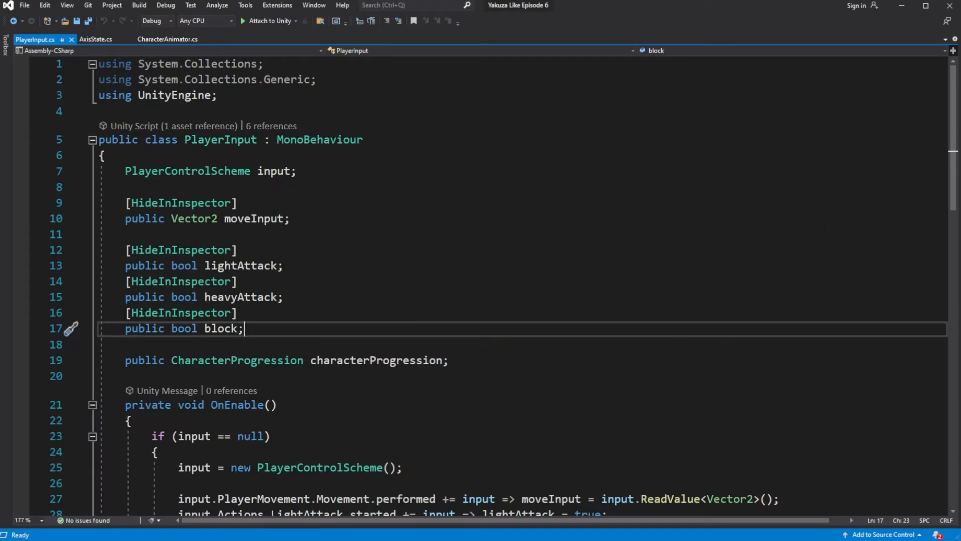
# Add a [HideInInspector] attribute on a new line below the block field in the PlayerInput class
pyautogui.click(435, 266)
pyautogui.scroll(-1, 435, 265)
pyautogui.click(435, 280)
pyautogui.press('Return')
pyautogui.write('[Hide')
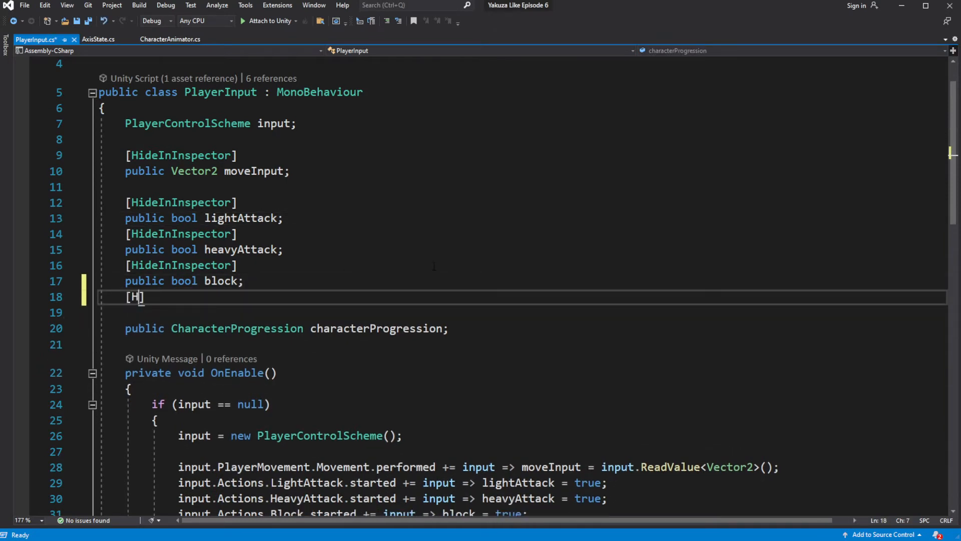
pyautogui.write(']')
pyautogui.press('Return')
# Declare the field public bool menuPause under the new attribute and save the script
pyautogui.write('p')
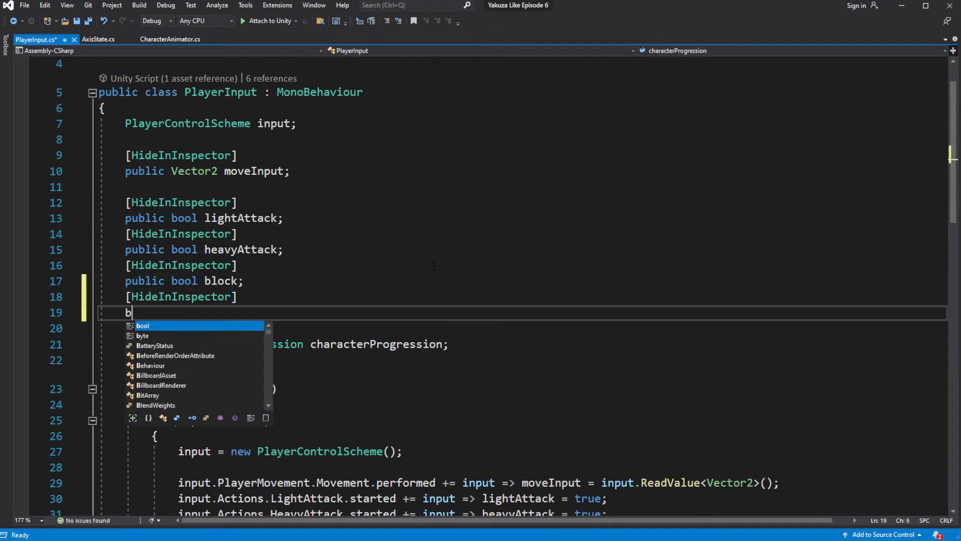
pyautogui.write('ublic bool ')
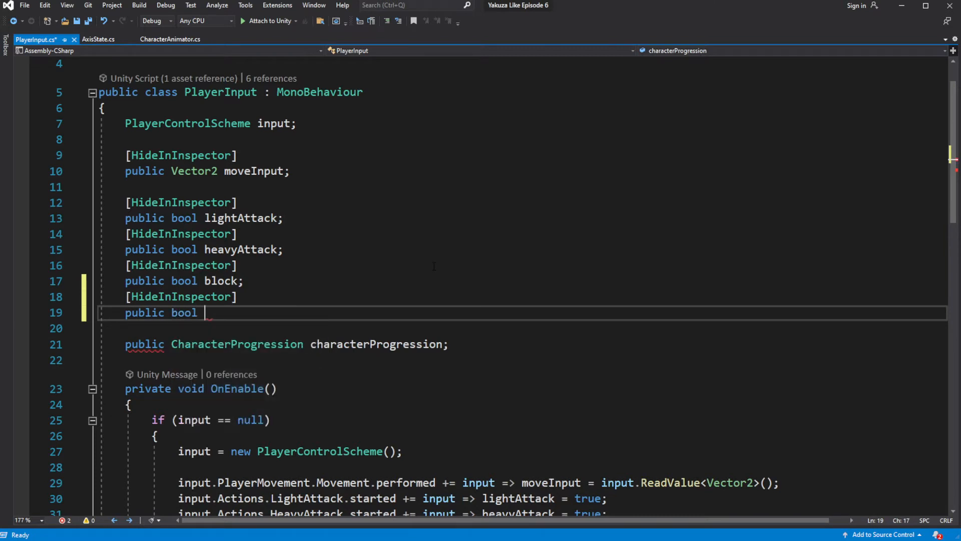
pyautogui.write('menu')
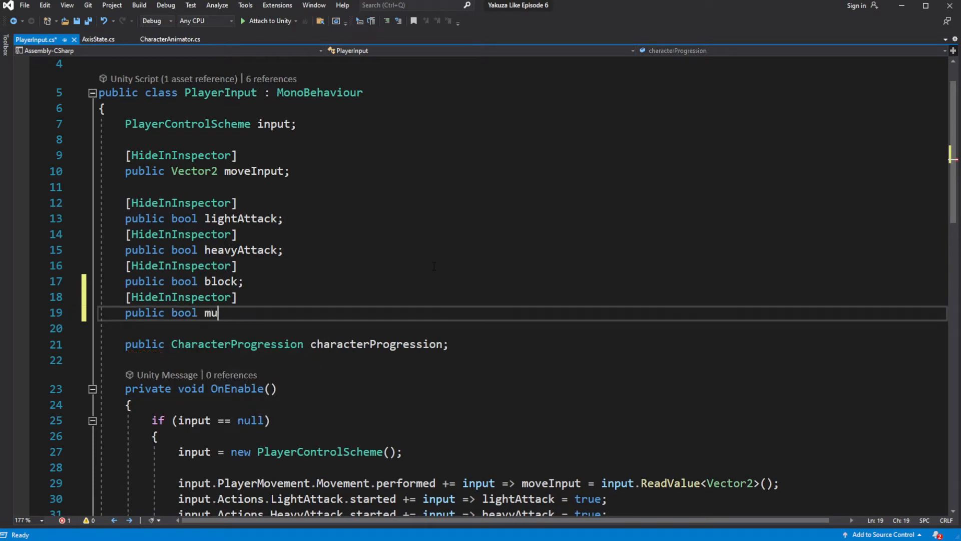
pyautogui.write('Payse')
pyautogui.press('BackSpace')
pyautogui.press('BackSpace')
pyautogui.press('BackSpace')
pyautogui.write('use;')
pyautogui.hotkey('ctrl', 's')
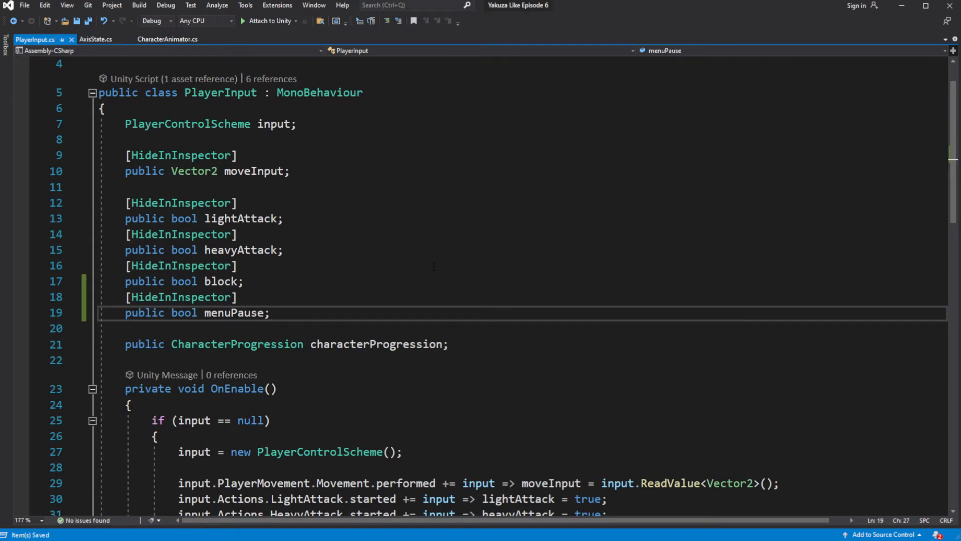
# Begin a new statement after the Block.canceled line in OnEnable with input.Actions.MenuPause.started
pyautogui.scroll(-3, 434, 266)
pyautogui.click(245, 171)
pyautogui.doubleClick(245, 171)
pyautogui.scroll(-2, 245, 171)
pyautogui.click(637, 309)
pyautogui.press('Return')
pyautogui.write('i')
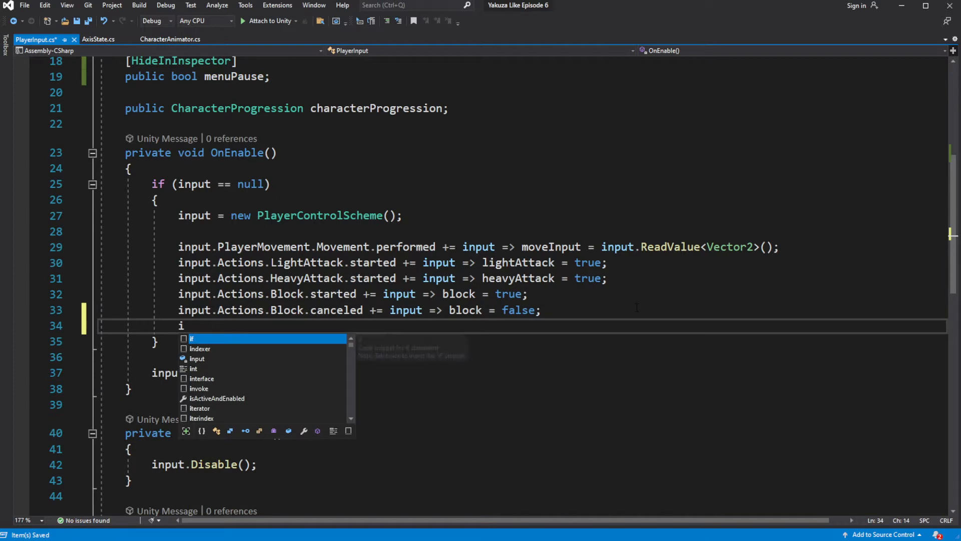
pyautogui.write('nput')
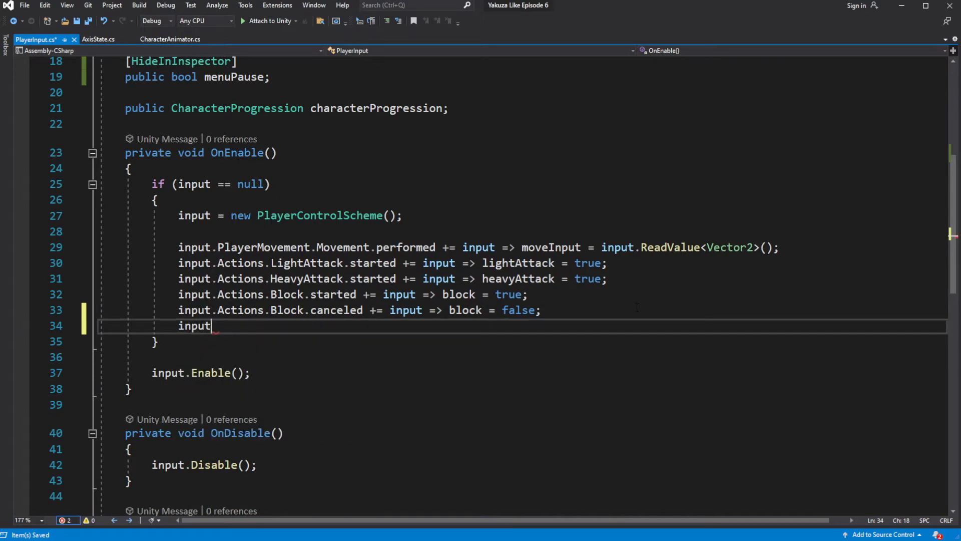
pyautogui.write('.Actions.')
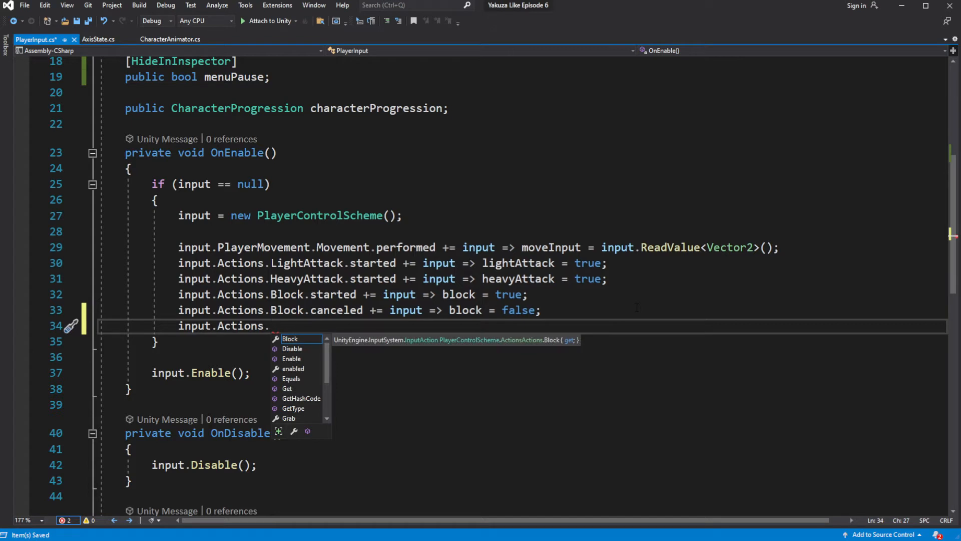
pyautogui.write('pa')
pyautogui.press('Tab')
pyautogui.write('.')
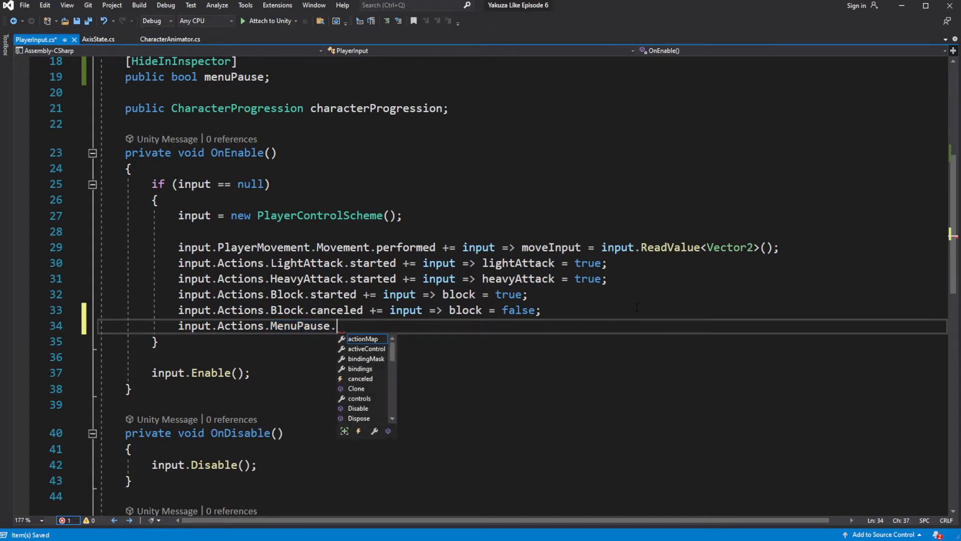
pyautogui.write('s')
pyautogui.press('Tab')
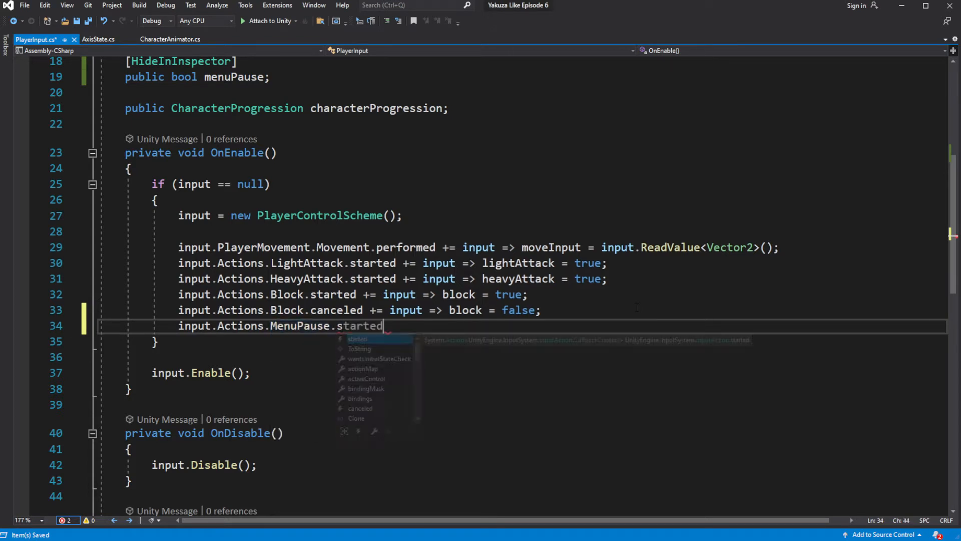
# Subscribe the lambda input => menuPause = true to the MenuPause.started event
pyautogui.write('+= in')
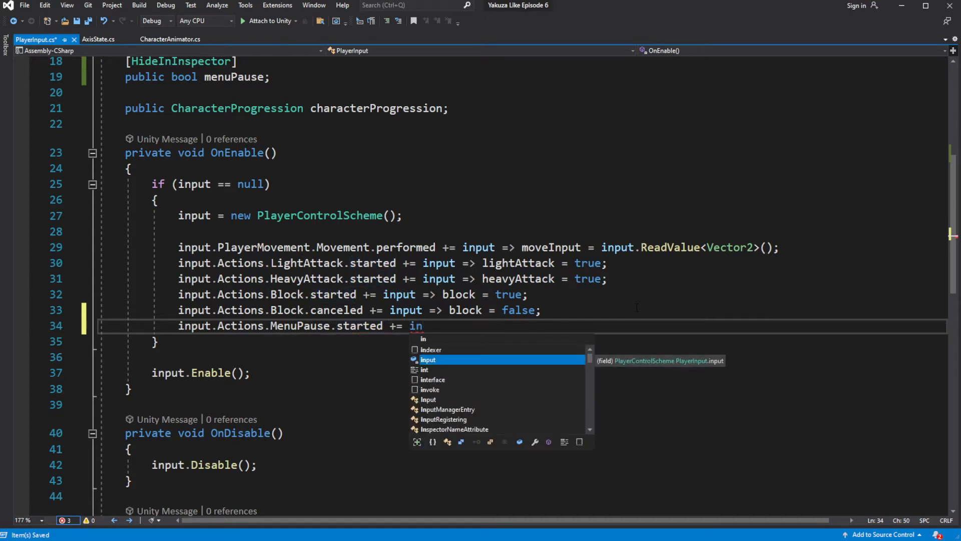
pyautogui.press('Tab')
pyautogui.write('=> ')
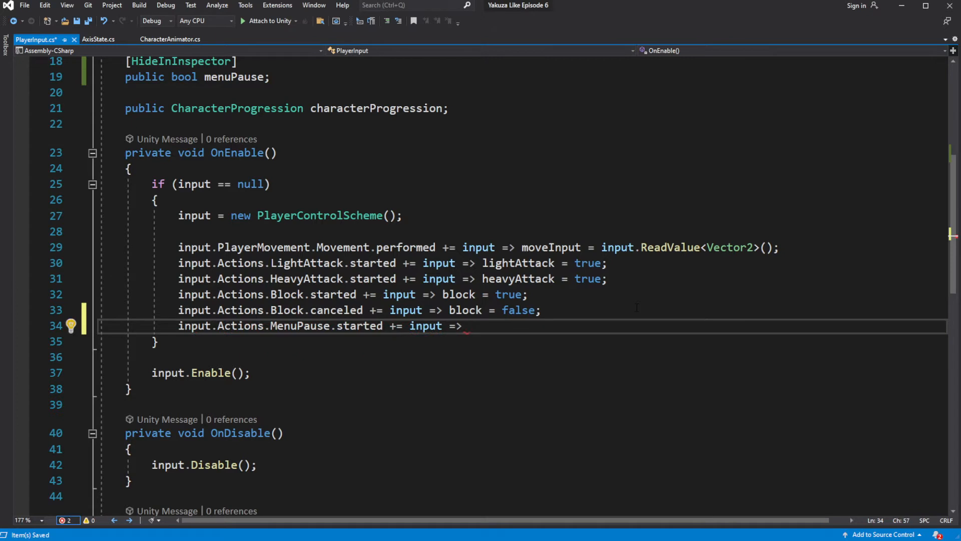
pyautogui.write('men')
pyautogui.press('Tab')
pyautogui.write('= true;')
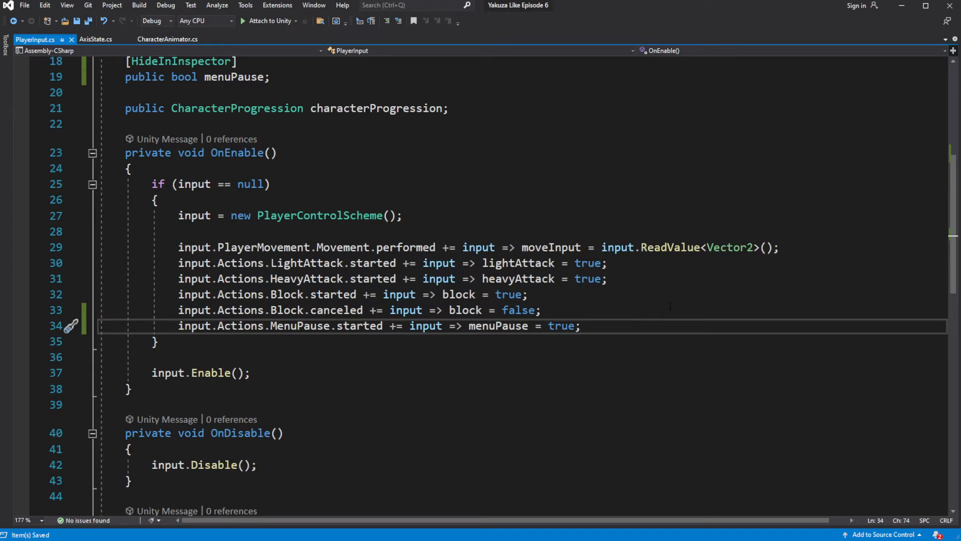
# Reset menuPause to false at the end of LateUpdate, after the heavyAttack line
pyautogui.scroll(-7, 670, 306)
pyautogui.click(382, 348)
pyautogui.press('Return')
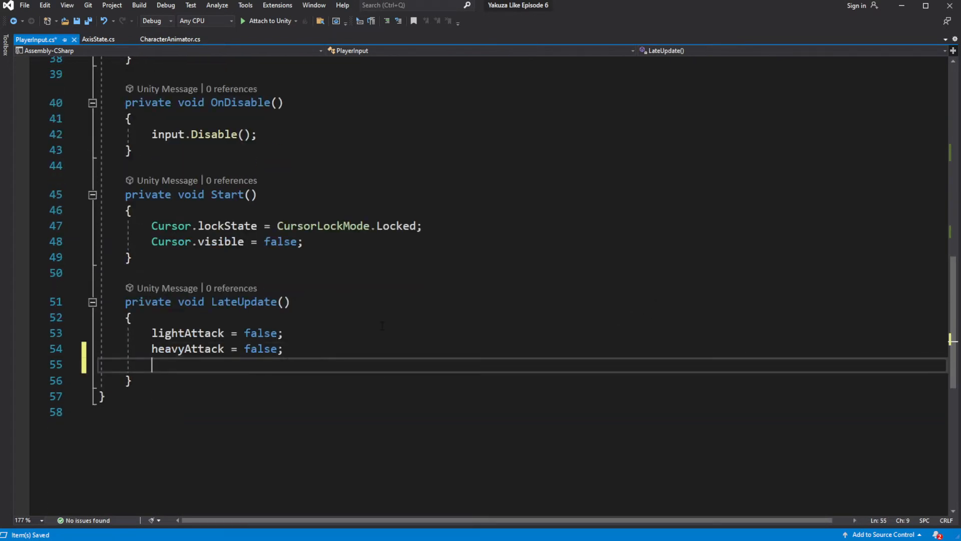
pyautogui.write('menuPause = false;')
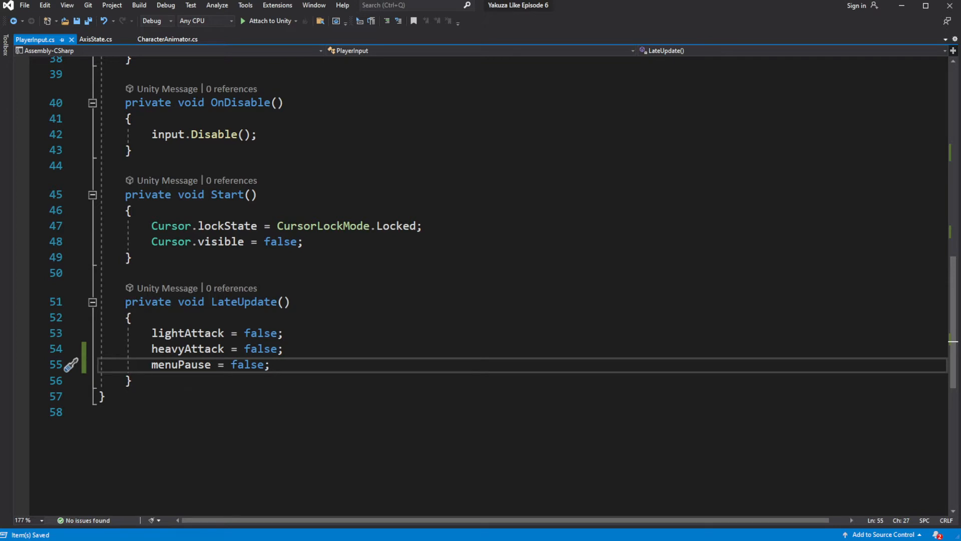
pyautogui.scroll(6, 429, 388)
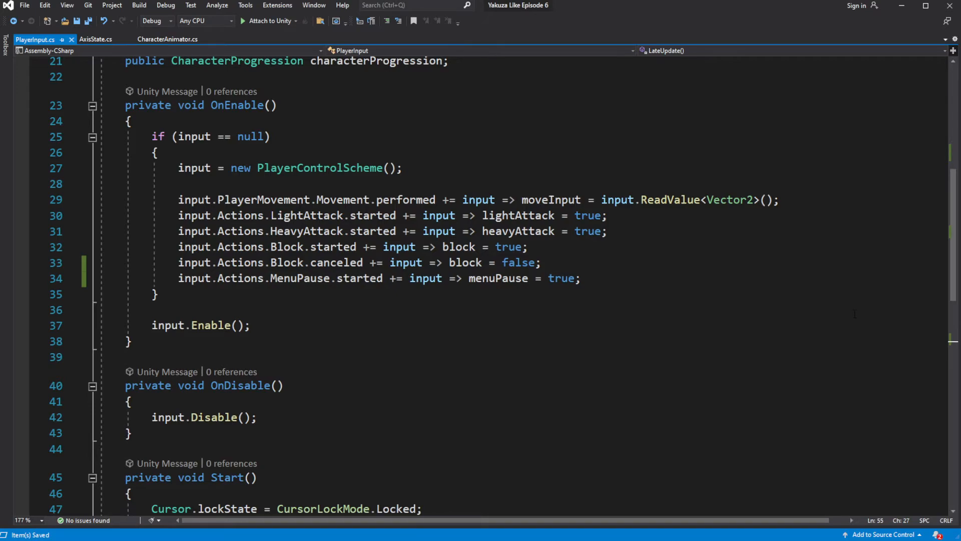
pyautogui.scroll(3, 854, 314)
pyautogui.scroll(1, 858, 312)
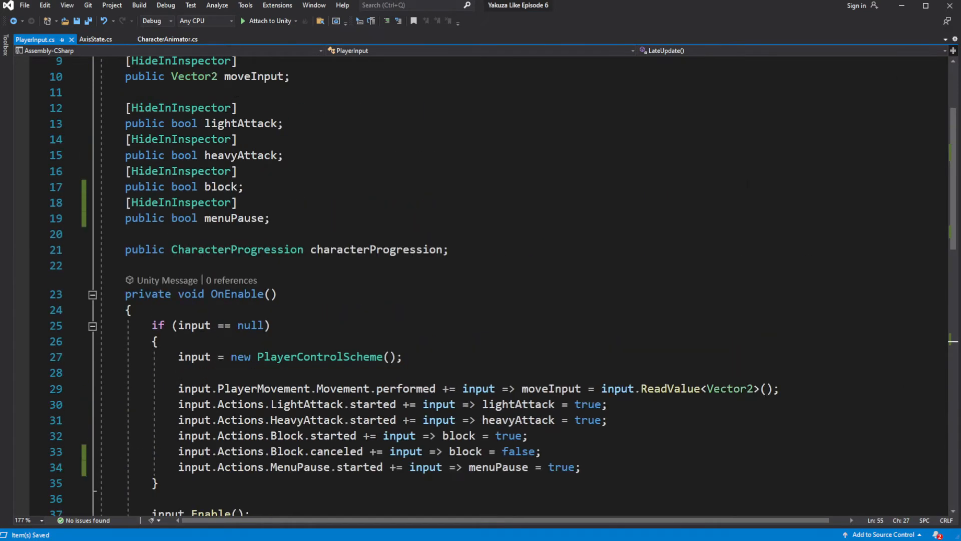
# Switch back to Unity and deactivate the MenuPanel object
pyautogui.click(903, 7)
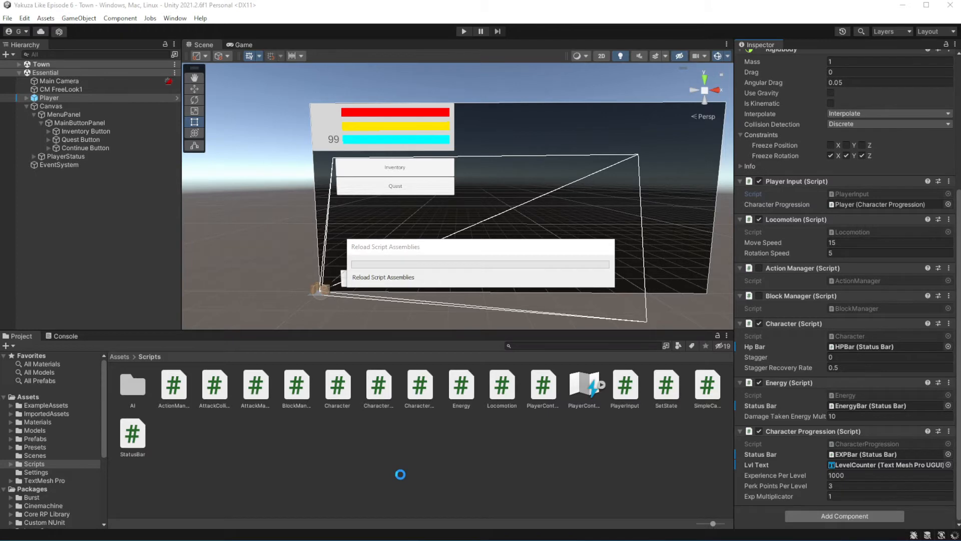
pyautogui.click(107, 115)
pyautogui.click(762, 58)
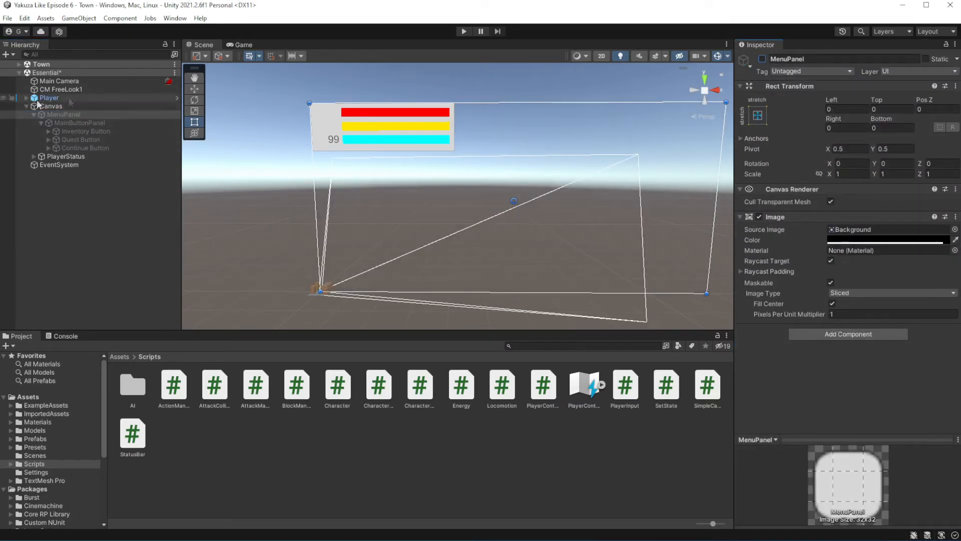
# Add a new script component named MenuPanelManager to the Player object
pyautogui.click(70, 98)
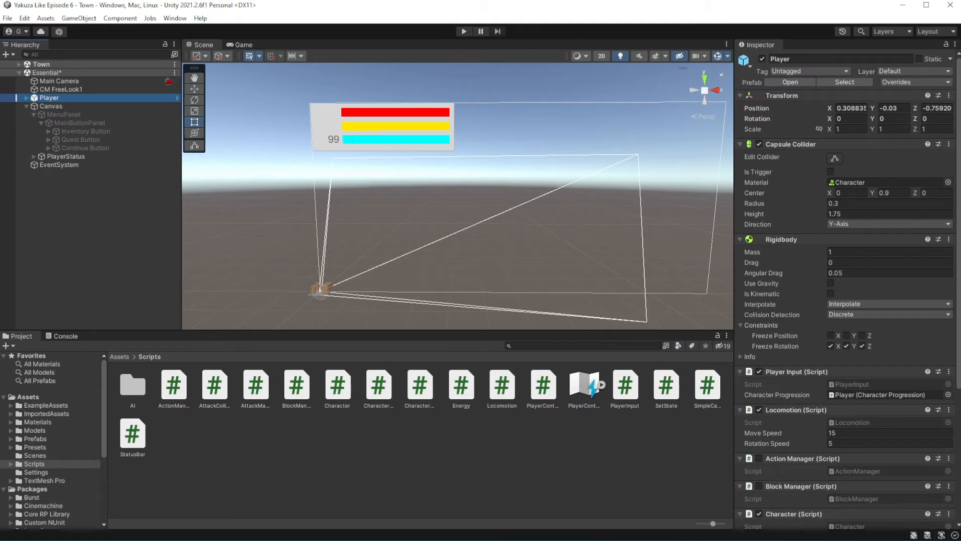
pyautogui.scroll(-8, 819, 277)
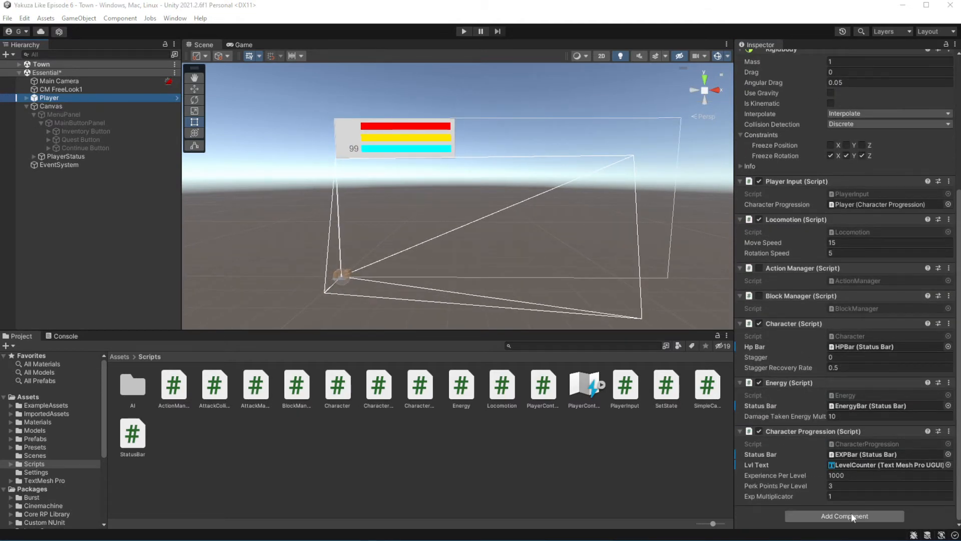
pyautogui.click(851, 516)
pyautogui.write('MenuPanelManager')
pyautogui.press('Return')
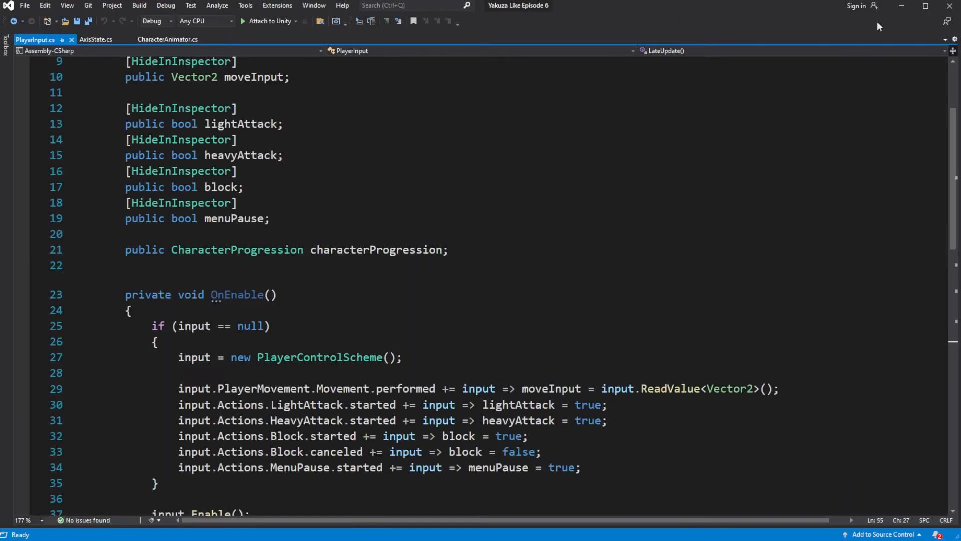
pyautogui.click(902, 5)
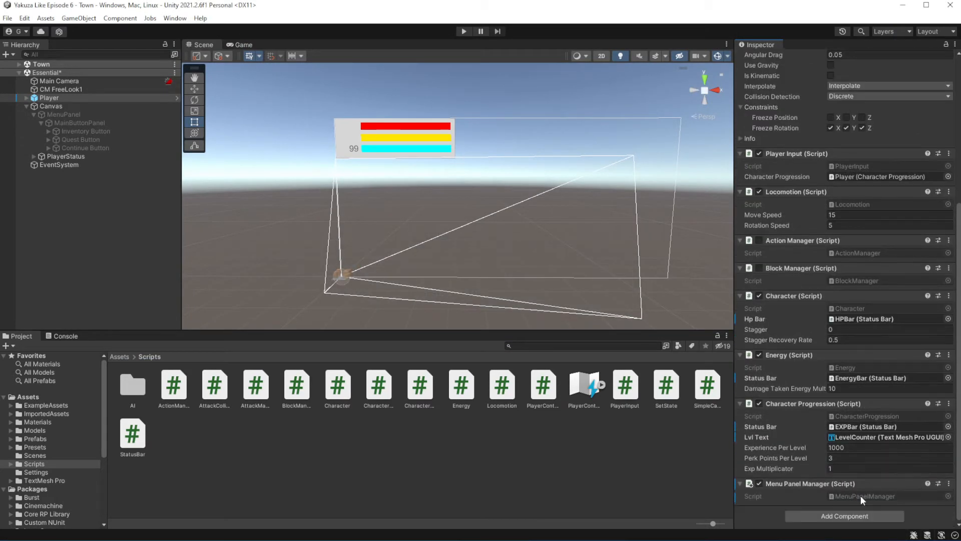
# Open the MenuPanelManager script in Visual Studio, delete its default Start and Update methods with their comments, and save
pyautogui.doubleClick(861, 495)
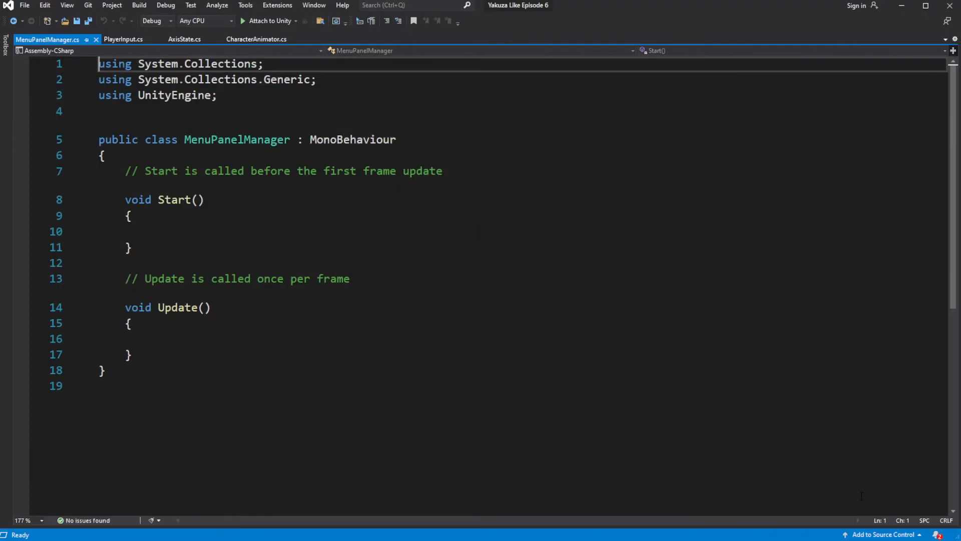
pyautogui.moveTo(191, 357); pyautogui.dragTo(125, 171)
pyautogui.press('Delete')
pyautogui.hotkey('ctrl', 's')
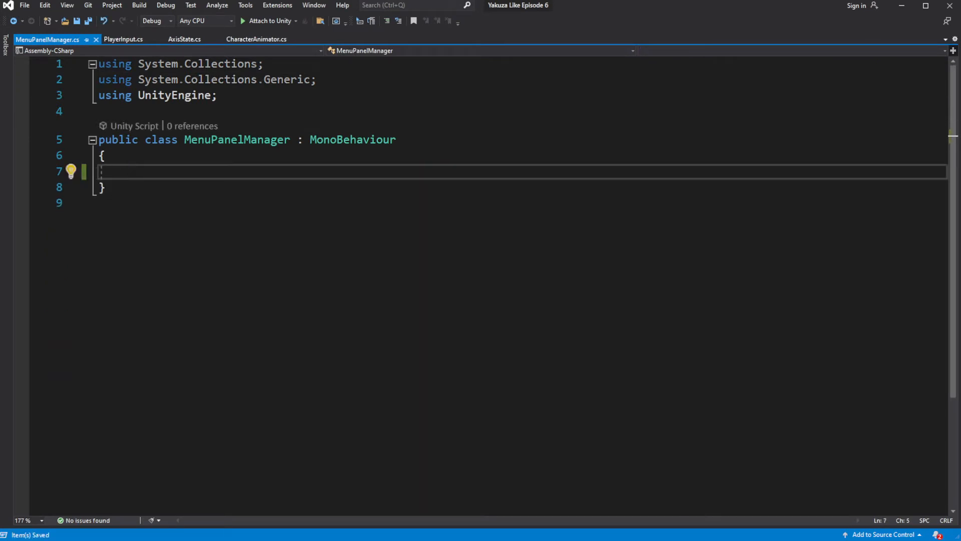
# Declare the field [SerializeField] GameObject menuPanel in the MenuPanelManager class and save the script
pyautogui.click(216, 169)
pyautogui.write('[SerializeField] ')
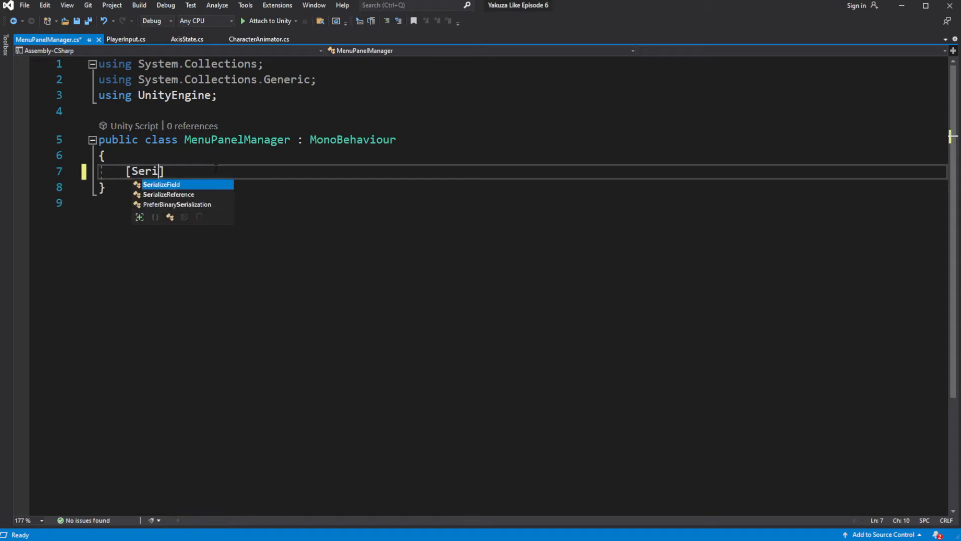
pyautogui.write('I')
pyautogui.press('BackSpace')
pyautogui.write('Ga')
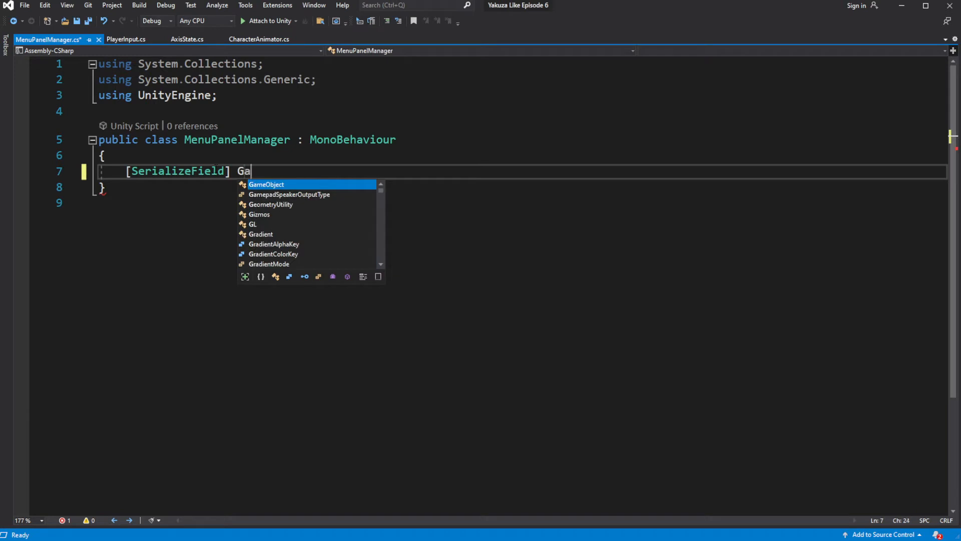
pyautogui.press('Tab')
pyautogui.write('pan')
pyautogui.press('BackSpace')
pyautogui.press('BackSpace')
pyautogui.press('BackSpace')
pyautogui.write('emn')
pyautogui.press('BackSpace')
pyautogui.write('e')
pyautogui.press('BackSpace')
pyautogui.press('BackSpace')
pyautogui.press('BackSpace')
pyautogui.write('menuPanel;')
pyautogui.hotkey('ctrl', 's')
pyautogui.press('Return')
pyautogui.write('[Ser')
pyautogui.press('Tab')
pyautogui.press('BackSpace')
pyautogui.press('BackSpace')
pyautogui.press('BackSpace')
pyautogui.press('BackSpace')
pyautogui.press('BackSpace')
pyautogui.press('BackSpace')
pyautogui.press('BackSpace')
pyautogui.press('BackSpace')
pyautogui.press('BackSpace')
pyautogui.press('BackSpace')
pyautogui.press('BackSpace')
pyautogui.press('BackSpace')
pyautogui.press('BackSpace')
pyautogui.press('BackSpace')
pyautogui.press('BackSpace')
pyautogui.press('BackSpace')
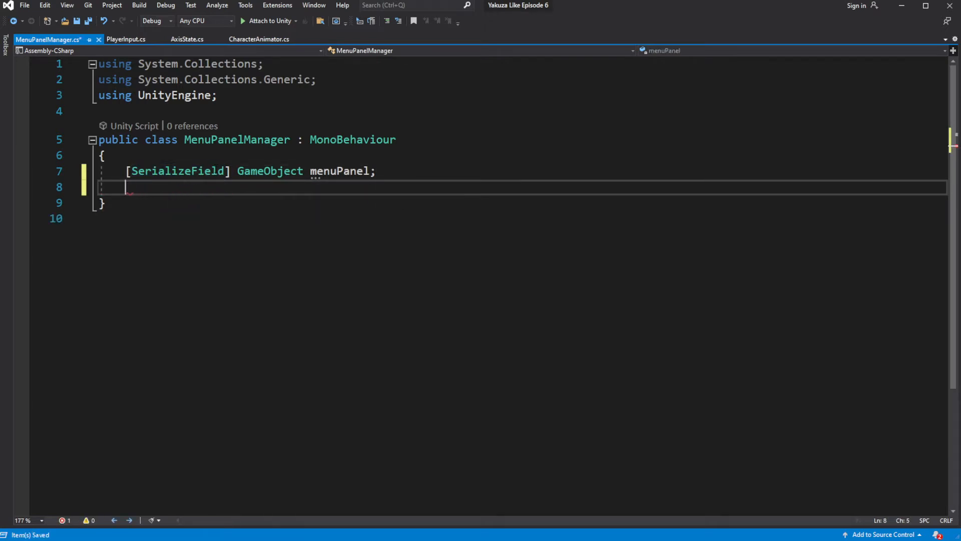
# Declare a PlayerInput field named playerInput below menuPanel, followed by a blank line
pyautogui.write('Input')
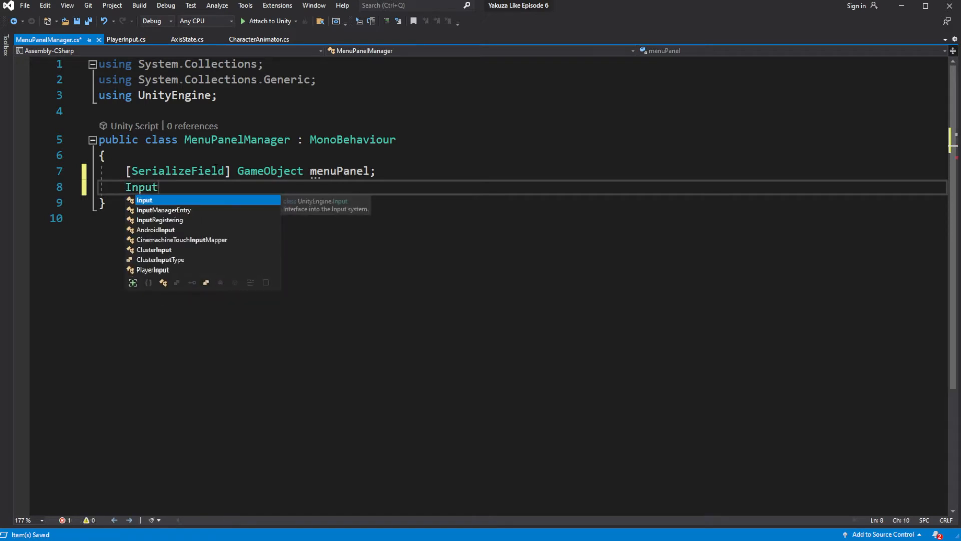
pyautogui.press('BackSpace')
pyautogui.press('BackSpace')
pyautogui.press('BackSpace')
pyautogui.press('BackSpace')
pyautogui.write('Player')
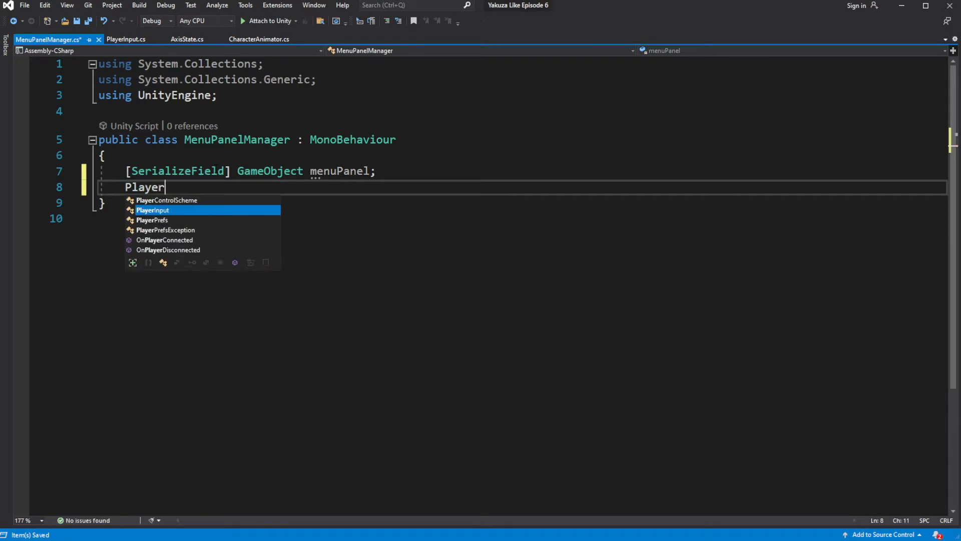
pyautogui.press('Tab')
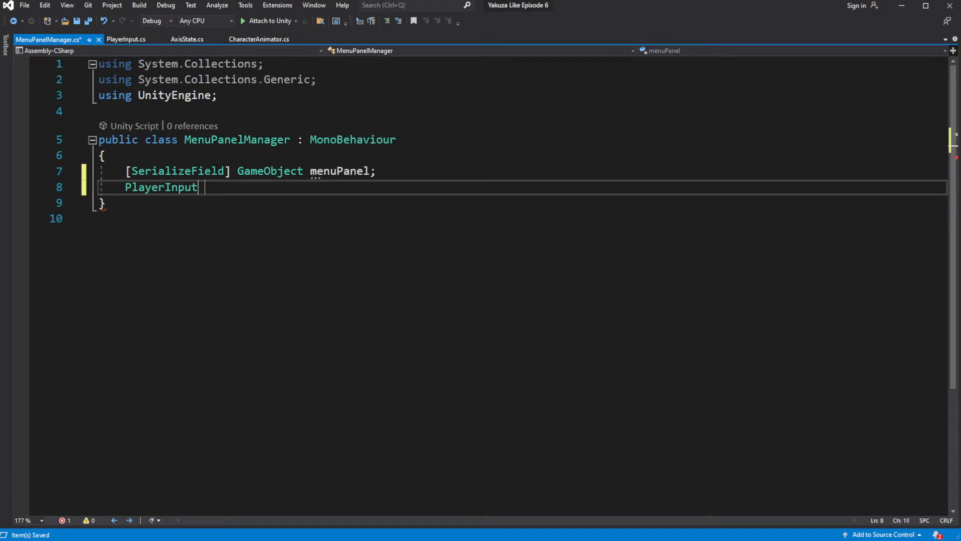
pyautogui.press('Tab')
pyautogui.write(';')
pyautogui.press('Return')
pyautogui.press('Return')
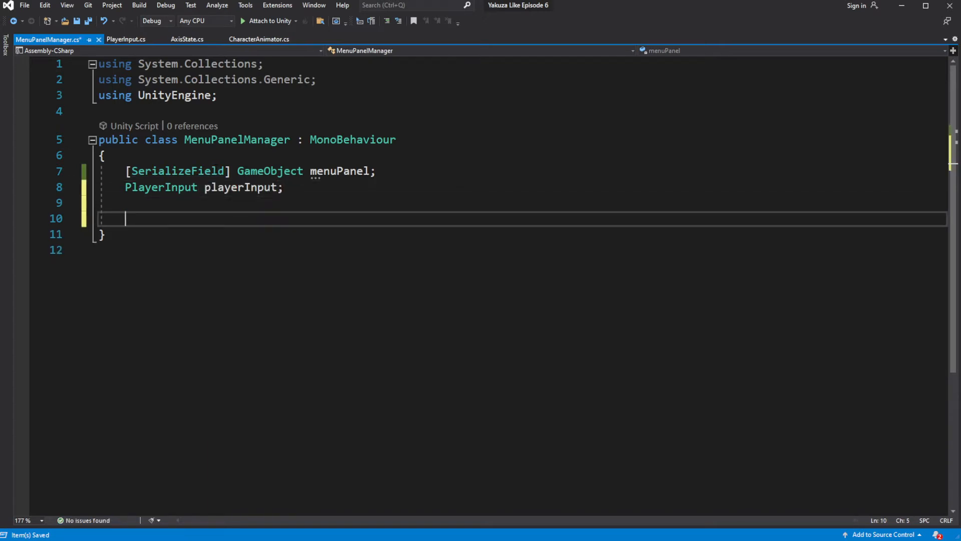
# Add an Awake method that assigns playerInput = GetComponent<PlayerInput>();, save the script, and insert blank lines below the method
pyautogui.write('void Aw')
pyautogui.press('Tab')
pyautogui.write('pla')
pyautogui.press('Tab')
pyautogui.write('= GetC')
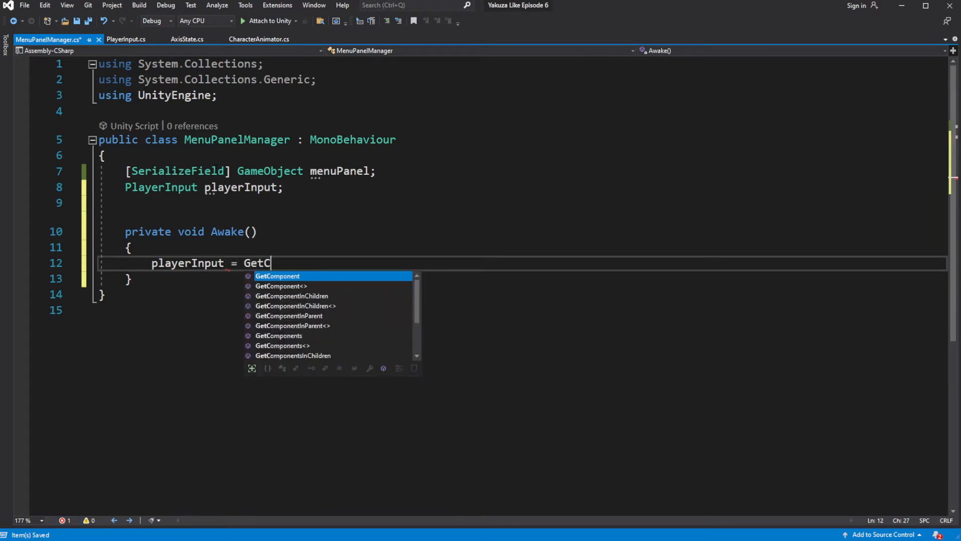
pyautogui.press('Tab')
pyautogui.write('<PlayerInput>')
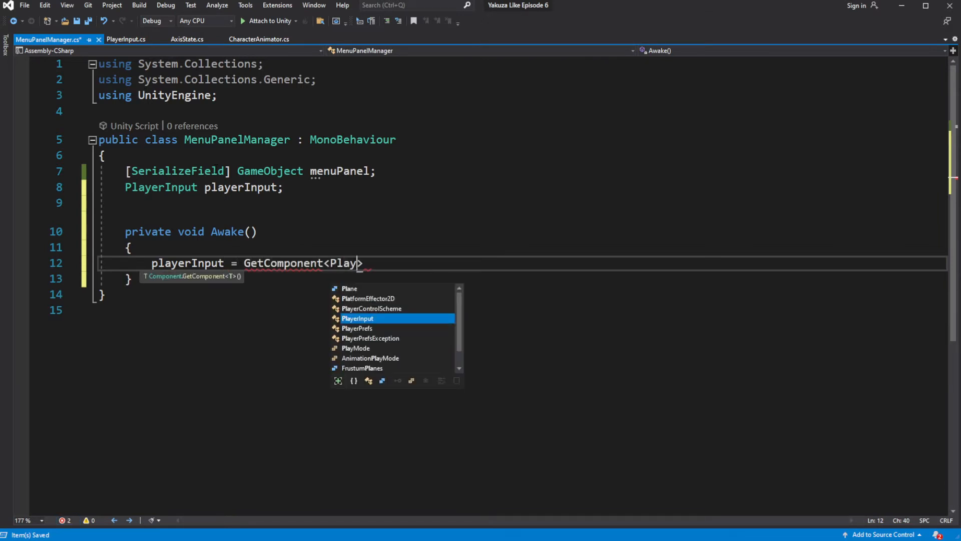
pyautogui.write('();')
pyautogui.hotkey('ctrl', 's')
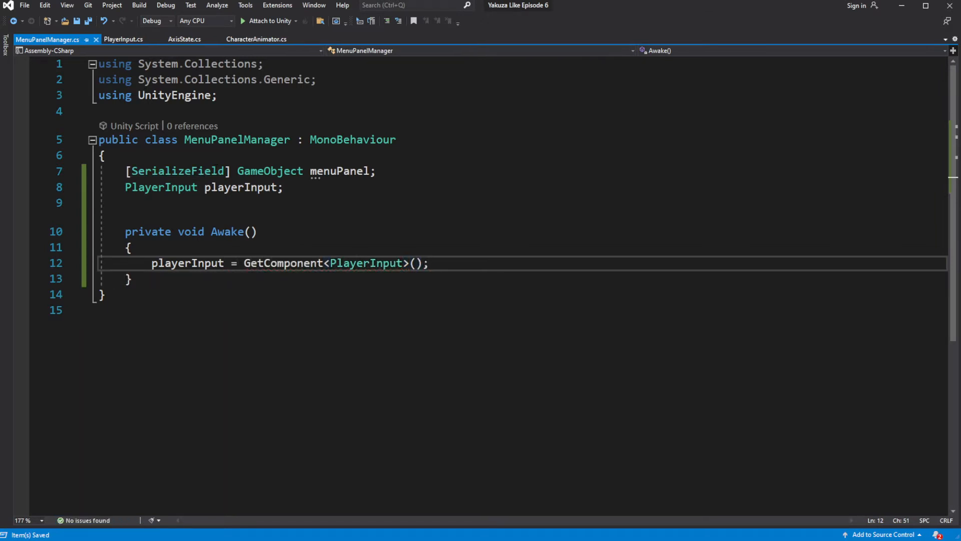
pyautogui.press('Down')
pyautogui.press('Return')
pyautogui.press('Return')
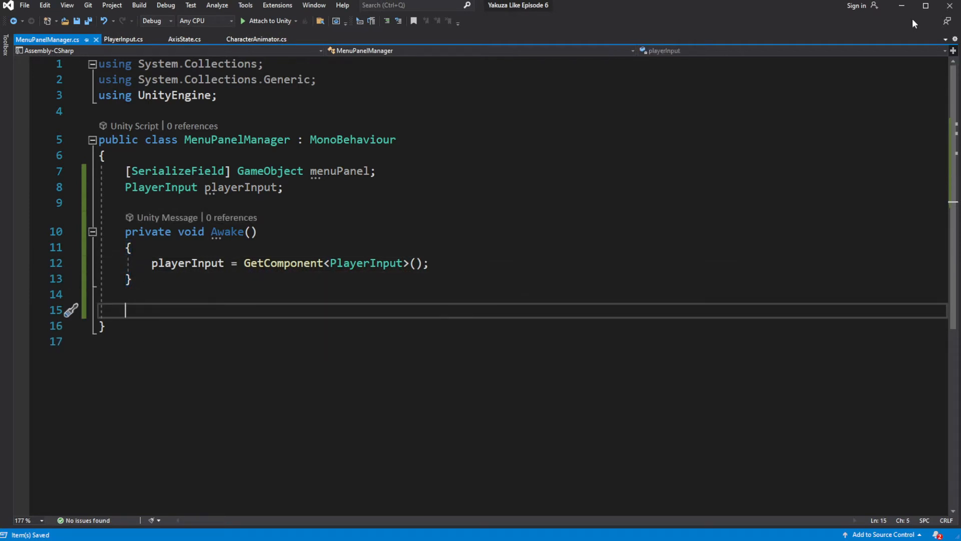
# Switch to Unity and assign the MenuPanel object to the Menu Panel reference of the Player's Menu Panel Manager component
pyautogui.click(902, 6)
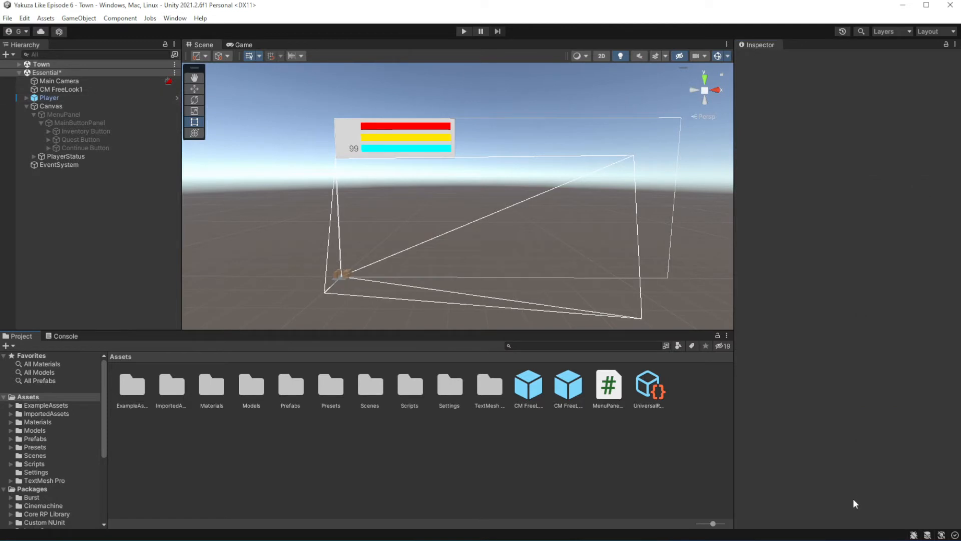
pyautogui.click(60, 97)
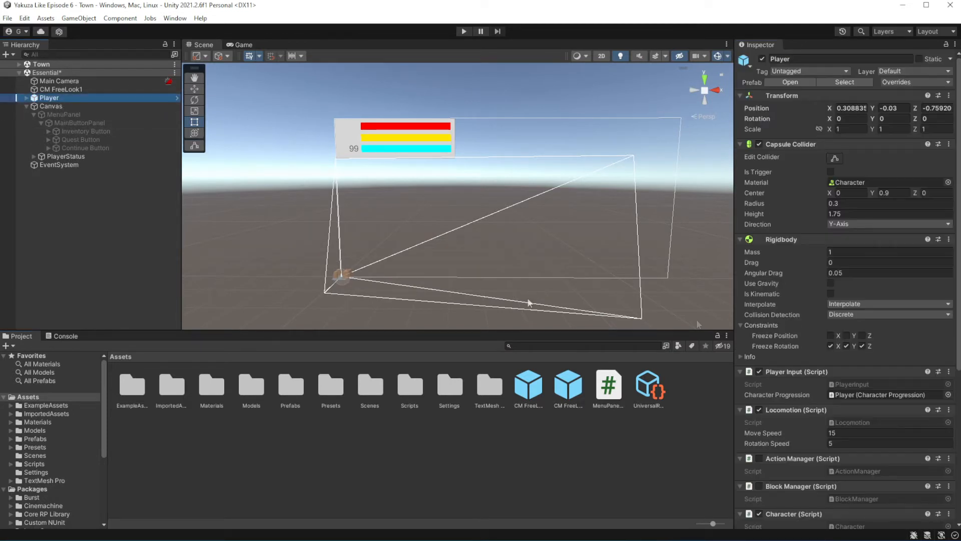
pyautogui.moveTo(58, 114); pyautogui.dragTo(889, 497)
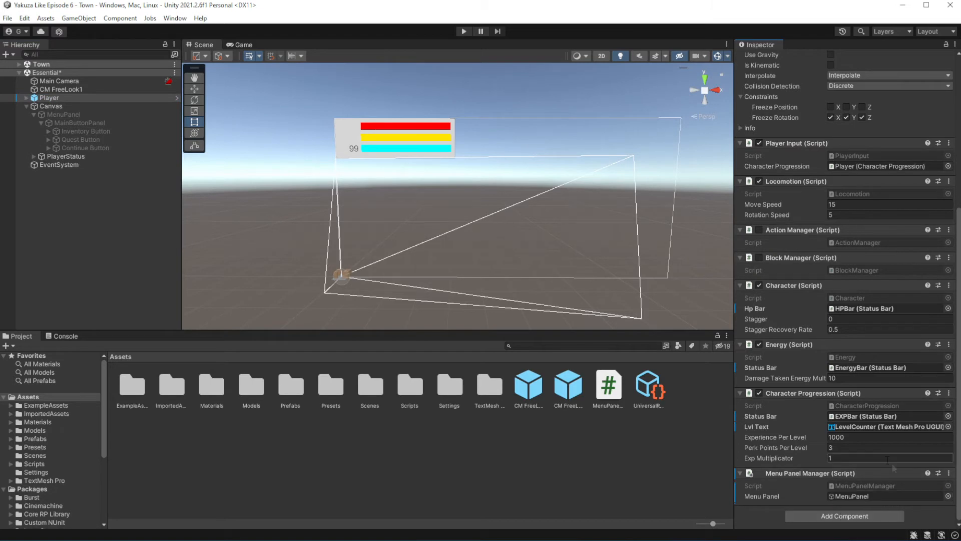
# Return to Visual Studio, add an Update method containing an empty if (playerInput.menuPause) block, and save the script
pyautogui.hotkey('alt', 'Tab')
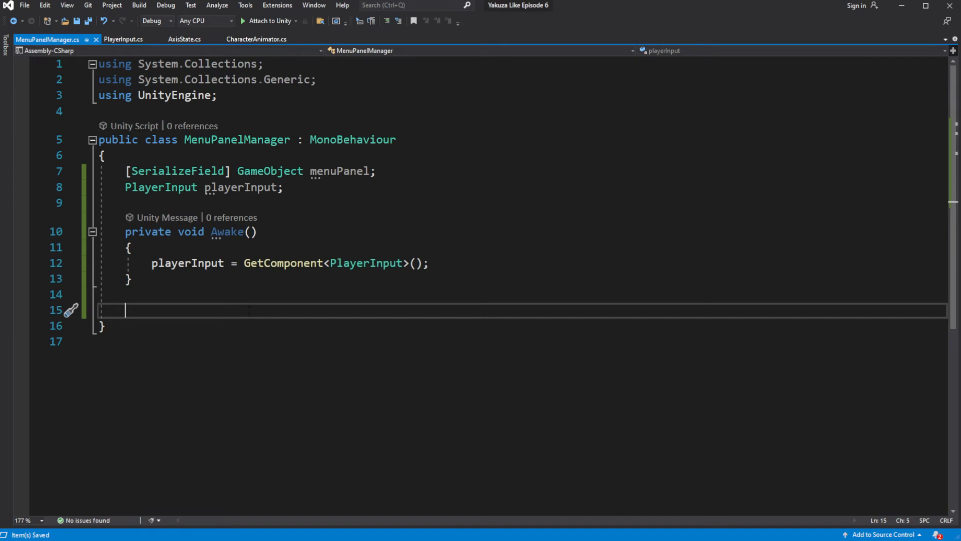
pyautogui.write('void Up')
pyautogui.press('Tab')
pyautogui.write('if(play')
pyautogui.press('Tab')
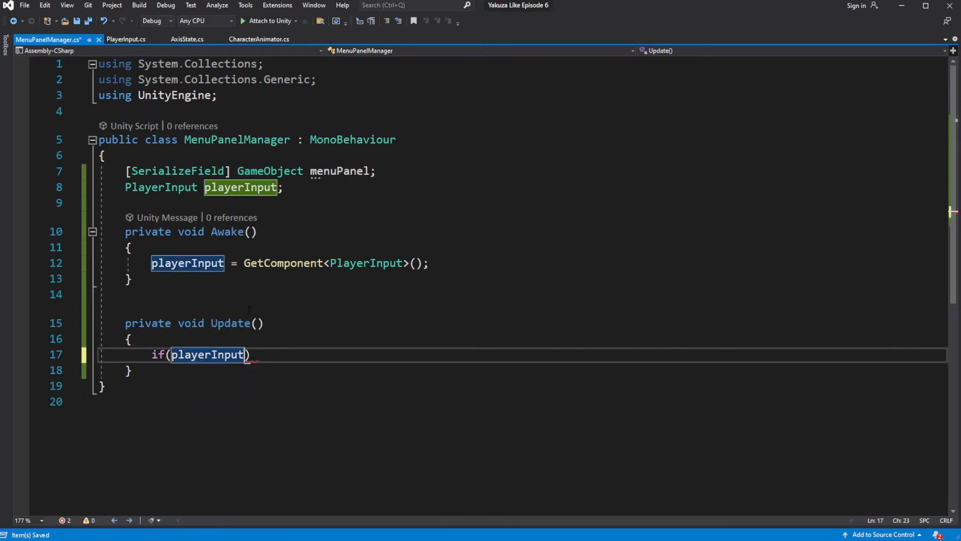
pyautogui.write('.')
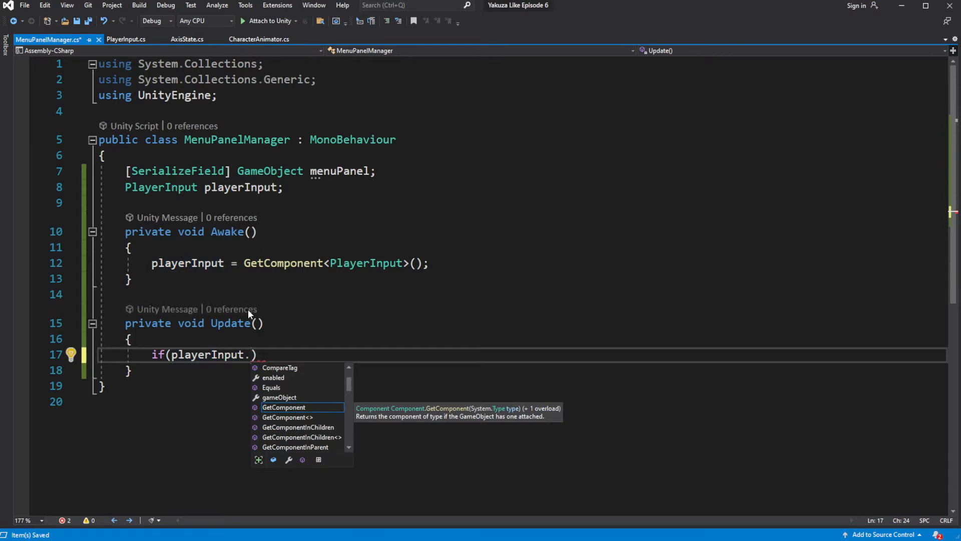
pyautogui.write('pau')
pyautogui.press('Tab')
pyautogui.write('){}')
pyautogui.press('Left')
pyautogui.press('Left')
pyautogui.press('Left')
pyautogui.press('Return')
pyautogui.press('Right')
pyautogui.press('Right')
pyautogui.press('Return')
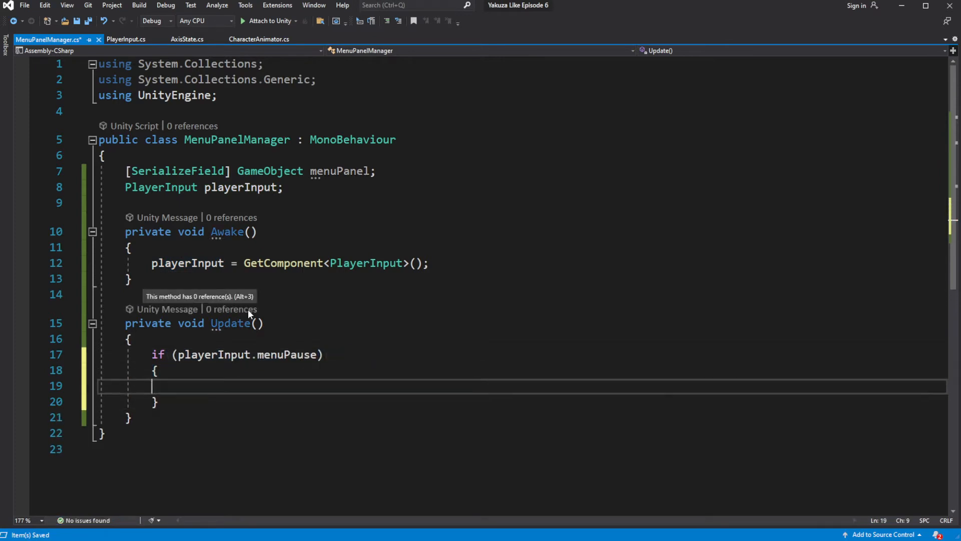
pyautogui.hotkey('ctrl', 's')
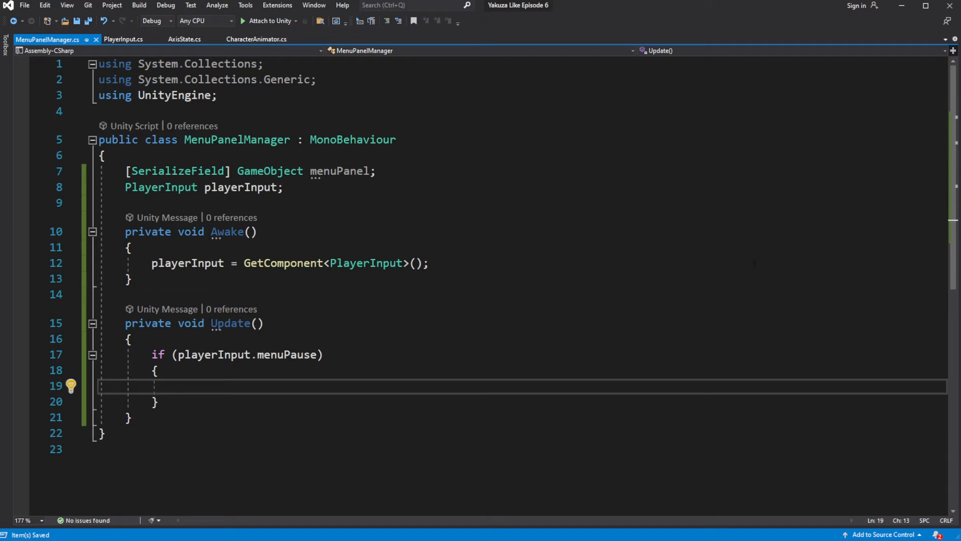
# Call OpenMenu(); inside the menuPause condition, save, and generate the missing OpenMenu method in MenuPanelManager
pyautogui.write('Op')
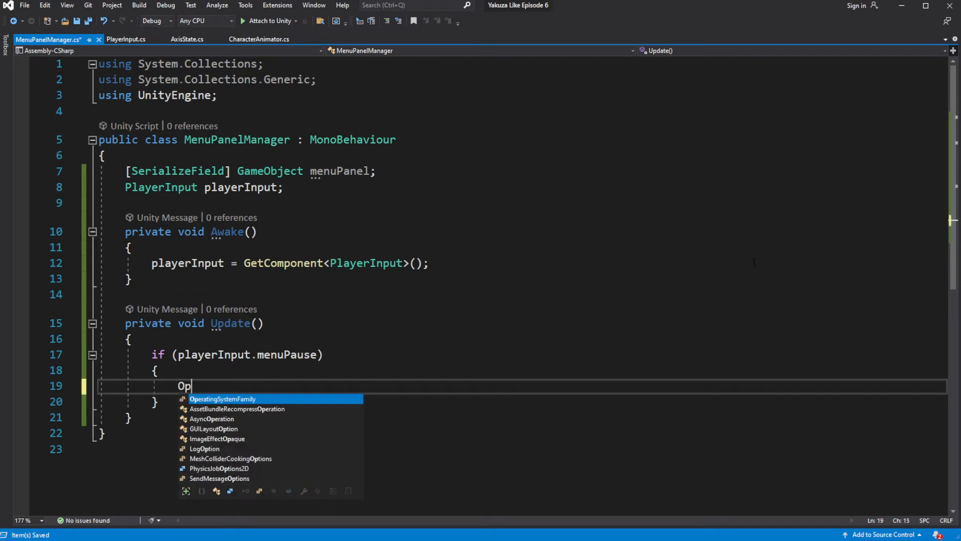
pyautogui.write('enMenu();')
pyautogui.hotkey('ctrl', 's')
pyautogui.click(224, 385)
pyautogui.rightClick(221, 384)
pyautogui.click(166, 301)
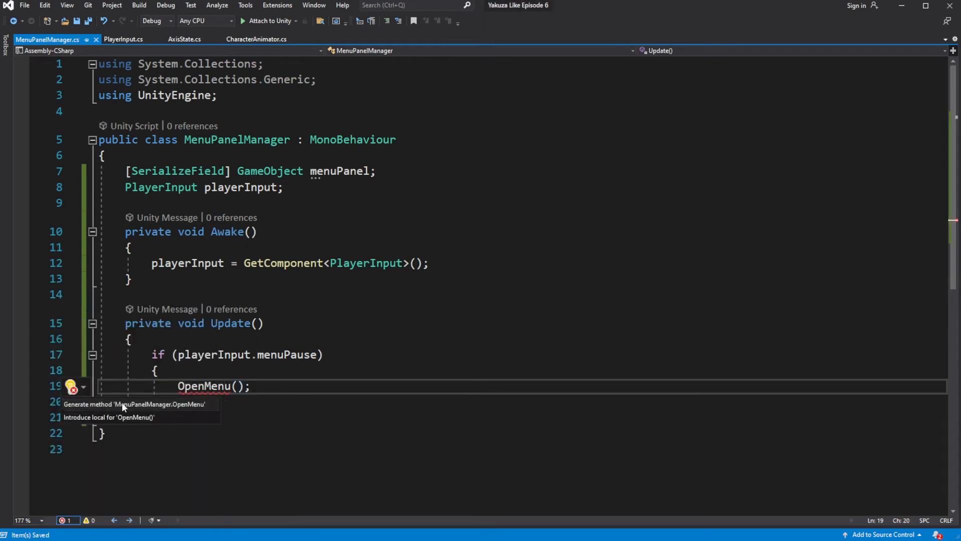
pyautogui.click(122, 402)
# Remove the private modifier from the generated OpenMenu method and delete its NotImplementedException line
pyautogui.scroll(-4, 122, 402)
pyautogui.doubleClick(150, 243)
pyautogui.press('Delete')
pyautogui.press('Delete')
pyautogui.click(183, 289)
pyautogui.hotkey('ctrl', 's')
pyautogui.moveTo(392, 274); pyautogui.dragTo(152, 273)
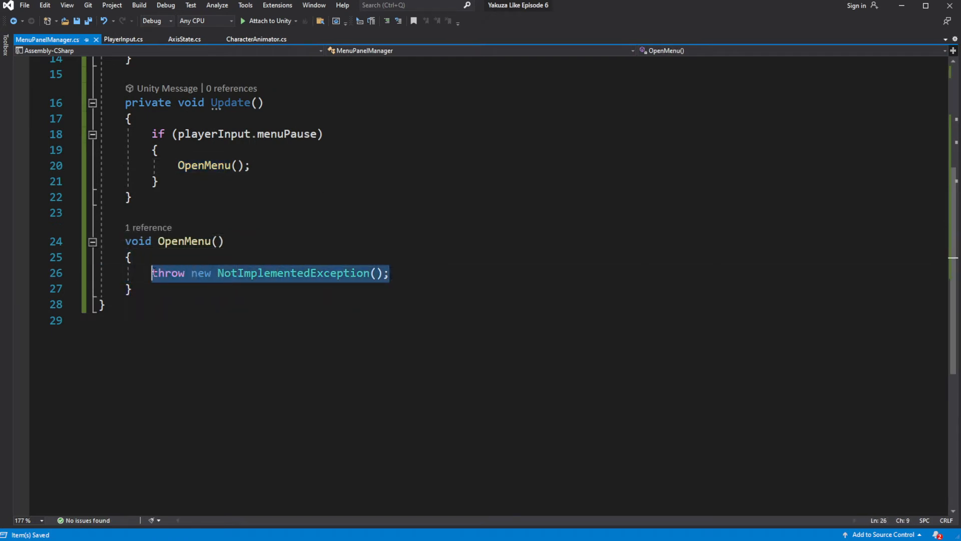
pyautogui.press('BackSpace')
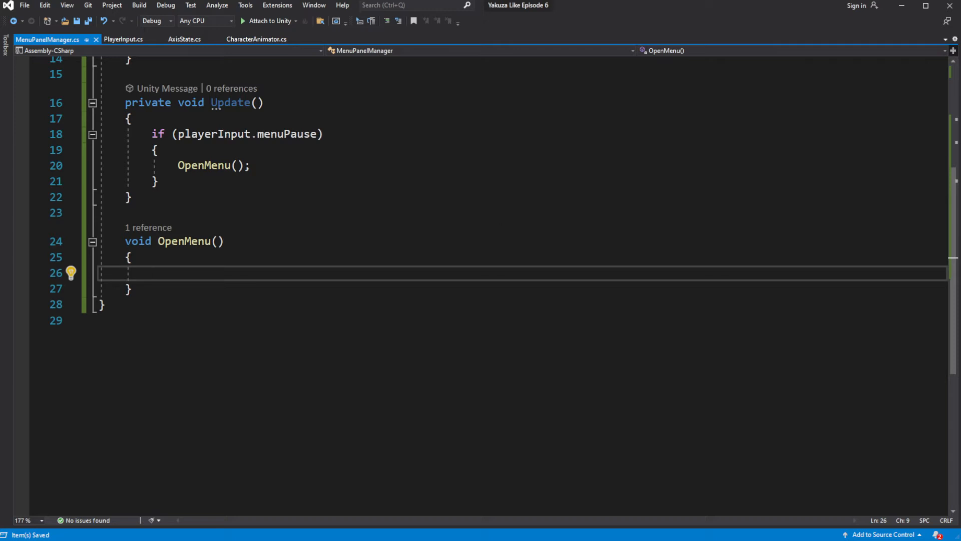
# Write menuPanel.SetActive(true); in the OpenMenu method body and save the script
pyautogui.write('menuPanel')
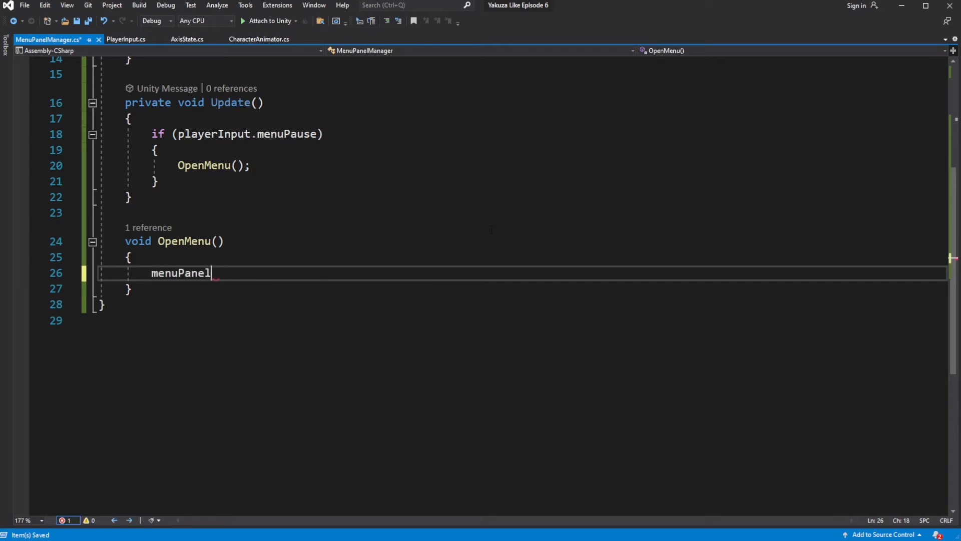
pyautogui.write('.SetActive(tru')
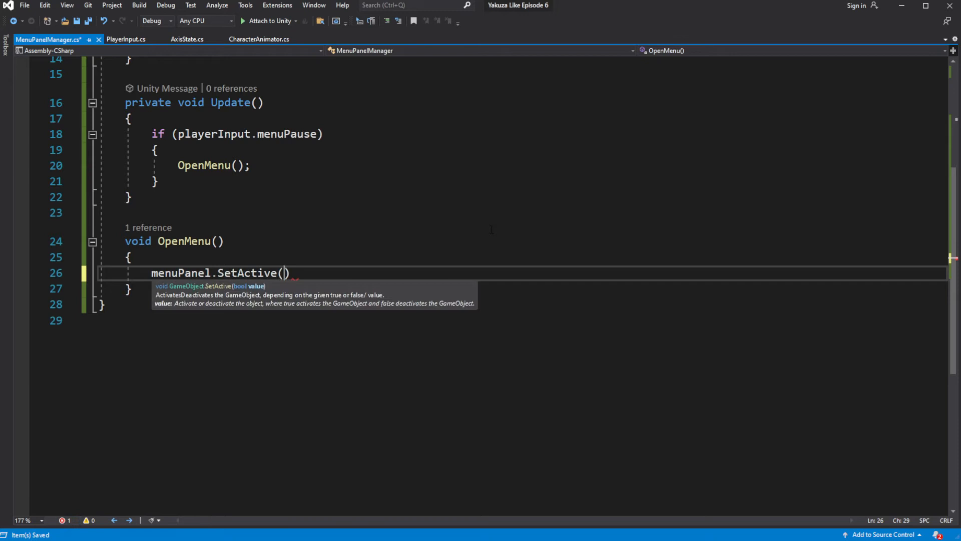
pyautogui.write('e);')
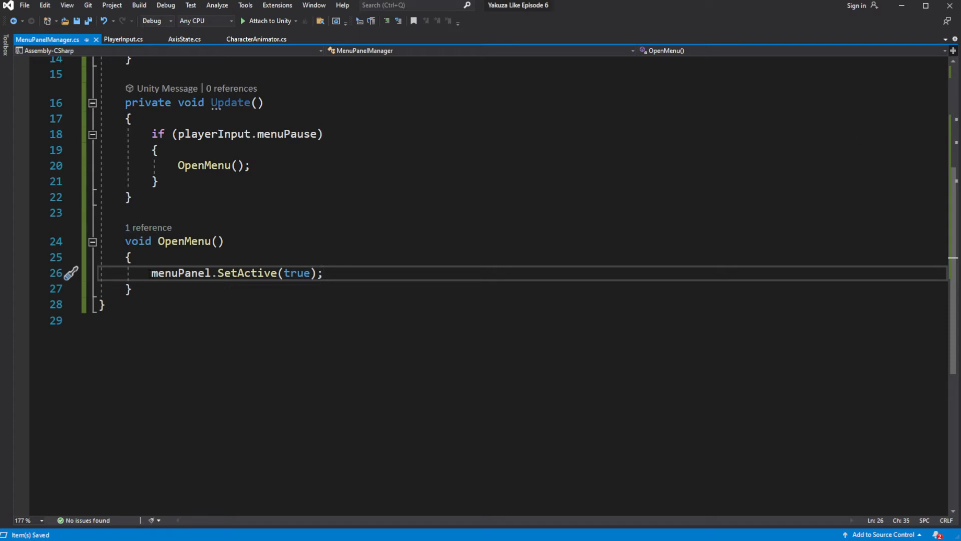
# Switch to Unity and test opening the menu in Play mode, ending the test run when done
pyautogui.click(901, 7)
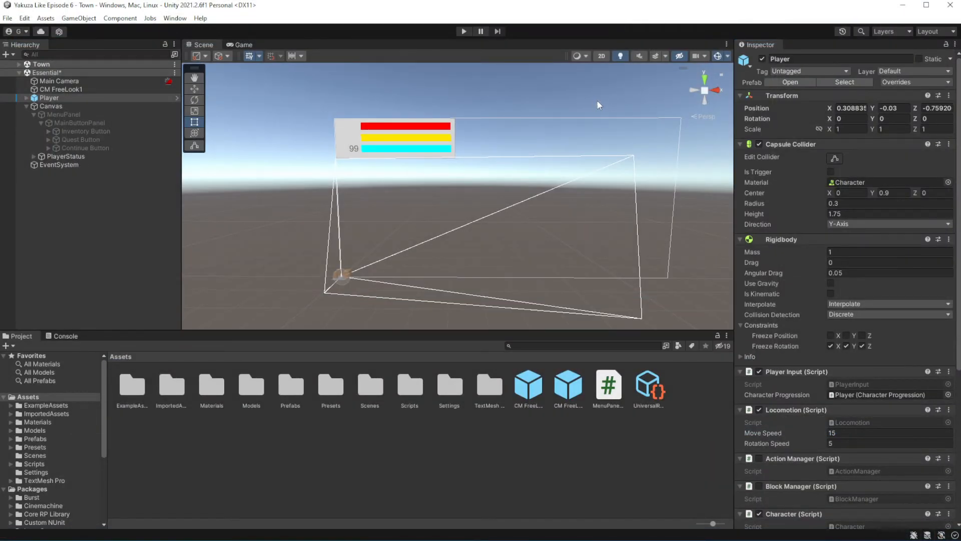
pyautogui.click(464, 31)
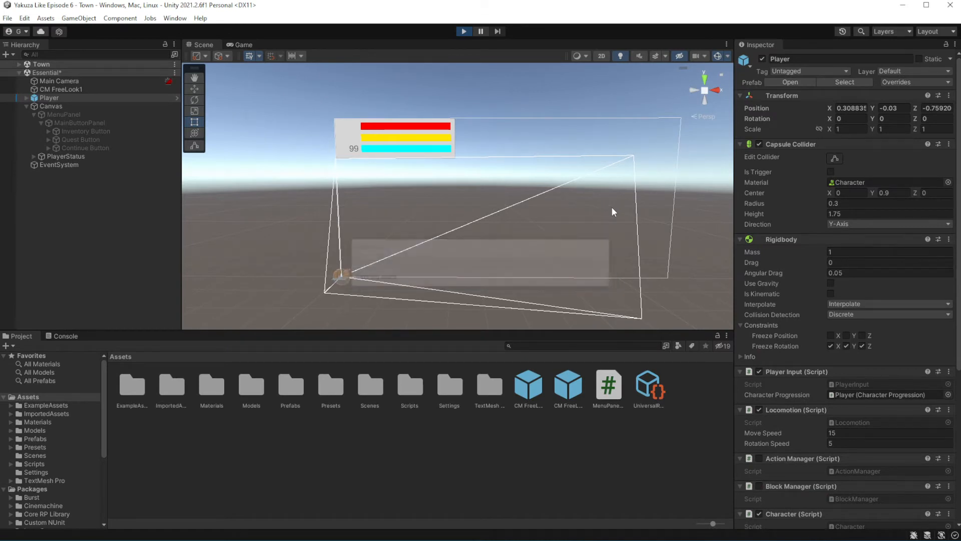
pyautogui.press('Escape')
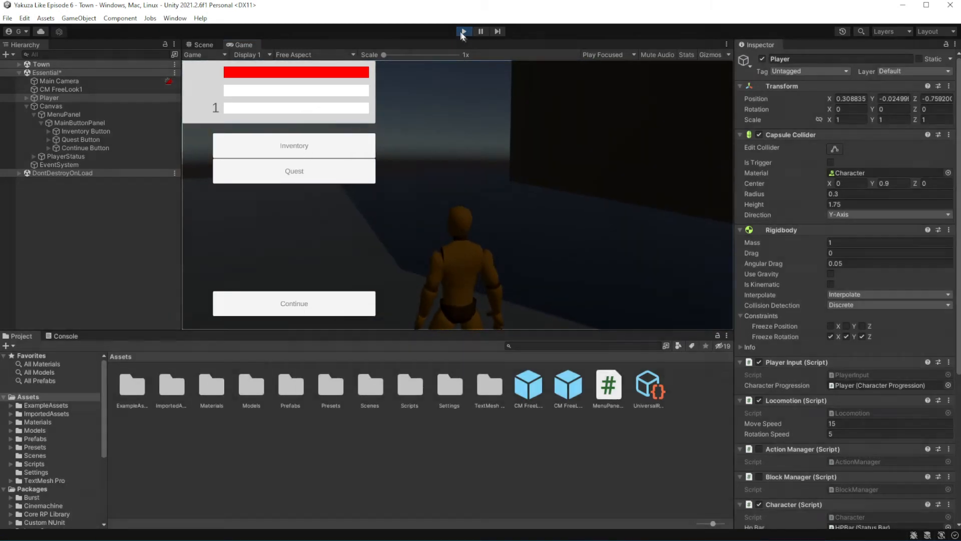
pyautogui.click(463, 32)
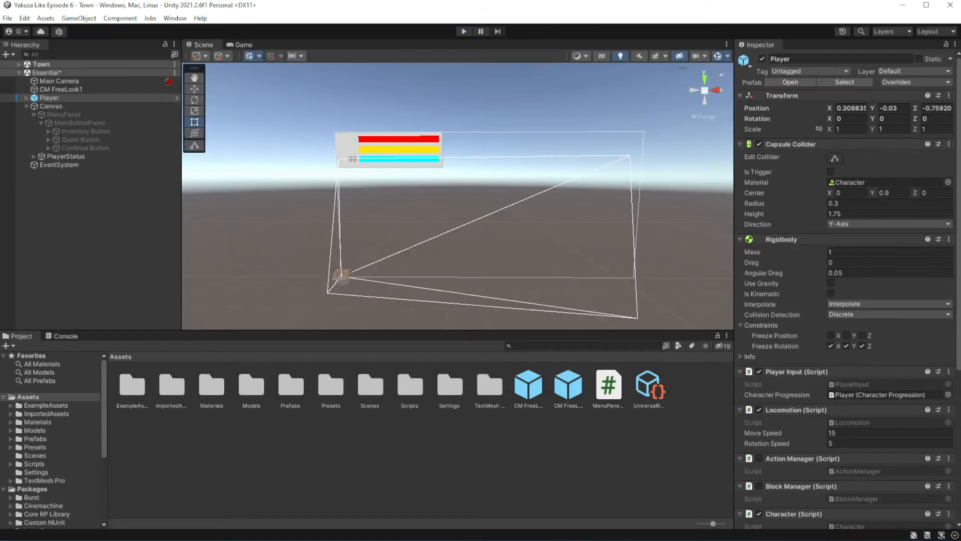
# Back in Visual Studio, replace the SetActive argument in OpenMenu with !menuPanel.activeInHierarchy and save the script
pyautogui.hotkey('alt', 'Tab')
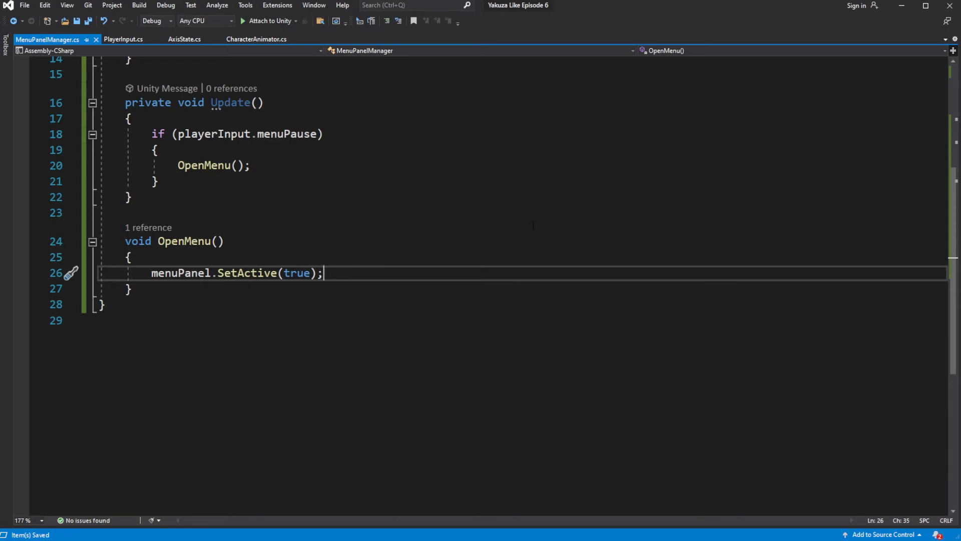
pyautogui.scroll(1, 533, 225)
pyautogui.click(420, 197)
pyautogui.click(311, 304)
pyautogui.click(300, 336)
pyautogui.doubleClick(288, 321)
pyautogui.doubleClick(167, 321)
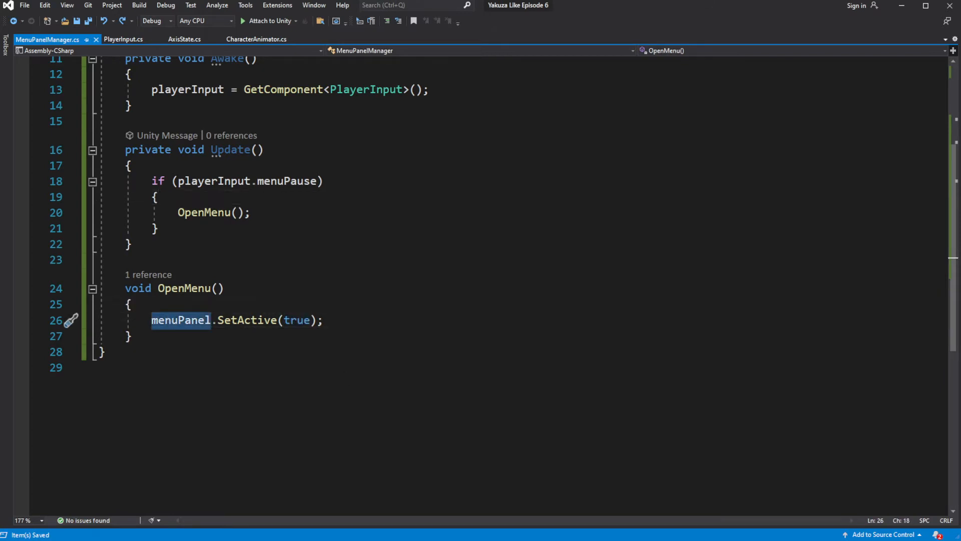
pyautogui.click(300, 337)
pyautogui.doubleClick(301, 320)
pyautogui.write('menuPanel.activeInHierarchy')
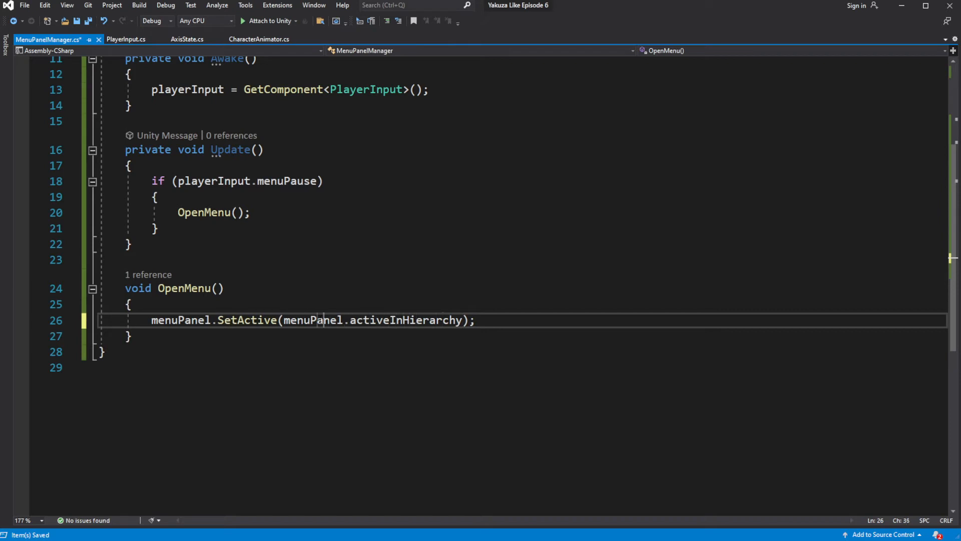
pyautogui.write('!')
pyautogui.hotkey('ctrl', 's')
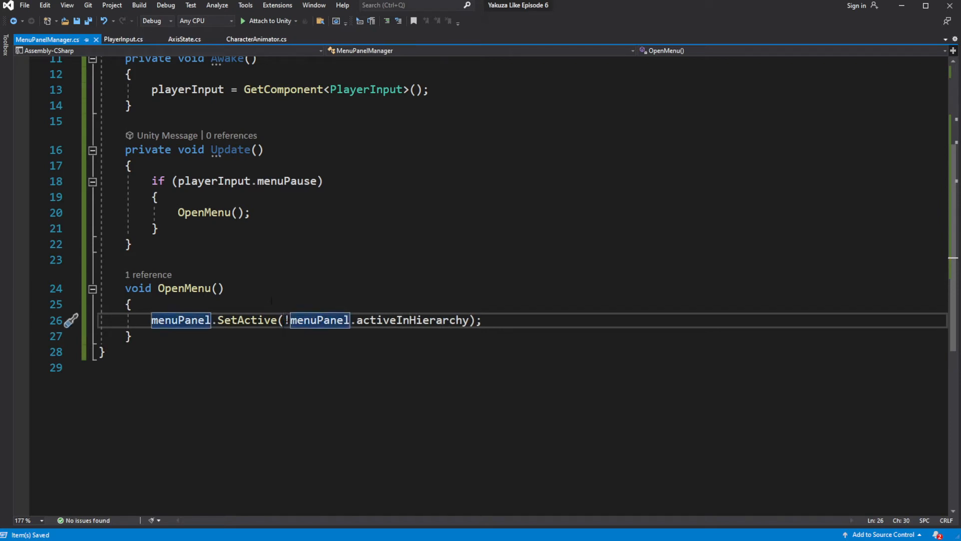
pyautogui.moveTo(295, 320); pyautogui.dragTo(470, 320)
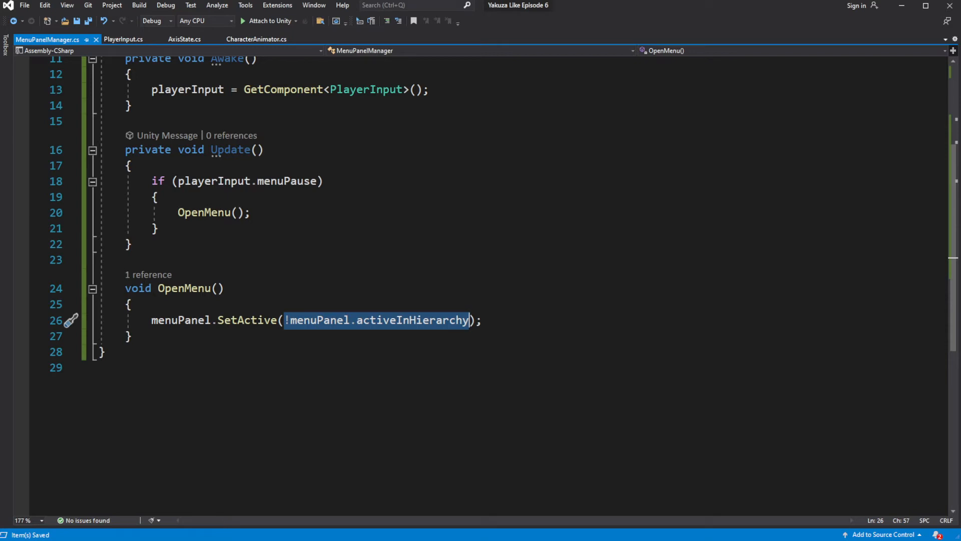
# Switch to Unity, toggle the menu open and closed repeatedly in Play mode, and stop the test run
pyautogui.hotkey('alt', 'Tab')
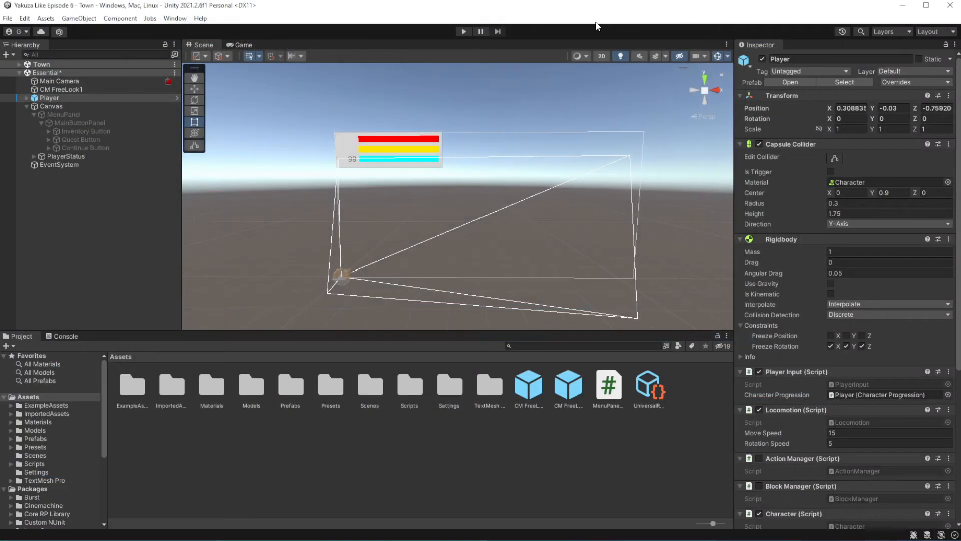
pyautogui.click(466, 31)
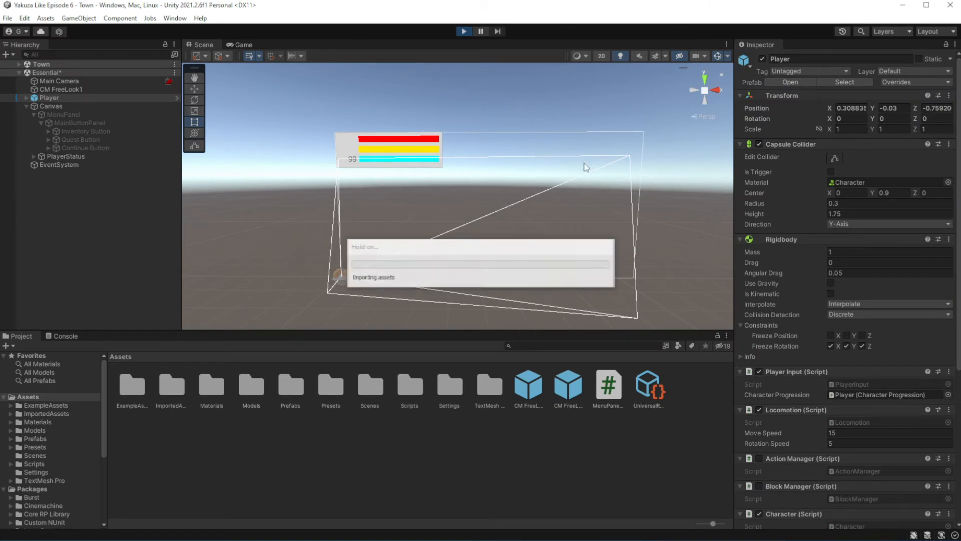
pyautogui.press('Escape')
pyautogui.press('Escape')
pyautogui.press('Escape')
pyautogui.press('Escape')
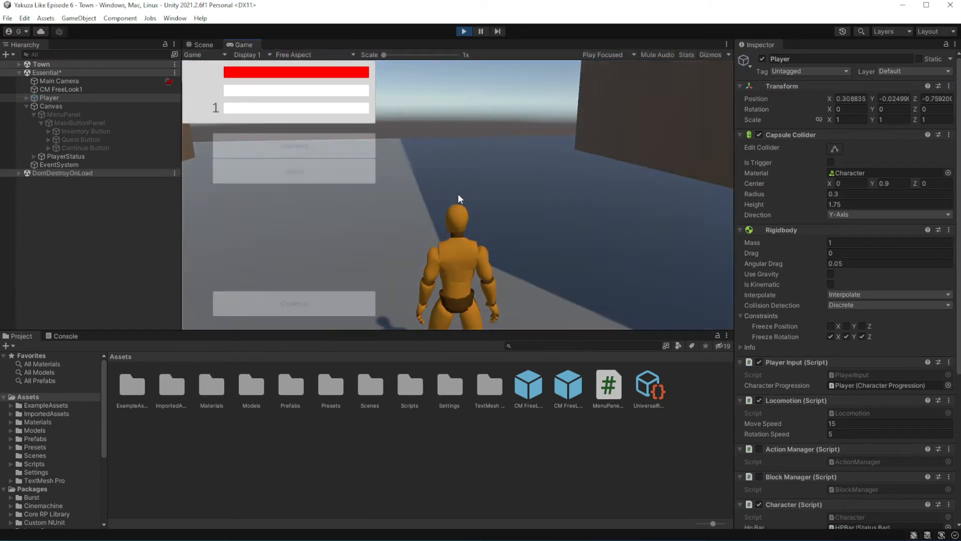
pyautogui.press('Escape')
pyautogui.press('Escape')
pyautogui.press('Escape')
pyautogui.press('Escape')
pyautogui.press('Escape')
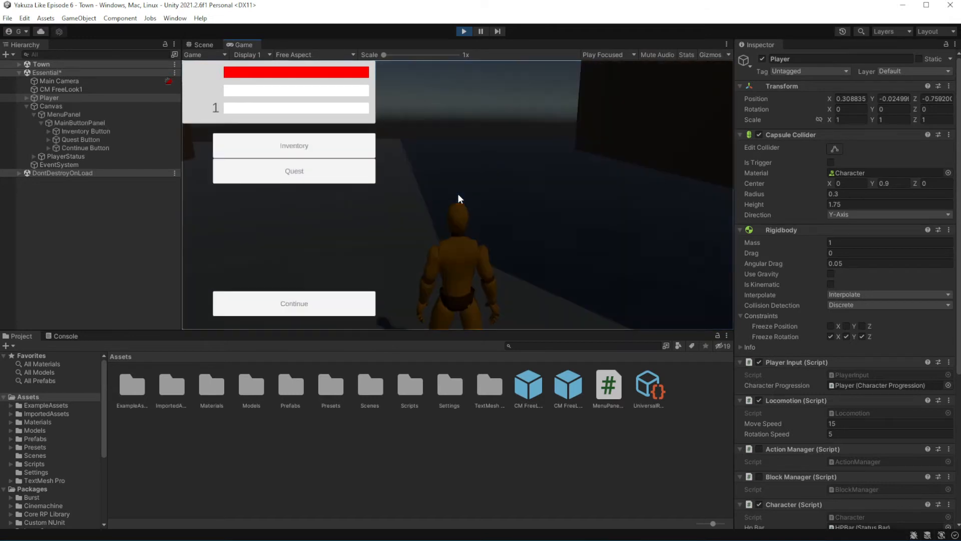
pyautogui.press('Escape')
pyautogui.press('Escape')
pyautogui.press('Escape')
pyautogui.press('Escape')
pyautogui.press('Escape')
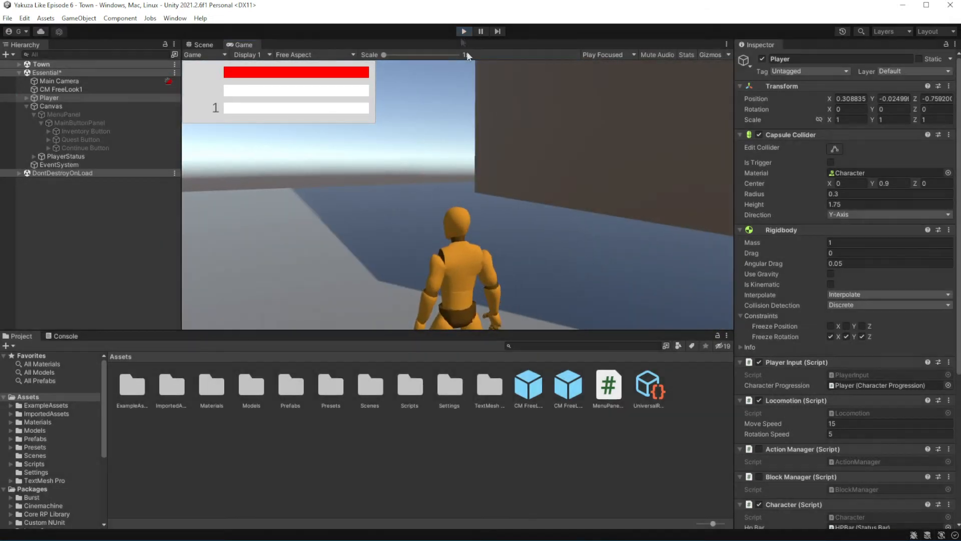
pyautogui.click(464, 31)
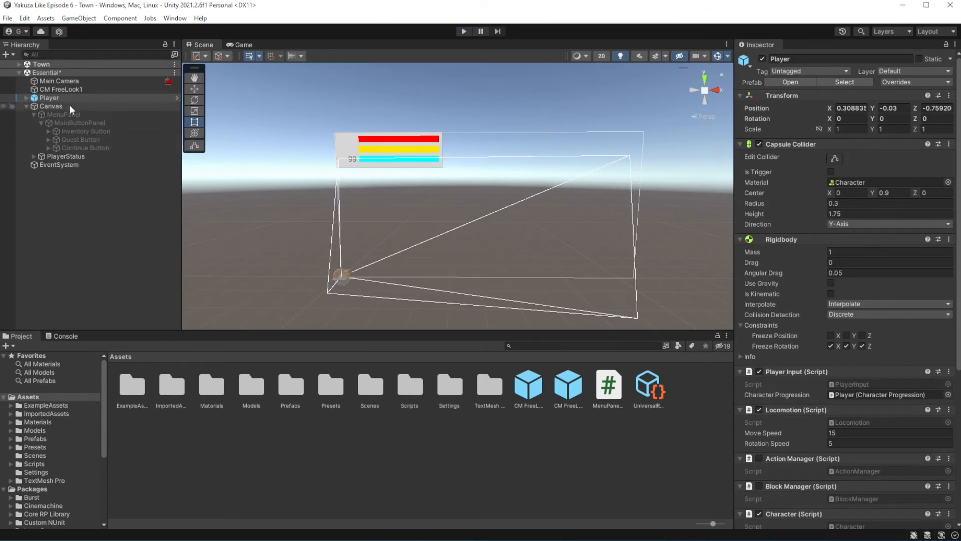
# Activate the MenuPanel object under the Canvas
pyautogui.click(79, 116)
pyautogui.click(762, 58)
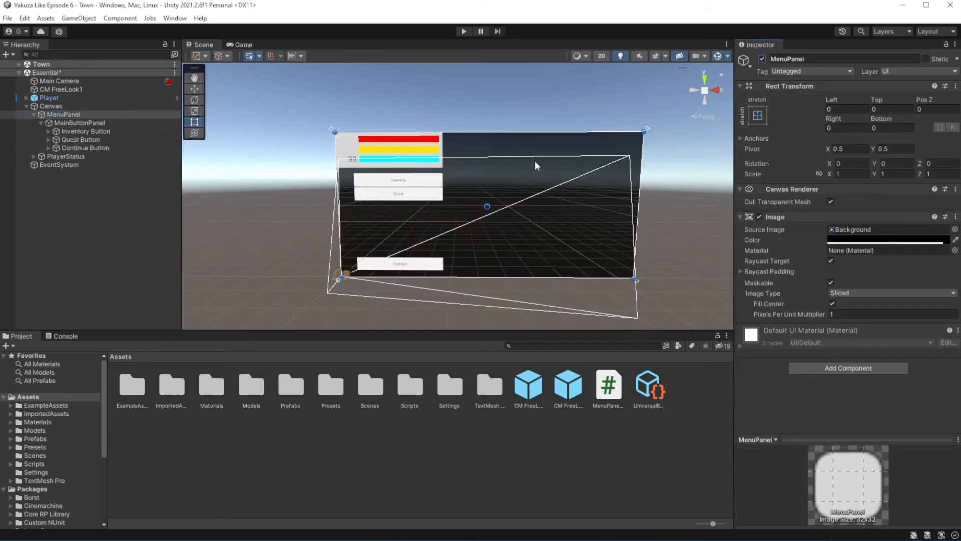
# Add an On Click event to the Continue Button that calls GameObject.SetActive on MenuPanel with the checkbox left off
pyautogui.scroll(4, 452, 191)
pyautogui.click(395, 267)
pyautogui.click(360, 267)
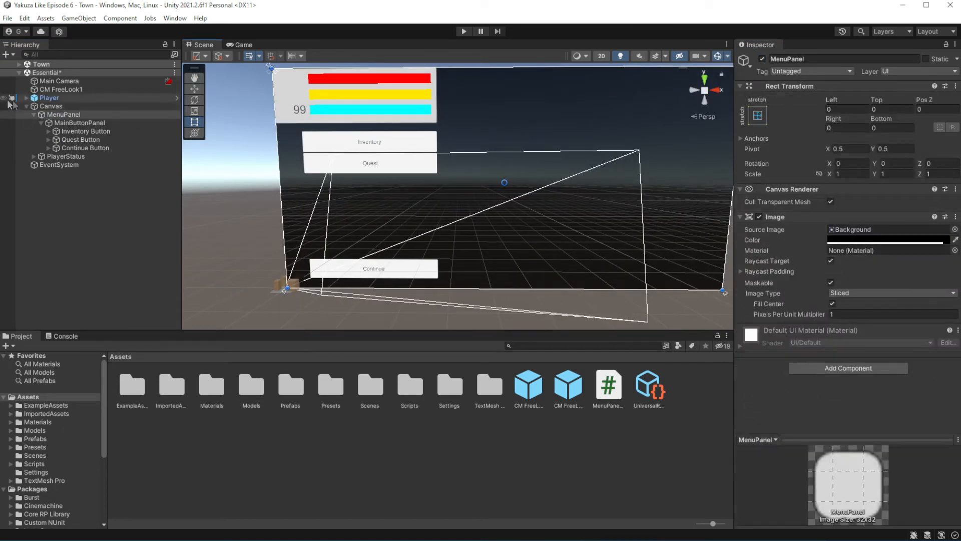
pyautogui.click(96, 148)
pyautogui.scroll(-3, 918, 362)
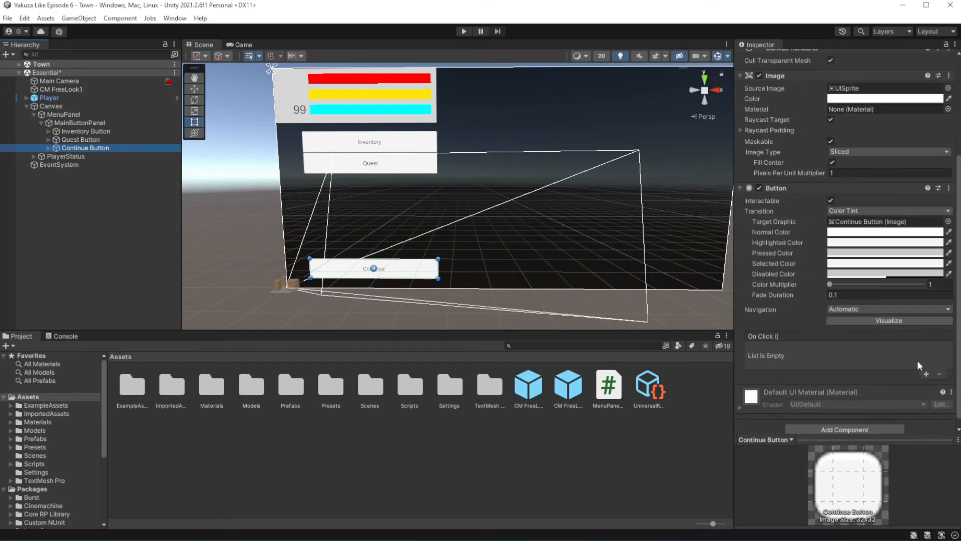
pyautogui.click(926, 374)
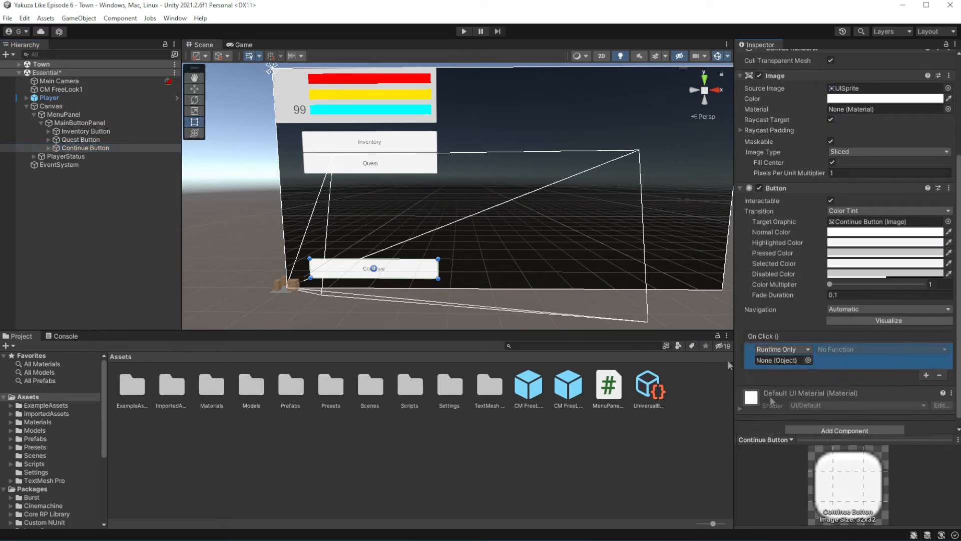
pyautogui.moveTo(74, 117); pyautogui.dragTo(781, 360)
pyautogui.click(861, 349)
pyautogui.moveTo(857, 377)
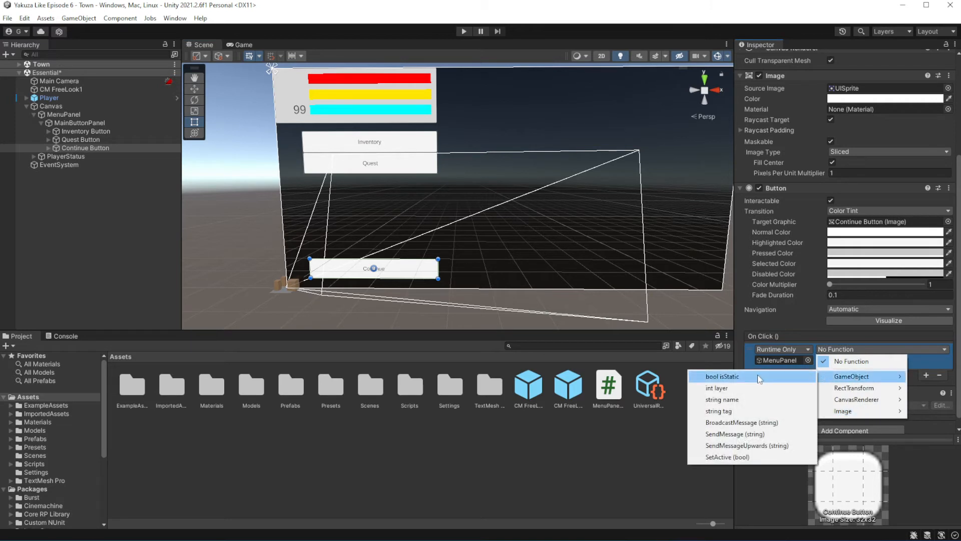
pyautogui.click(727, 457)
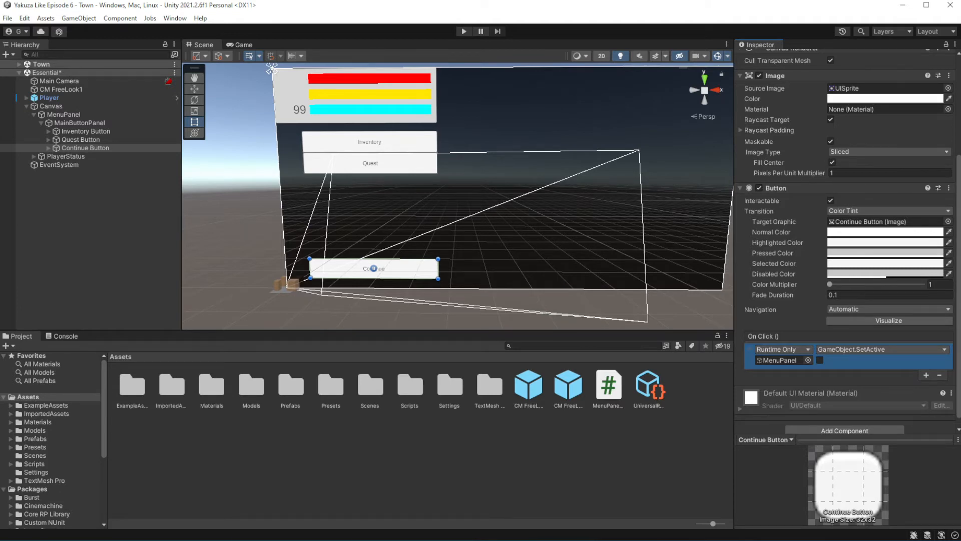
# Deactivate MenuPanel, then test opening the menu and closing it with Continue in Play mode, ending the run when done
pyautogui.click(89, 115)
pyautogui.click(762, 58)
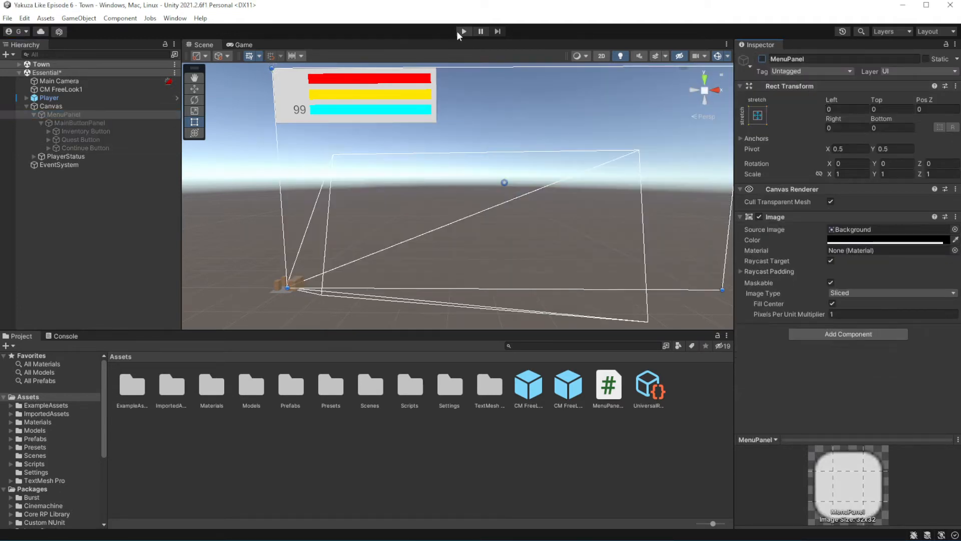
pyautogui.click(464, 31)
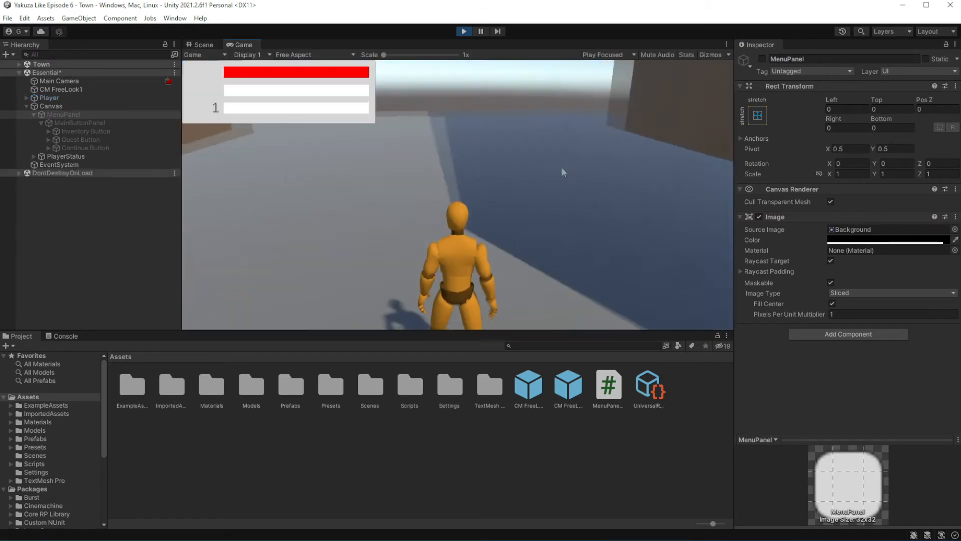
pyautogui.press('Escape')
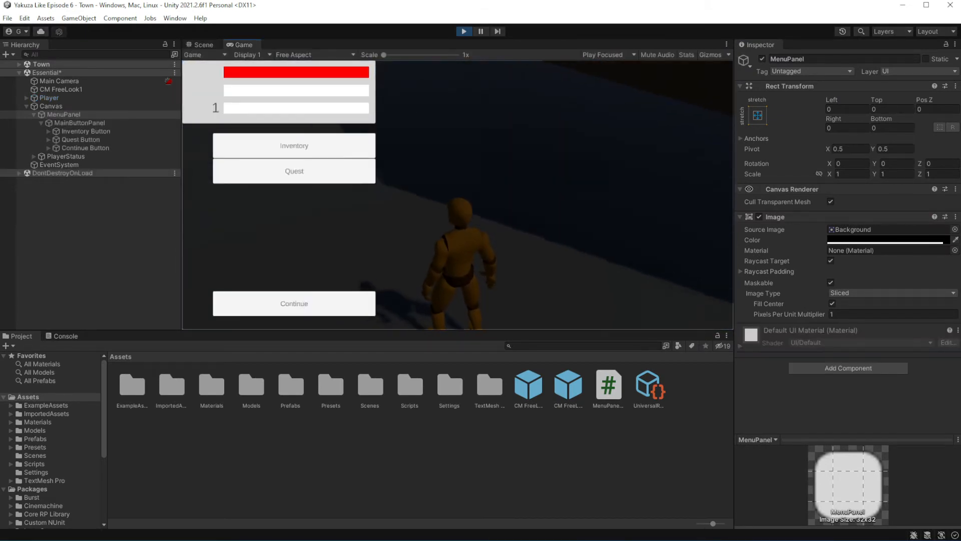
pyautogui.click(339, 306)
pyautogui.press('Escape')
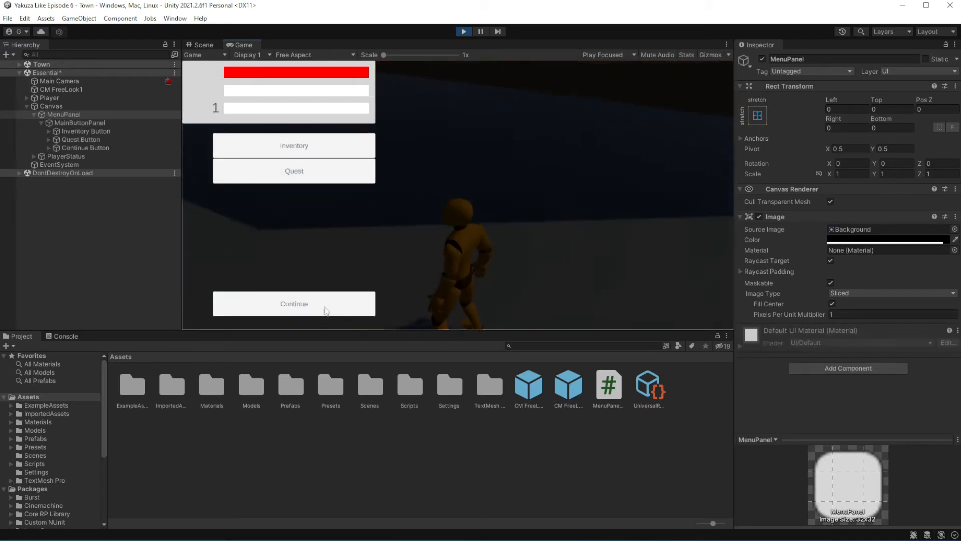
pyautogui.click(323, 308)
pyautogui.press('Escape')
pyautogui.press('Escape')
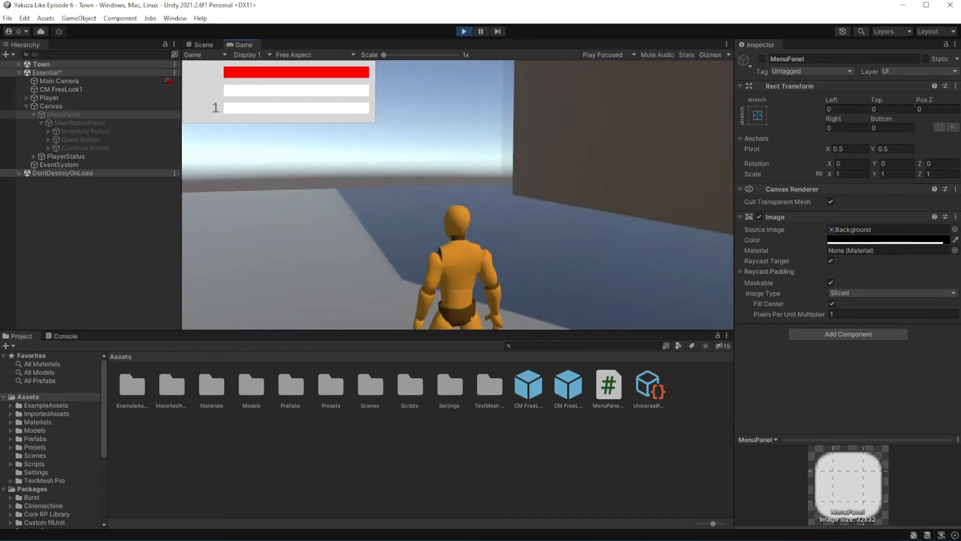
pyautogui.press('Escape')
pyautogui.click(466, 32)
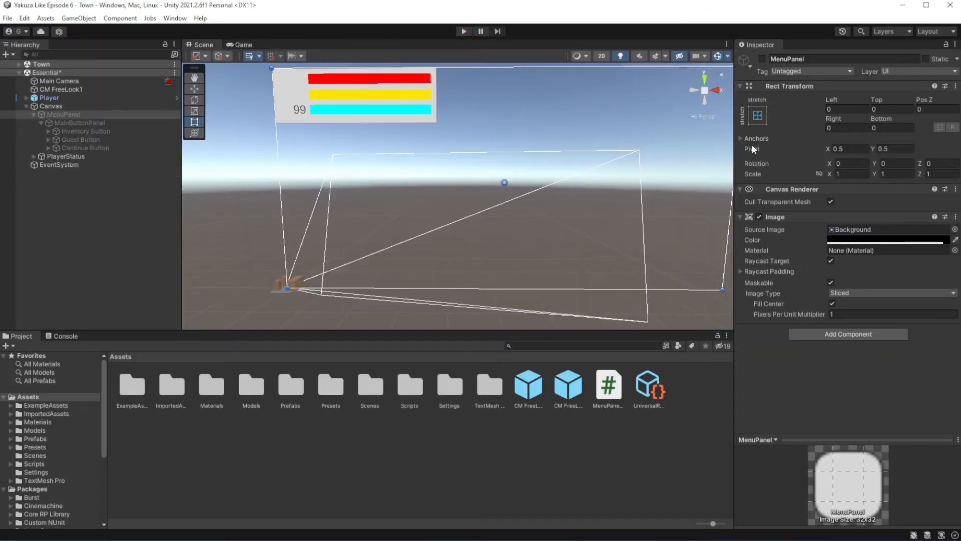
# Open the Player's PlayerInput script in Visual Studio and copy the two Cursor lines inside its Start method
pyautogui.click(55, 98)
pyautogui.scroll(-10, 888, 333)
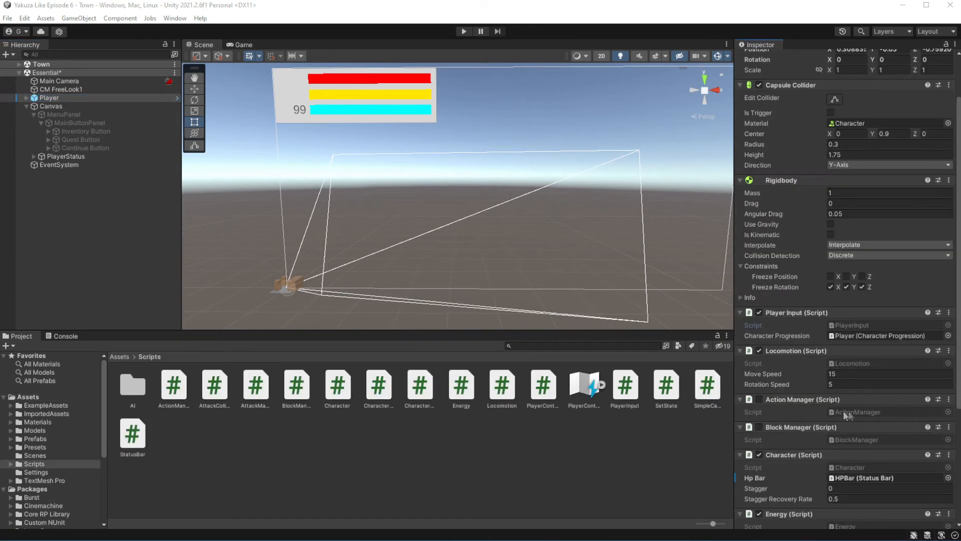
pyautogui.scroll(-3, 844, 413)
pyautogui.doubleClick(856, 268)
pyautogui.moveTo(145, 305); pyautogui.dragTo(103, 241)
pyautogui.scroll(2, 329, 329)
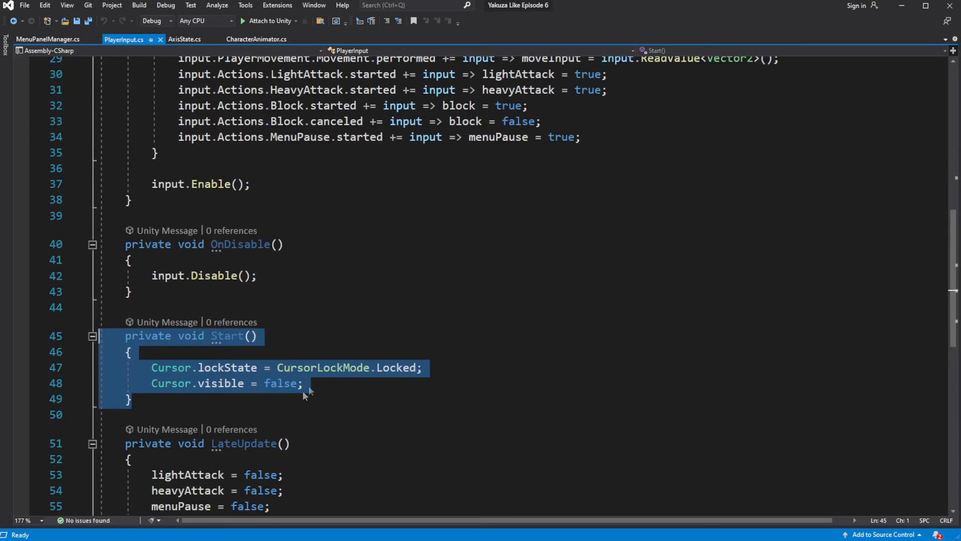
pyautogui.moveTo(325, 386); pyautogui.dragTo(158, 370)
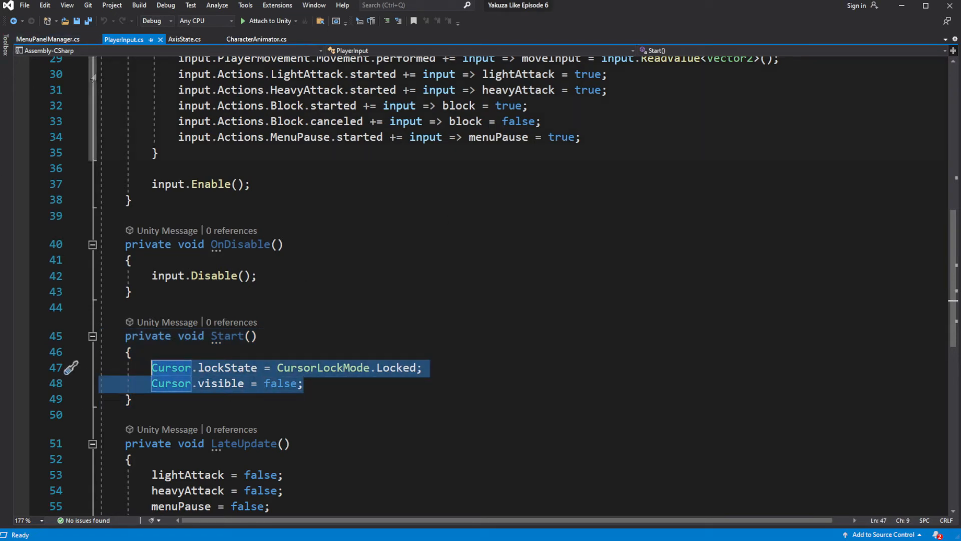
pyautogui.click(47, 41)
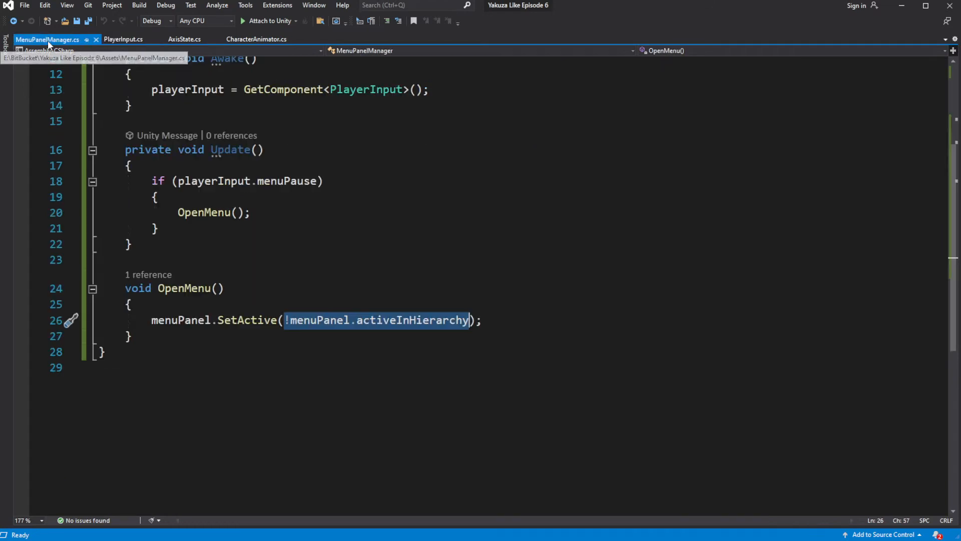
pyautogui.click(611, 328)
pyautogui.scroll(1, 606, 316)
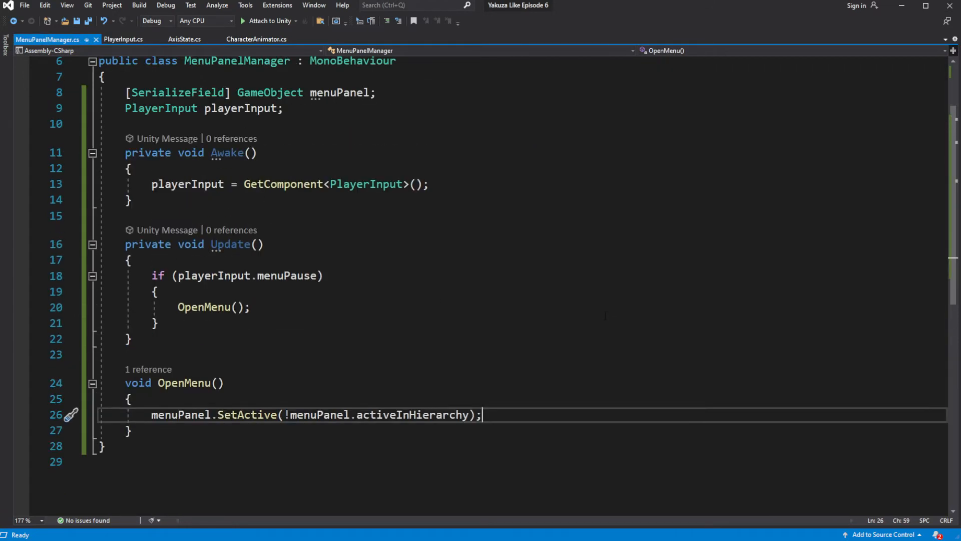
pyautogui.scroll(-1, 628, 311)
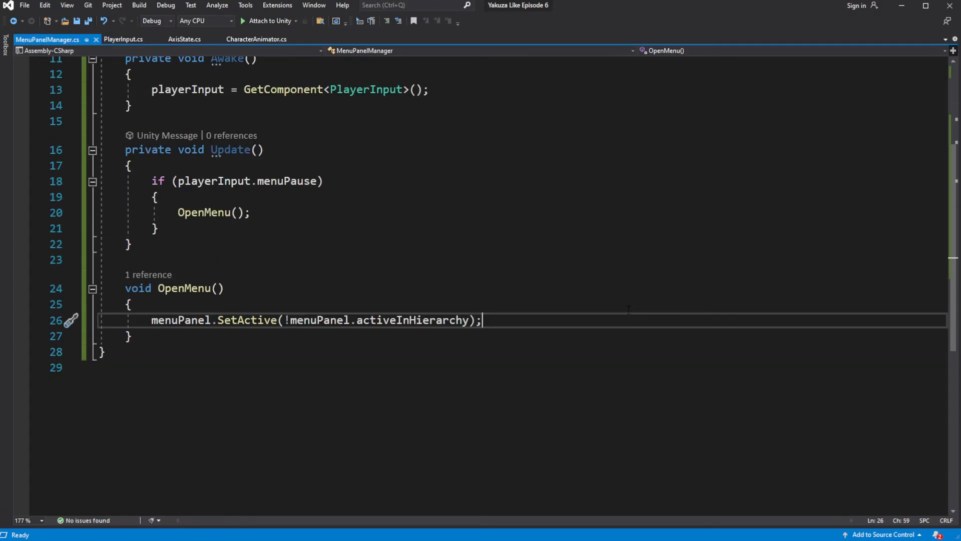
# Return to Unity and add a new script component named MenuPointer to the MenuPanel object
pyautogui.click(901, 6)
pyautogui.click(73, 114)
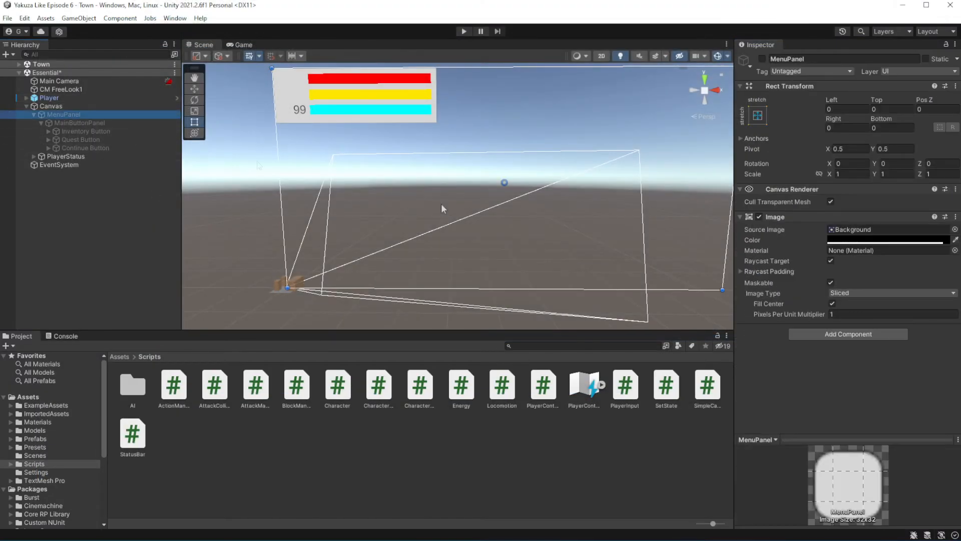
pyautogui.click(851, 334)
pyautogui.write('MenuPointer')
pyautogui.press('Return')
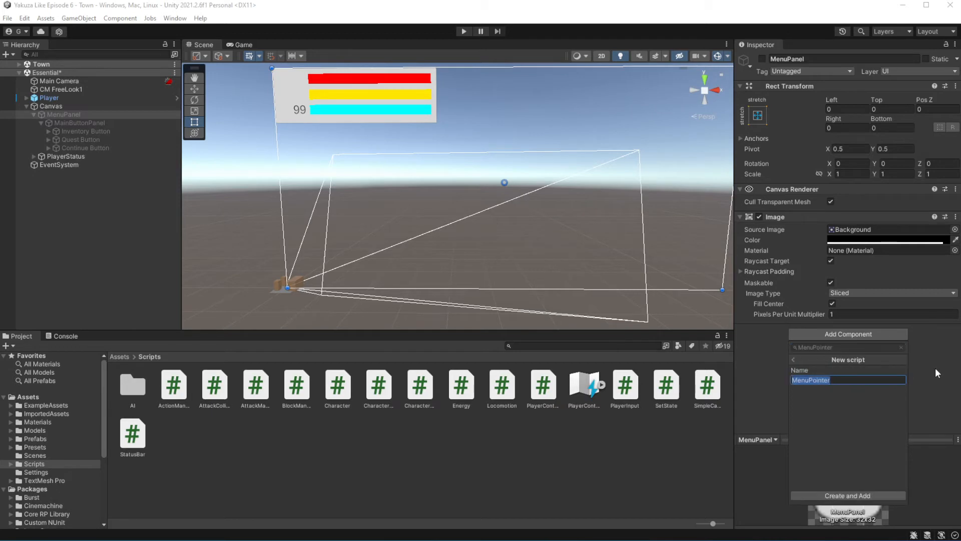
pyautogui.press('Return')
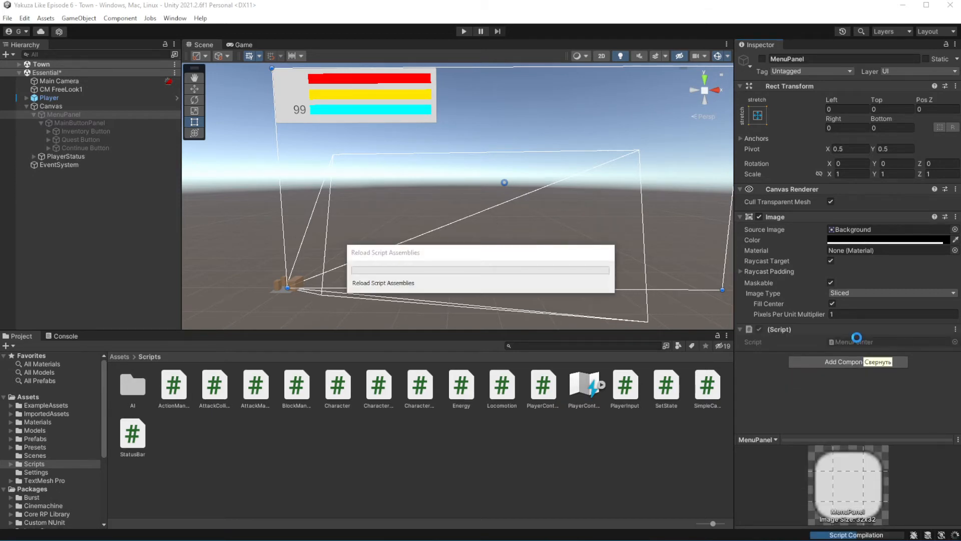
# Open the MenuPointer script in Visual Studio, delete the default Start and Update methods with their comments, and save it
pyautogui.doubleClick(852, 341)
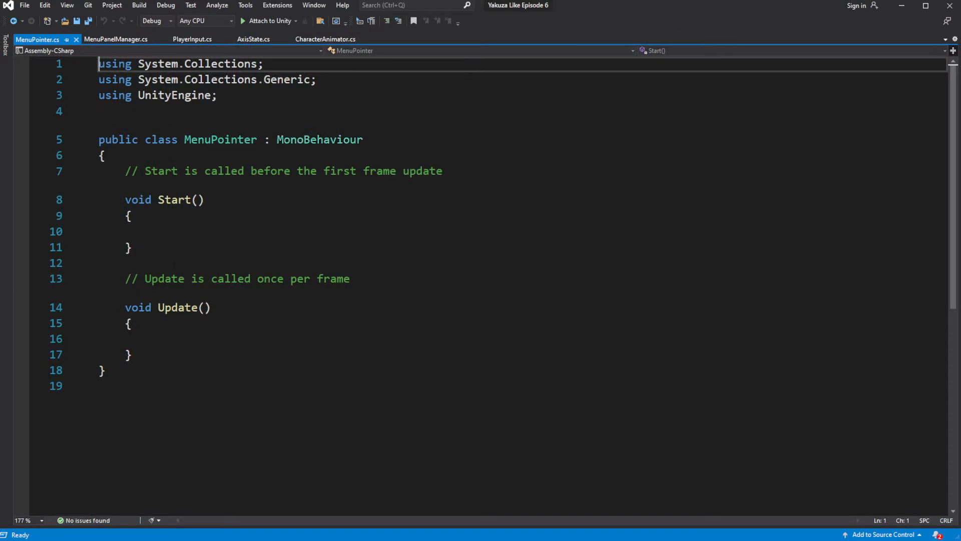
pyautogui.moveTo(133, 354); pyautogui.dragTo(126, 170)
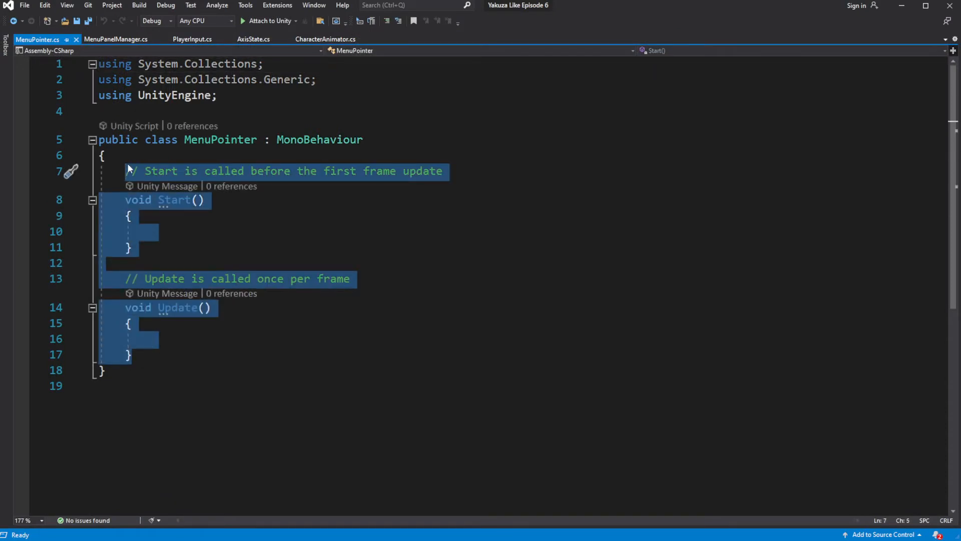
pyautogui.press('Delete')
pyautogui.hotkey('ctrl', 's')
pyautogui.hotkey('alt', 'Tab')
pyautogui.hotkey('alt', 'Tab')
pyautogui.write('Cursor.lockState = CursorLockMode.Locked;         Cursor.visible = false;')
pyautogui.hotkey('ctrl', 'z')
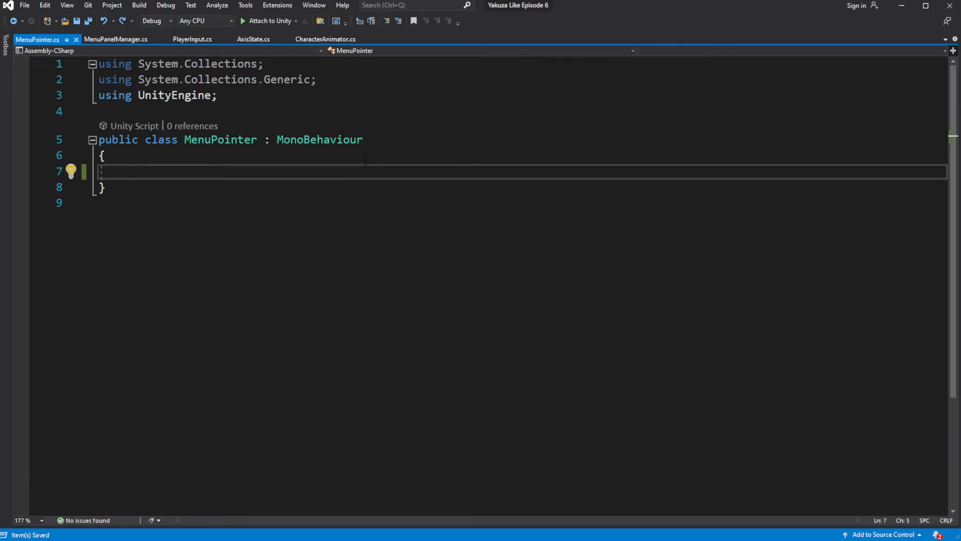
# Add an OnEnable method to MenuPointer, paste the copied Cursor.lockState and Cursor.visible lines into it, and save the script
pyautogui.write('void ')
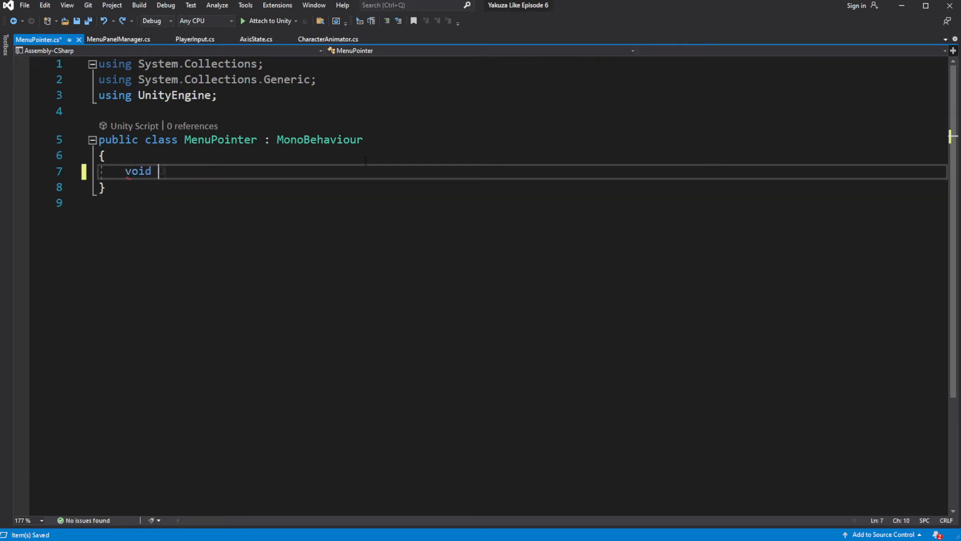
pyautogui.write('OnEna')
pyautogui.press('Tab')
pyautogui.write('Cursor.lockState = CursorLockMode.Locked; Cursor.visible = false;')
pyautogui.hotkey('ctrl', 's')
pyautogui.press('Down')
pyautogui.press('Return')
pyautogui.press('Return')
pyautogui.write('void')
pyautogui.press('Escape')
pyautogui.hotkey('ctrl', 'z')
pyautogui.hotkey('ctrl', 'z')
pyautogui.hotkey('ctrl', 'z')
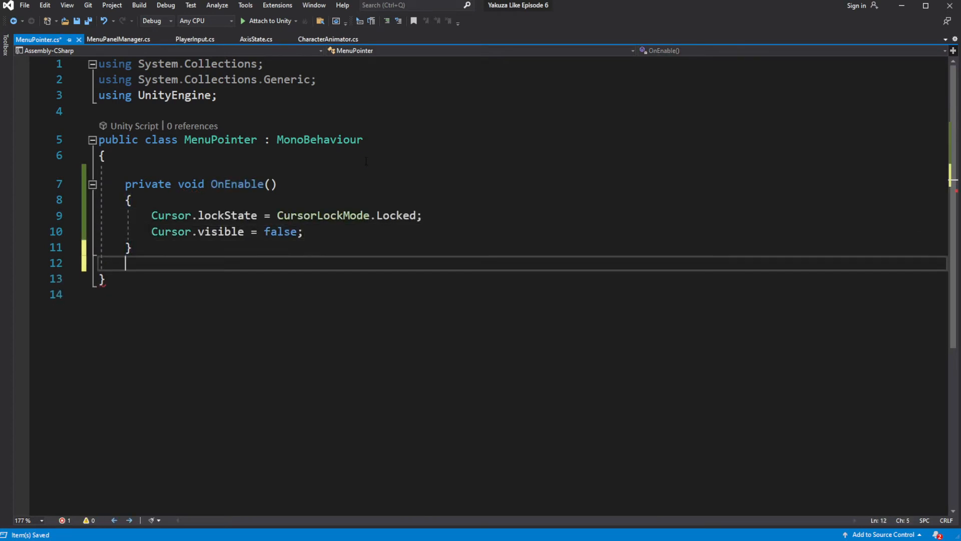
# In OnEnable, set Cursor.lockState to CursorLockMode.None and Cursor.visible to true, and save the script
pyautogui.doubleClick(398, 215)
pyautogui.press('BackSpace')
pyautogui.press('BackSpace')
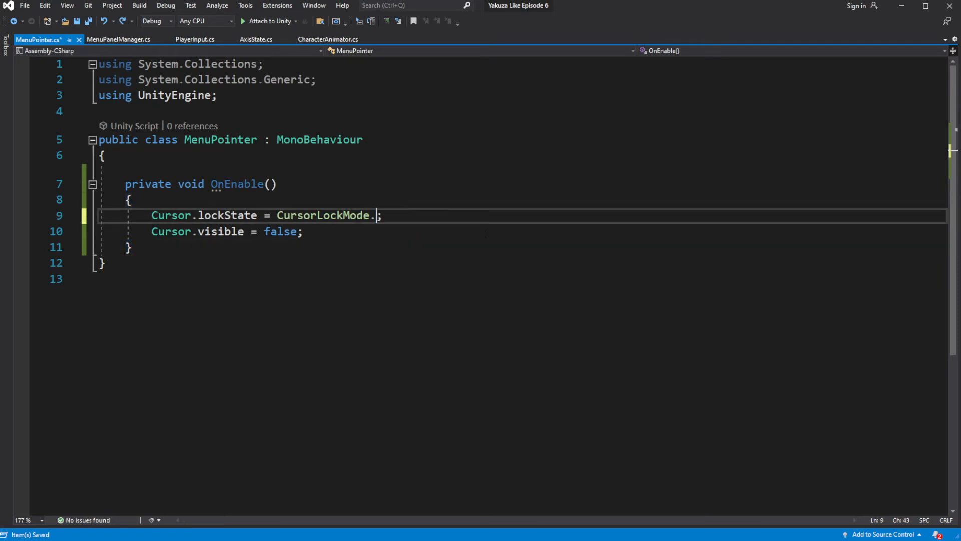
pyautogui.write('.')
pyautogui.press('Down')
pyautogui.press('Down')
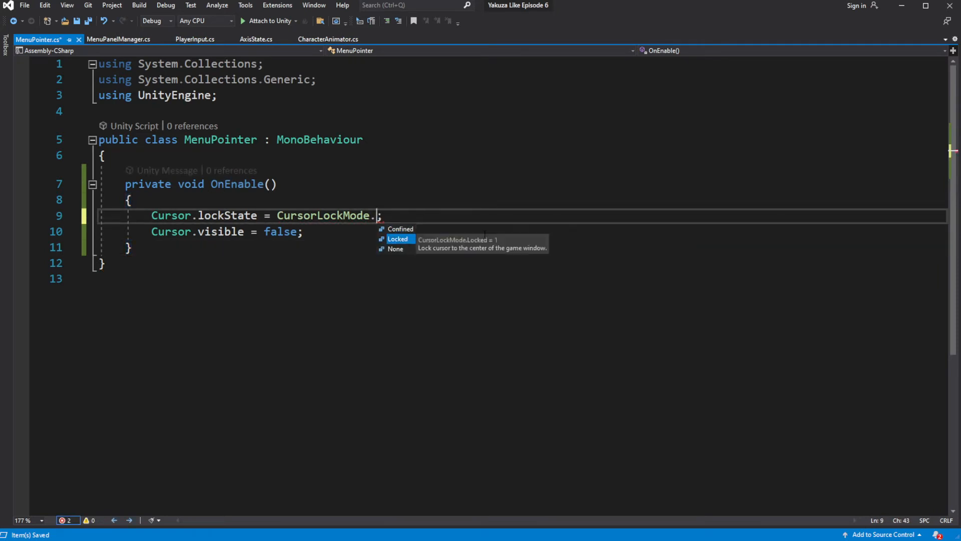
pyautogui.press('Tab')
pyautogui.press('Down')
pyautogui.press('BackSpace')
pyautogui.press('BackSpace')
pyautogui.write('true')
pyautogui.hotkey('ctrl', 's')
# Add an OnDisable method that sets Cursor.lockState to CursorLockMode.Locked and Cursor.visible to false, and save the script
pyautogui.press('Down')
pyautogui.press('Return')
pyautogui.press('Return')
pyautogui.write('void ondis')
pyautogui.press('Tab')
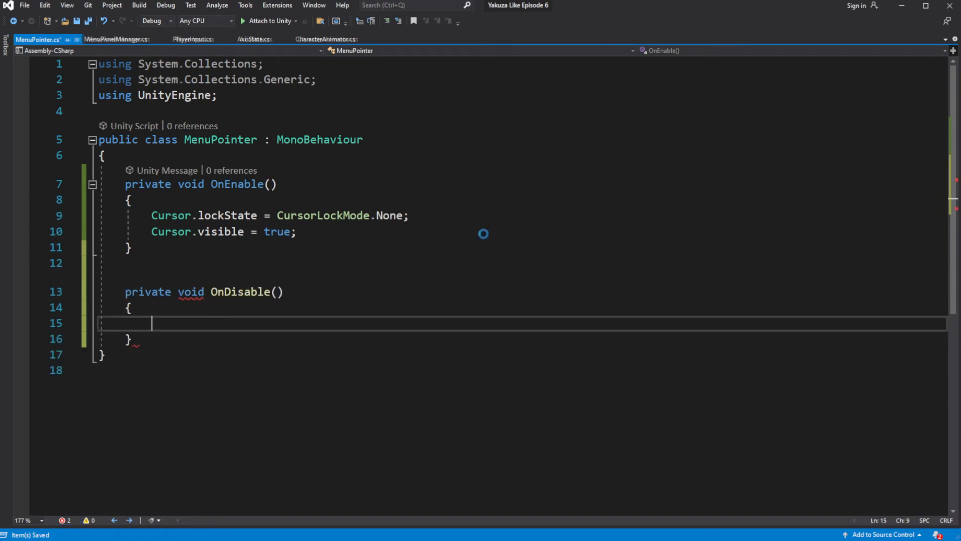
pyautogui.write('Cursor.lockState = CursorLockMode.Locked; Cursor.visible = false;')
pyautogui.hotkey('ctrl', 's')
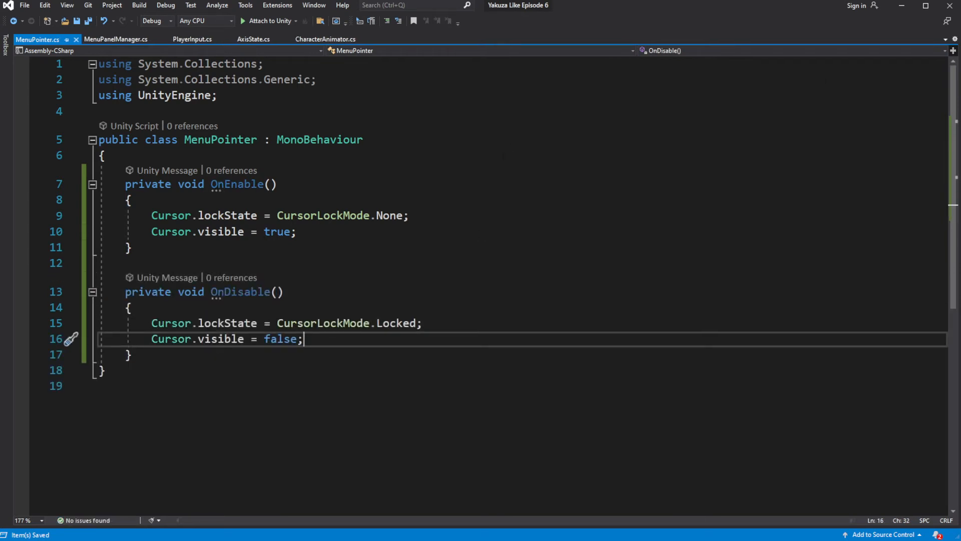
# Switch to Unity and test in Play mode closing the menu with Continue and toggling it open and closed repeatedly
pyautogui.click(903, 7)
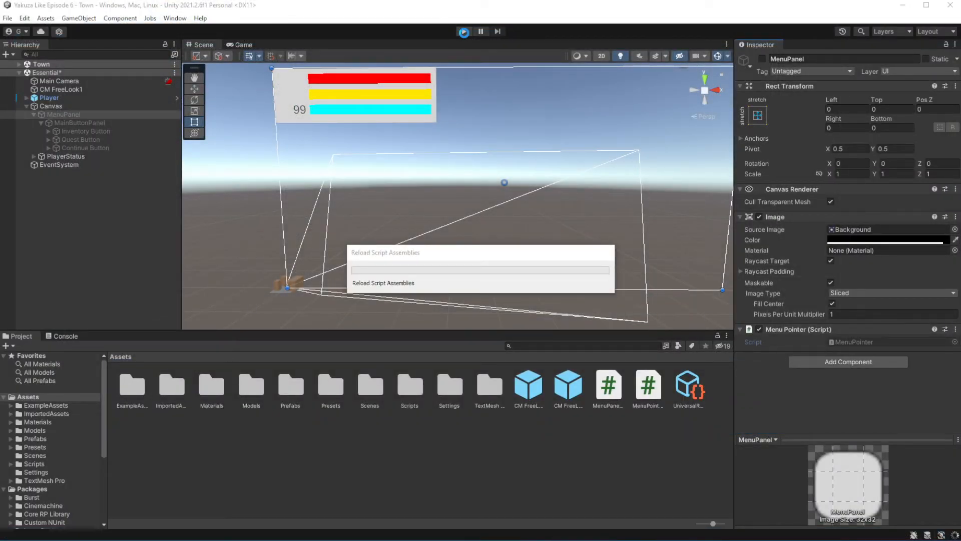
pyautogui.click(464, 32)
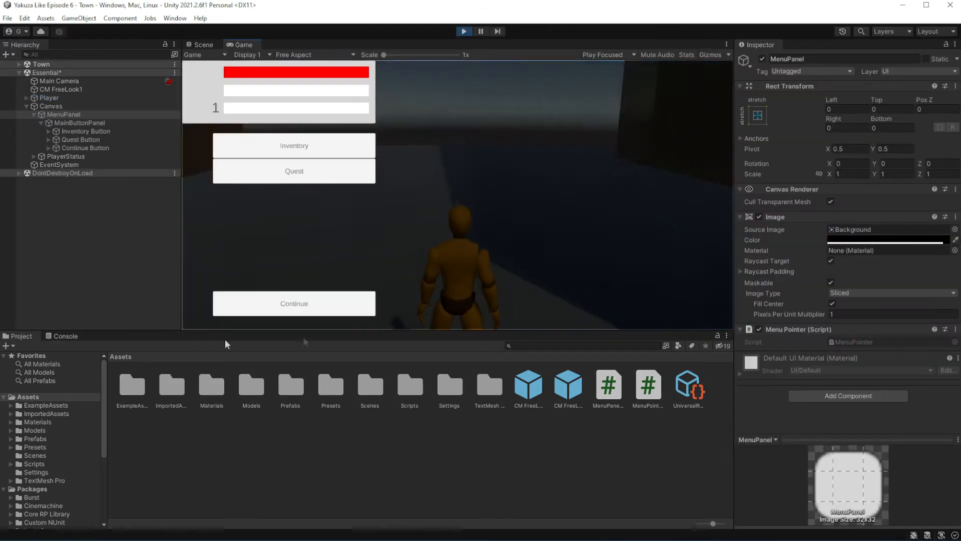
pyautogui.click(351, 302)
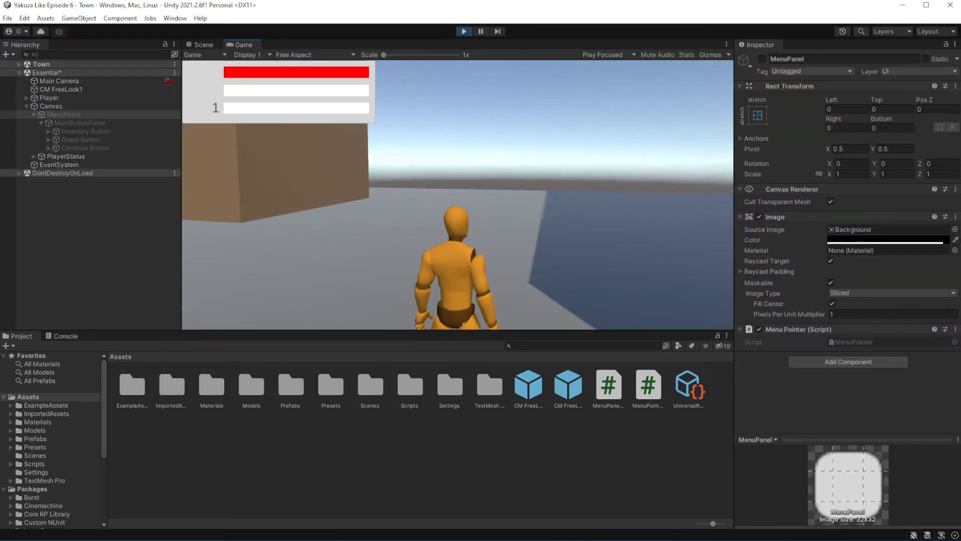
pyautogui.press('Escape')
pyautogui.press('Escape')
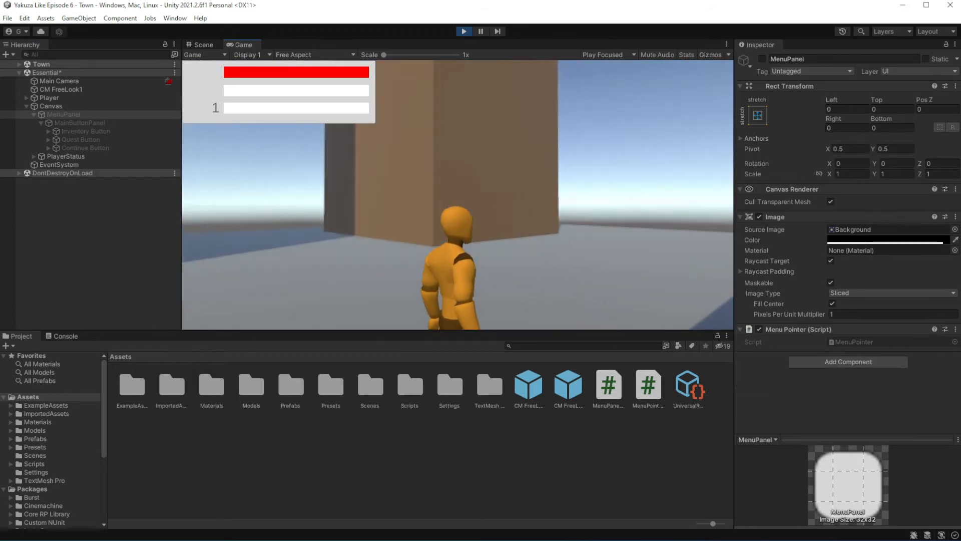
pyautogui.press('Escape')
pyautogui.press('Escape')
pyautogui.press('Escape')
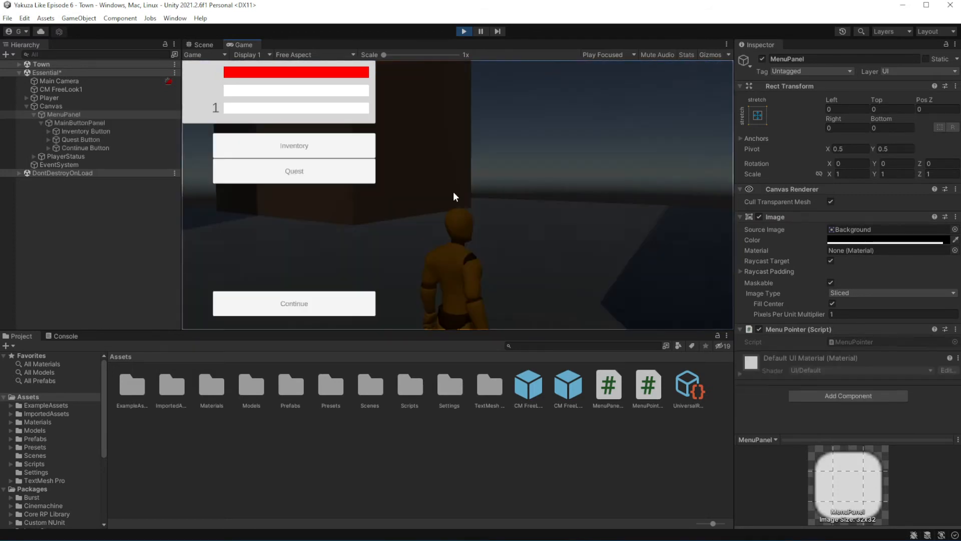
pyautogui.press('Escape')
pyautogui.press('Escape')
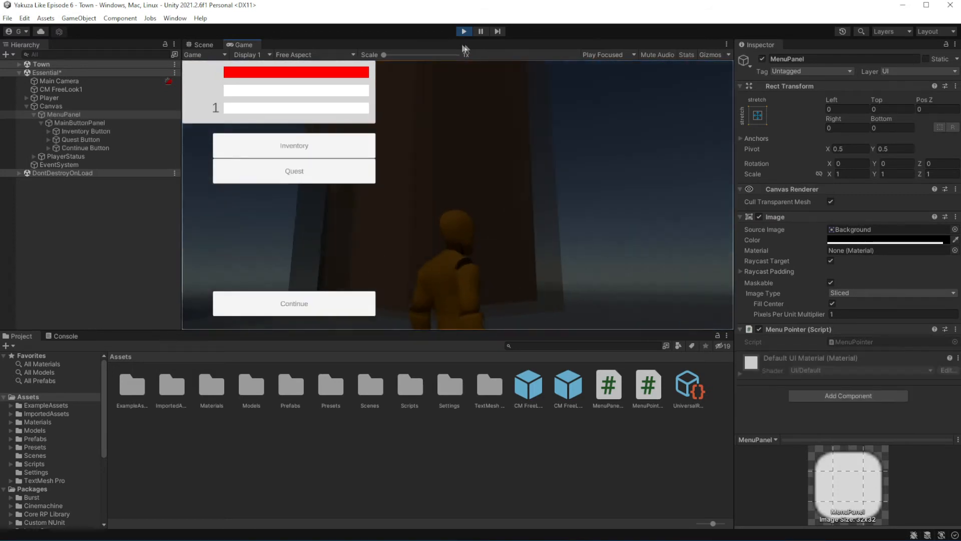
# Stop Play mode and activate the MenuPanel object in the scene
pyautogui.click(464, 31)
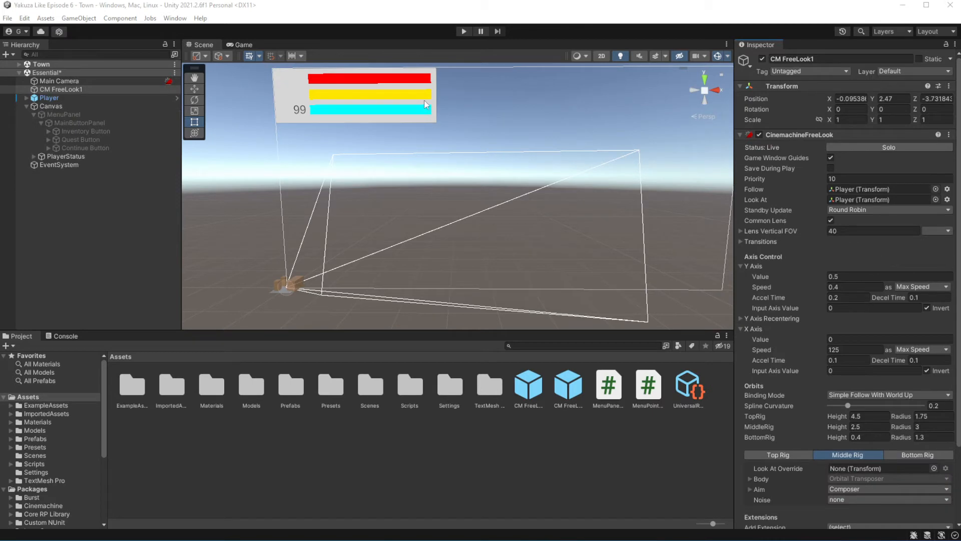
pyautogui.click(79, 115)
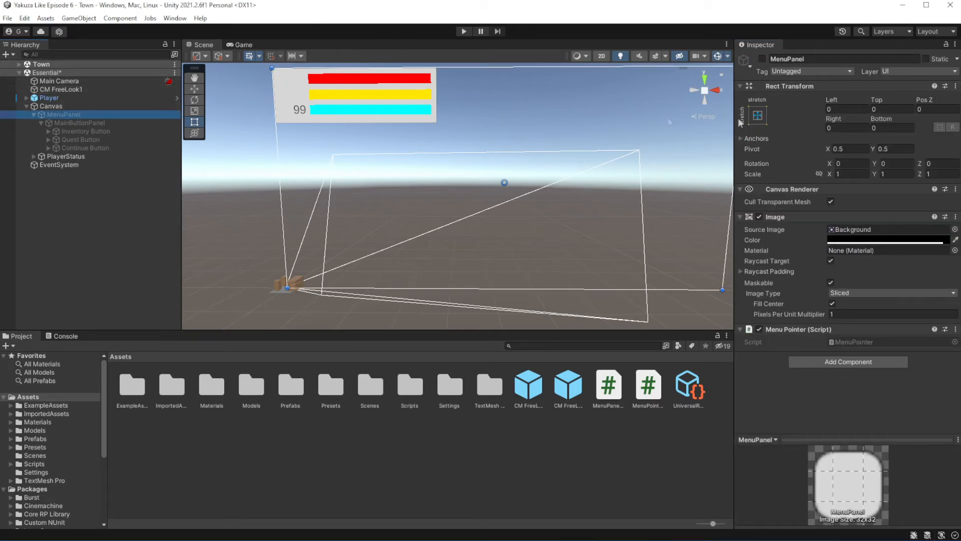
pyautogui.click(762, 59)
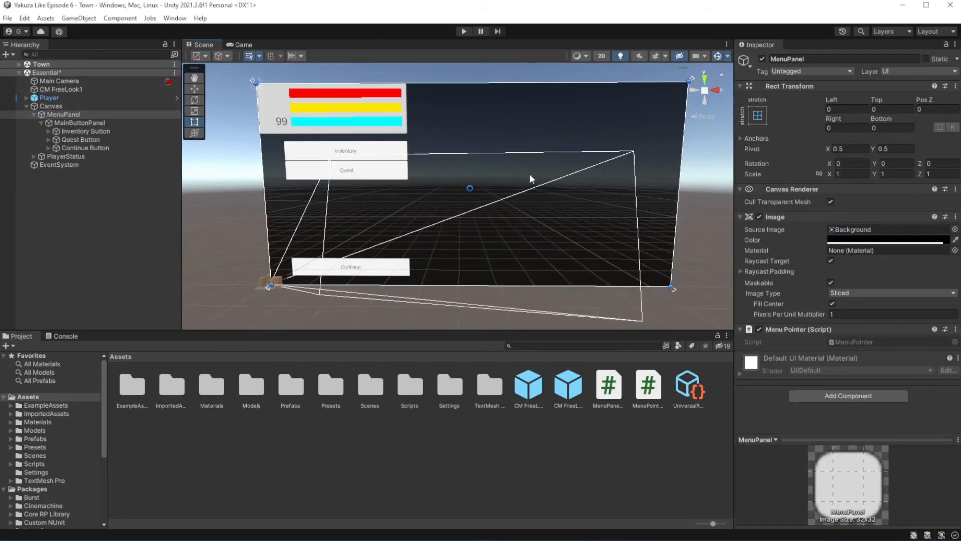
# Add a new UI Panel as a child of MenuPanel and place it above MainButtonPanel in the hierarchy
pyautogui.click(79, 122)
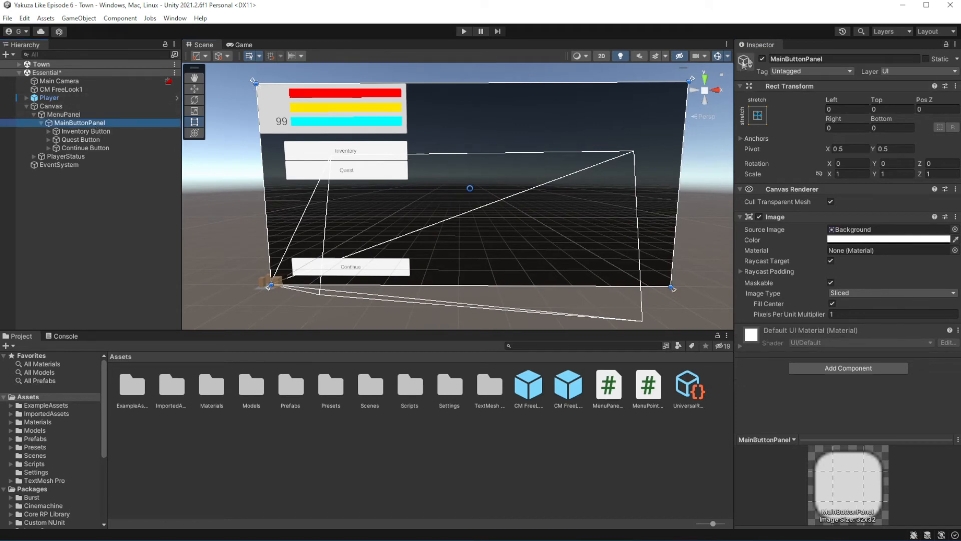
pyautogui.rightClick(89, 116)
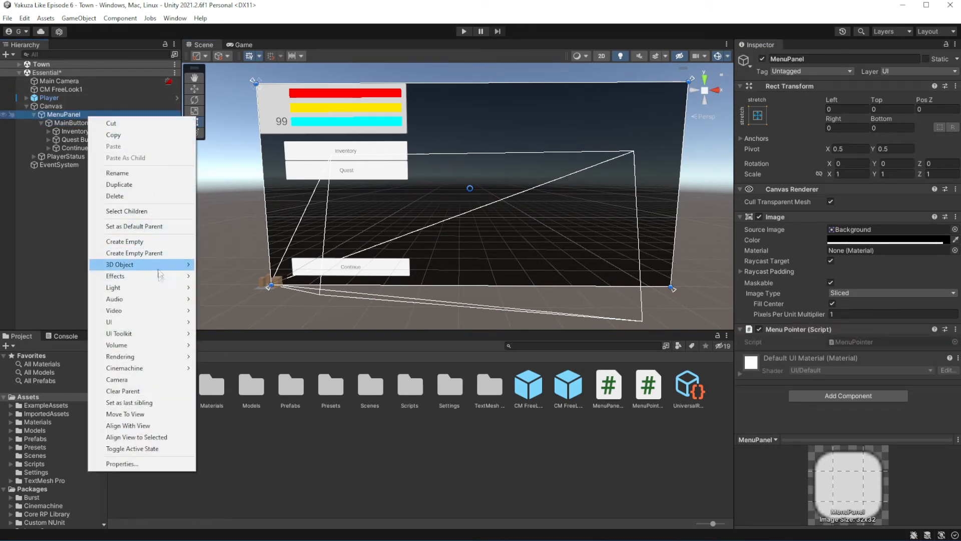
pyautogui.moveTo(158, 323)
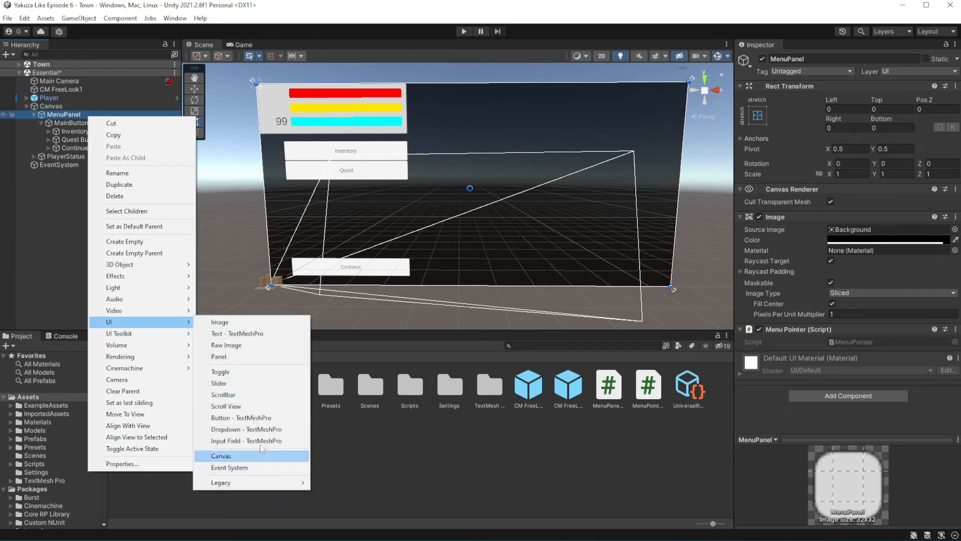
pyautogui.click(249, 357)
pyautogui.moveTo(74, 156); pyautogui.dragTo(78, 127)
# Copy the Image color of MainButtonPanel and paste it onto the new Panel's Image color
pyautogui.click(121, 130)
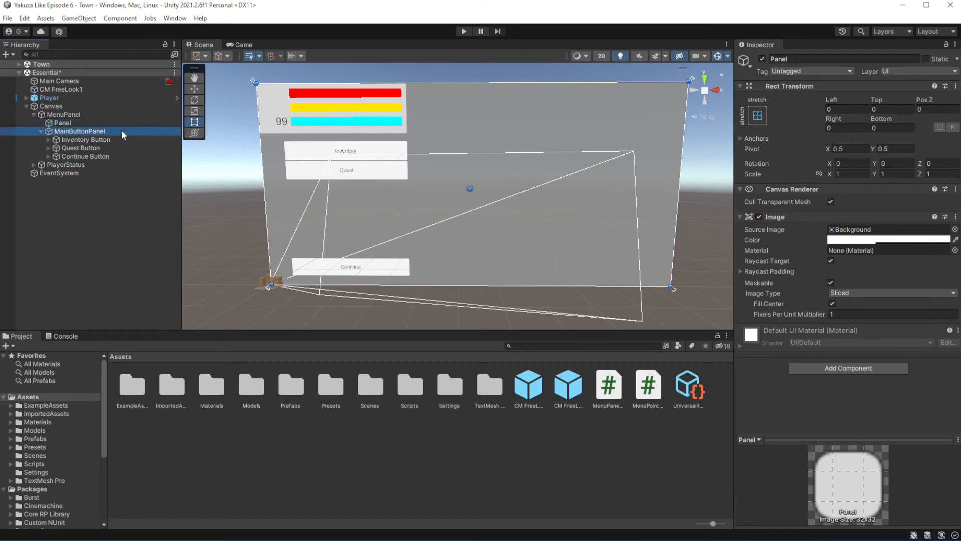
pyautogui.click(910, 240)
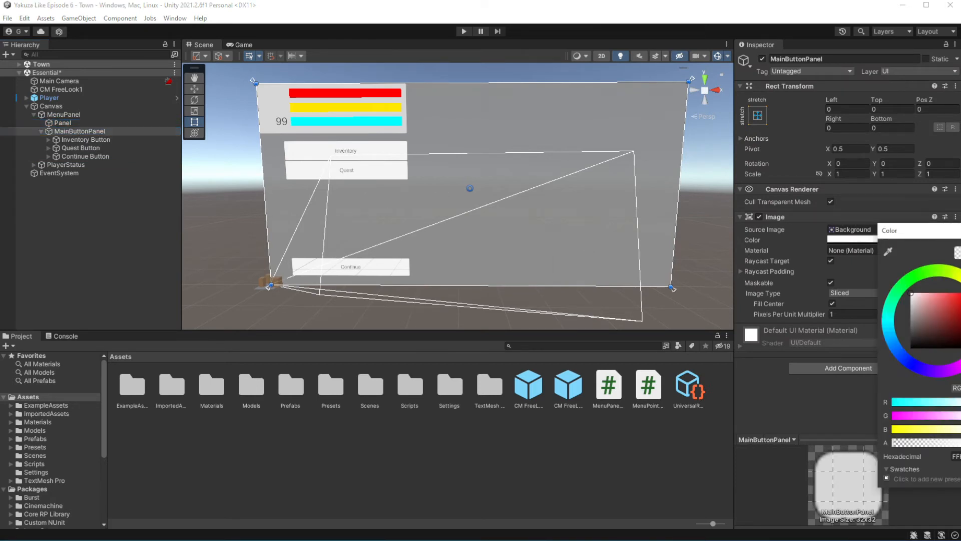
pyautogui.click(960, 231)
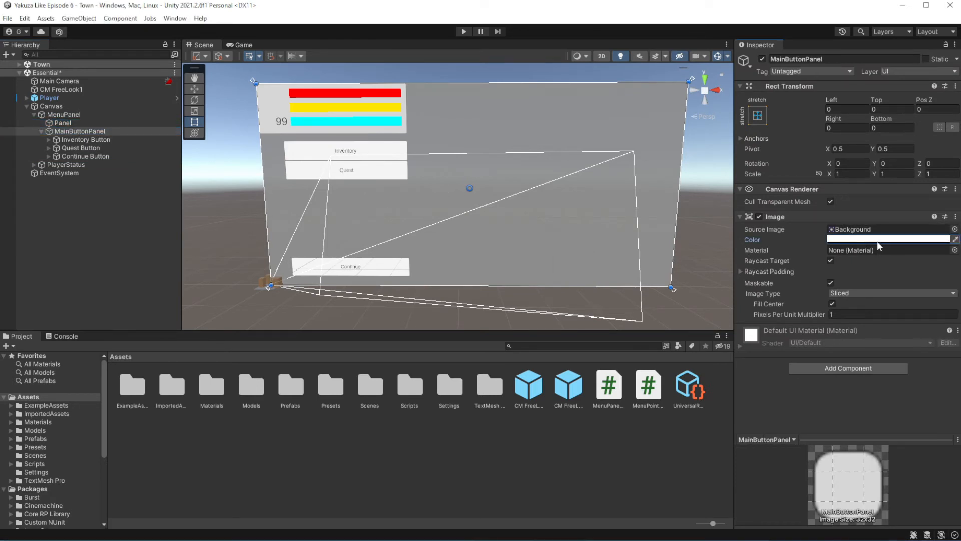
pyautogui.rightClick(878, 240)
pyautogui.click(899, 247)
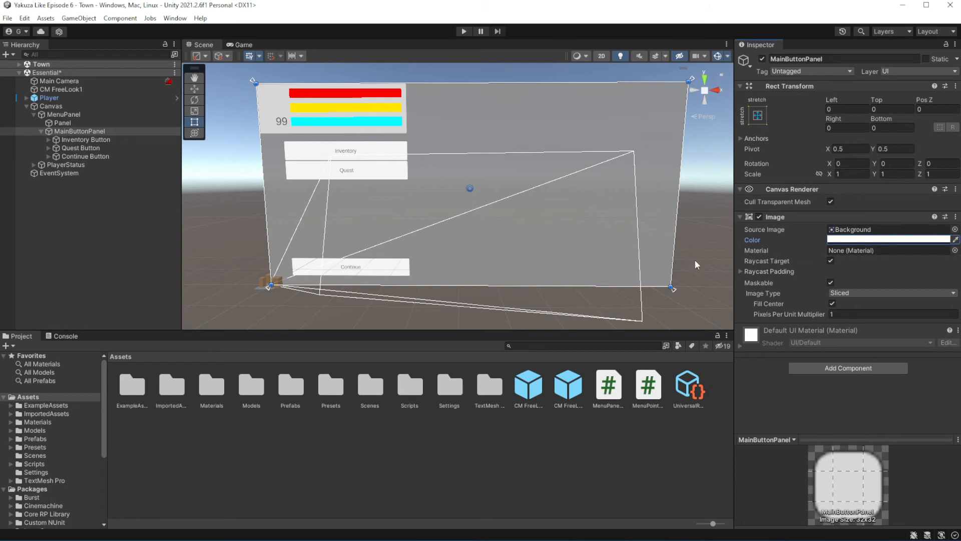
pyautogui.click(78, 124)
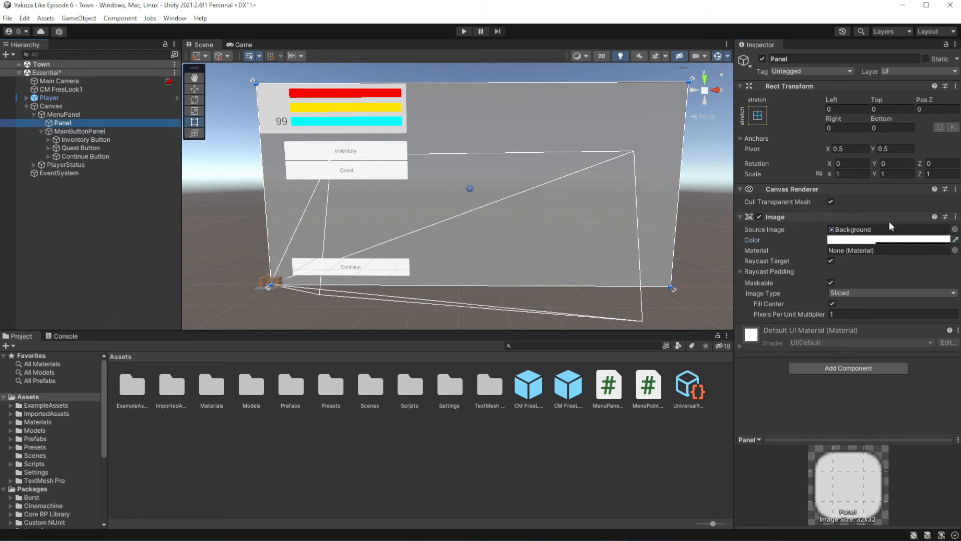
pyautogui.rightClick(899, 239)
pyautogui.click(924, 256)
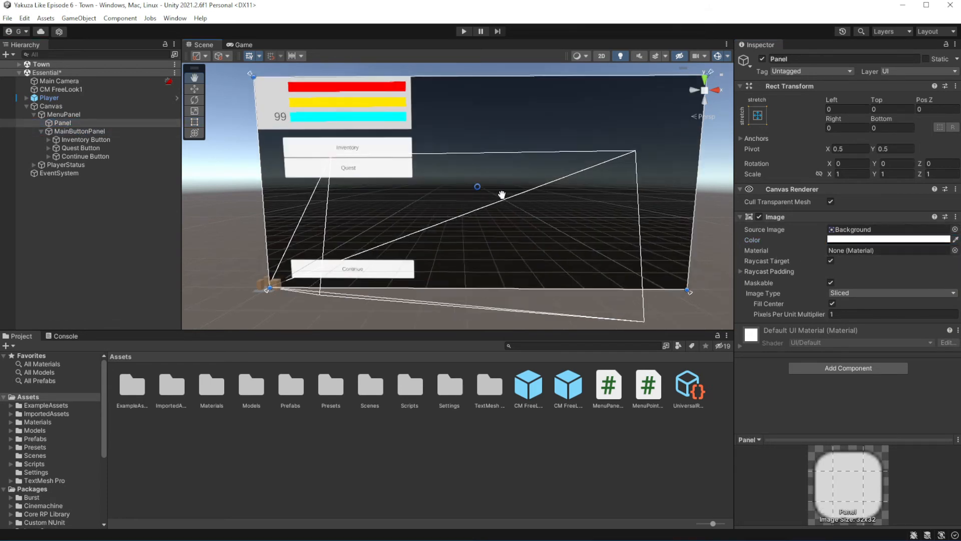
# Duplicate the new Panel and place the copy above MainButtonPanel under MenuPanel
pyautogui.click(63, 123)
pyautogui.click(75, 131)
pyautogui.click(82, 122)
pyautogui.hotkey('ctrl', 'd')
pyautogui.moveTo(74, 164); pyautogui.dragTo(63, 127)
# Rename the original panel Inventory Panel and its duplicate Quest Panel
pyautogui.click(63, 122)
pyautogui.click(73, 122)
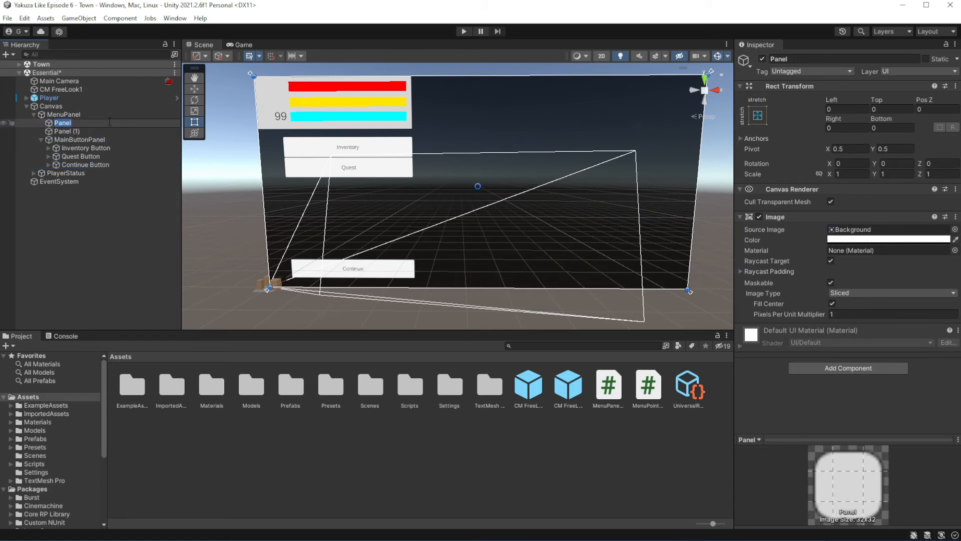
pyautogui.write('Inventory Panel')
pyautogui.press('Return')
pyautogui.click(115, 130)
pyautogui.click(116, 131)
pyautogui.write('Quest Pa')
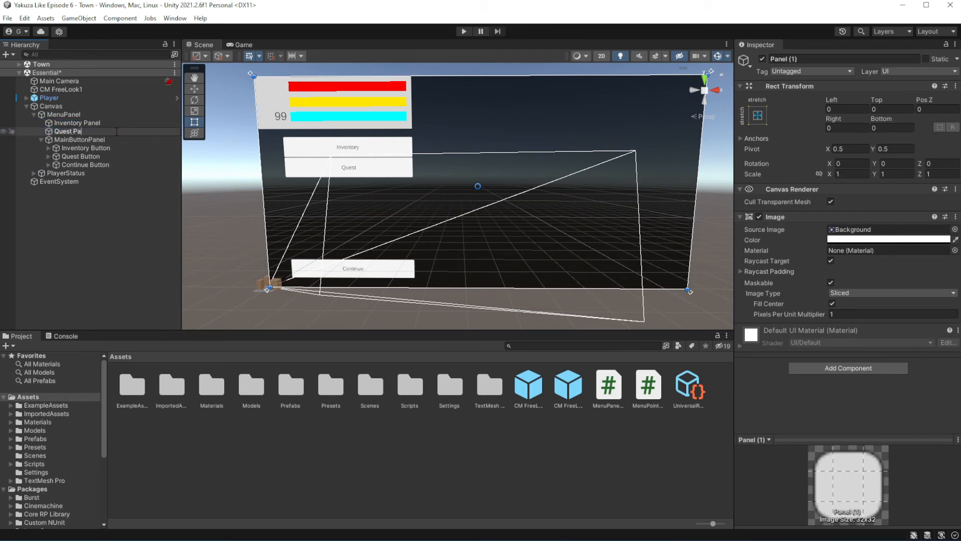
pyautogui.write('nel')
pyautogui.press('Return')
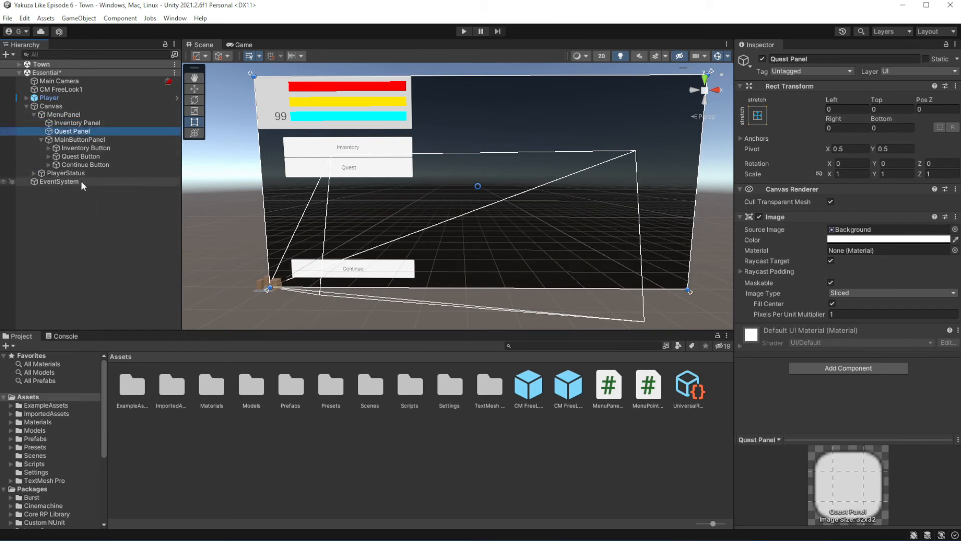
# Deactivate both the Inventory Panel and the Quest Panel
pyautogui.click(107, 139)
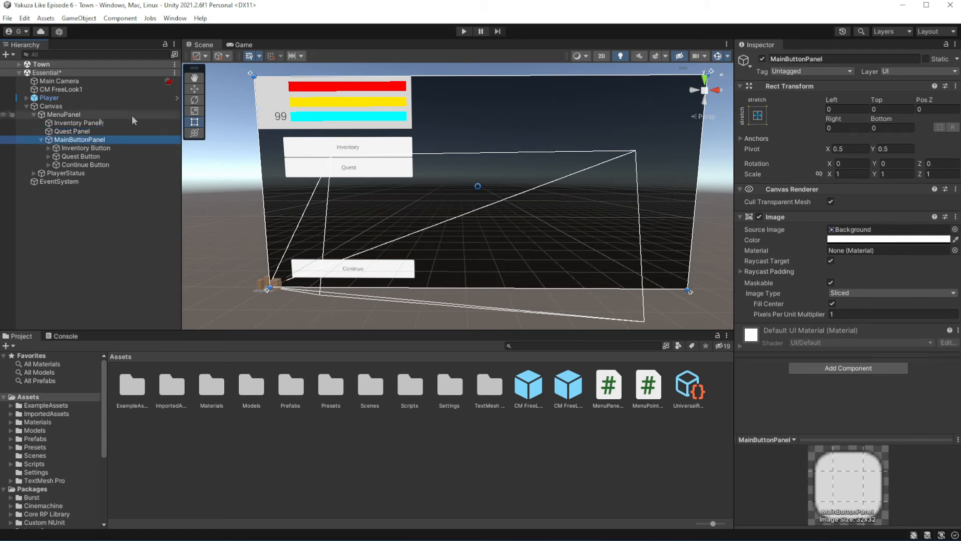
pyautogui.click(93, 132)
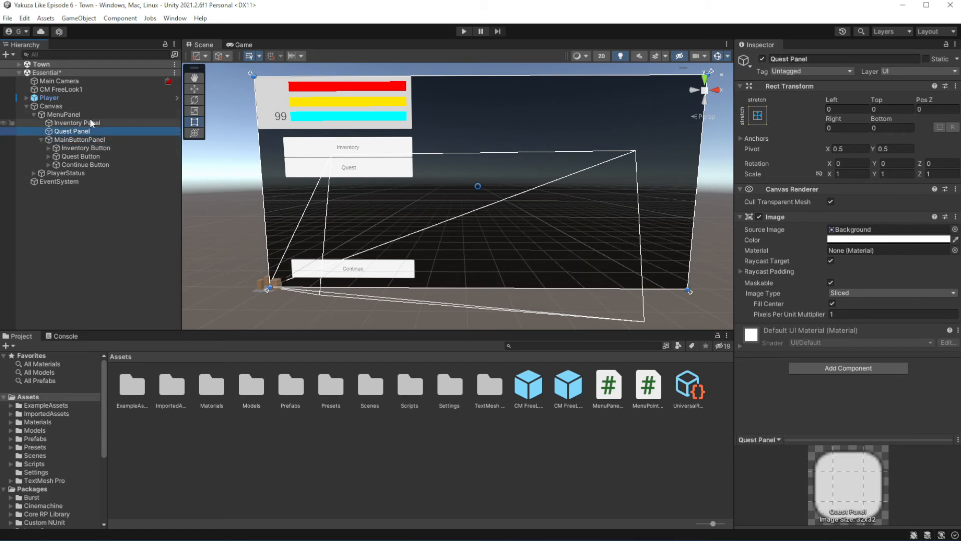
pyautogui.keyDown('ctrl'); pyautogui.click(90, 123); pyautogui.keyUp('ctrl')
pyautogui.click(762, 59)
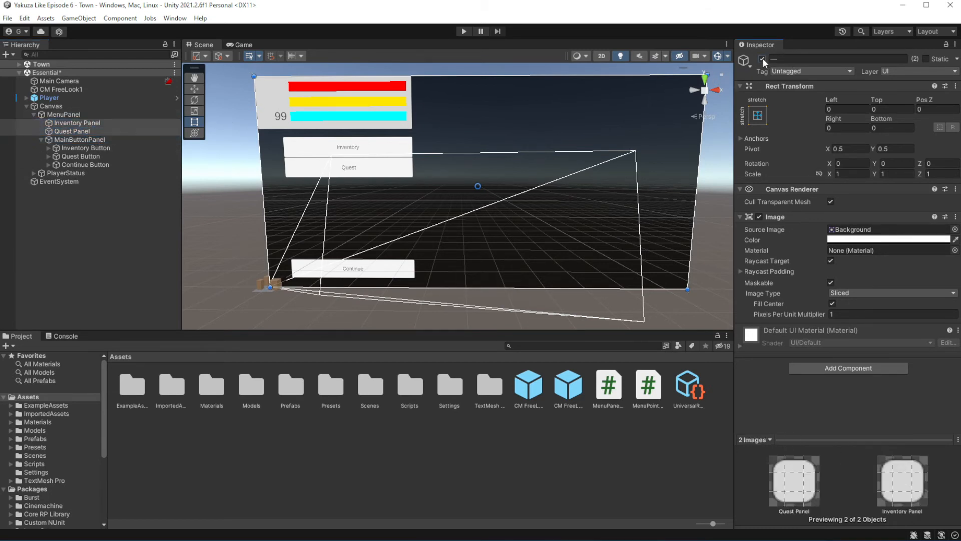
# Add an On Click event to the Inventory Button that calls GameObject.SetActive on MainButtonPanel with the value off
pyautogui.click(95, 140)
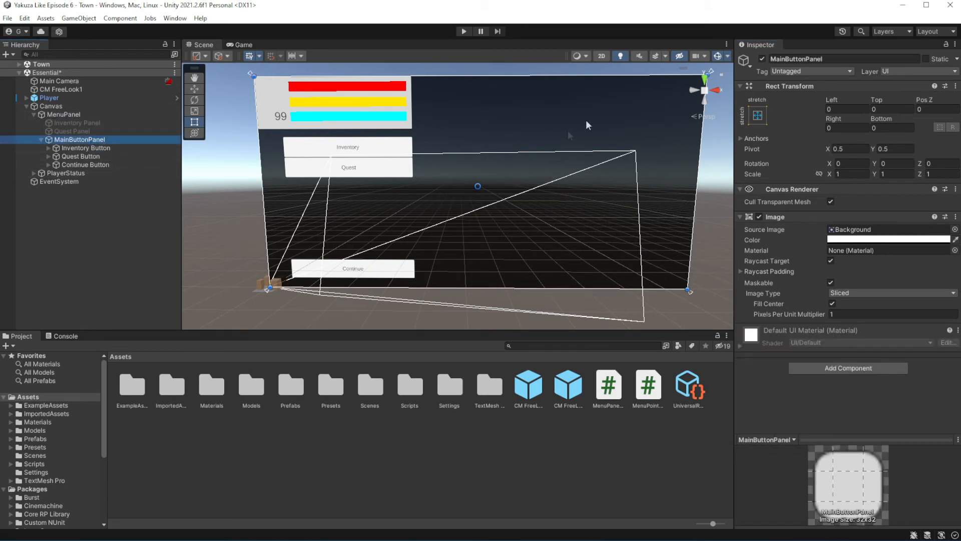
pyautogui.click(79, 123)
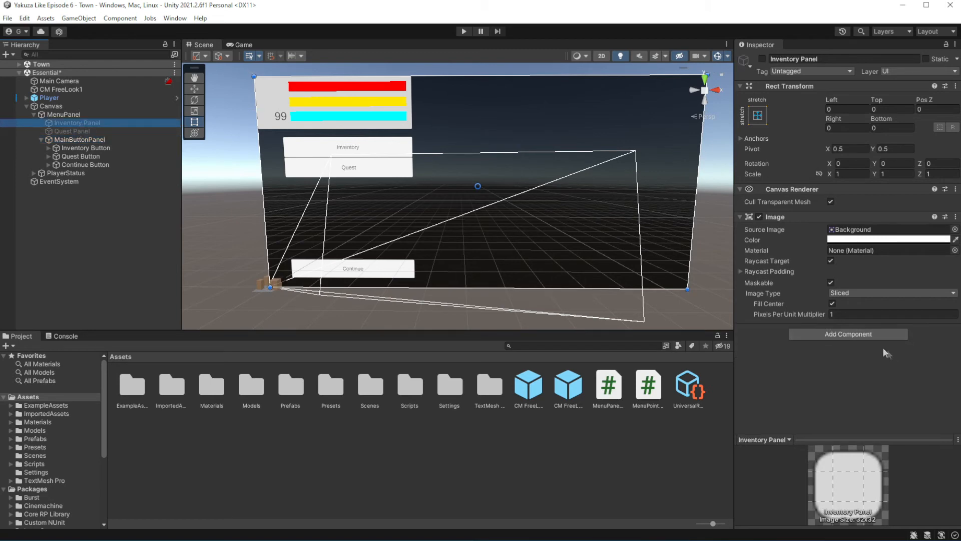
pyautogui.click(84, 148)
pyautogui.scroll(-5, 924, 376)
pyautogui.click(927, 366)
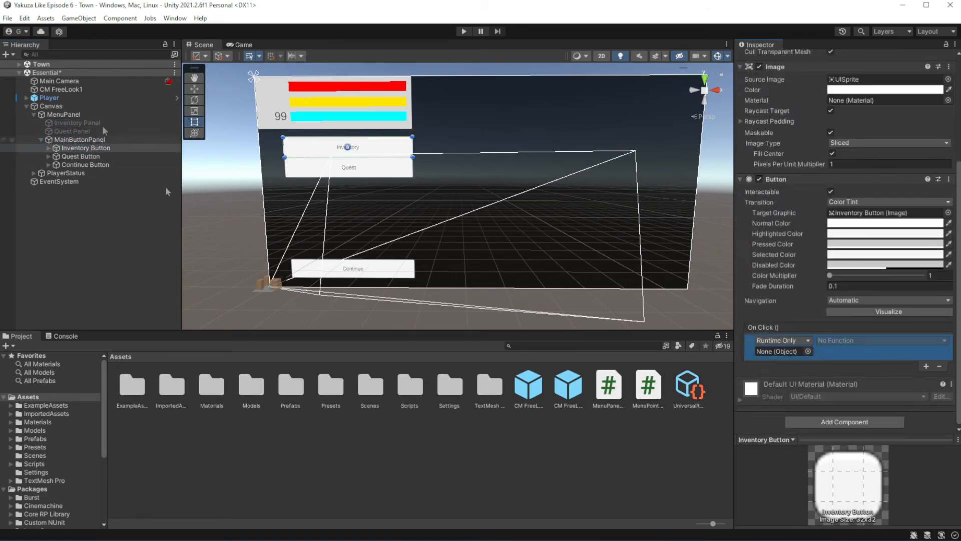
pyautogui.moveTo(79, 140); pyautogui.dragTo(781, 351)
pyautogui.click(839, 340)
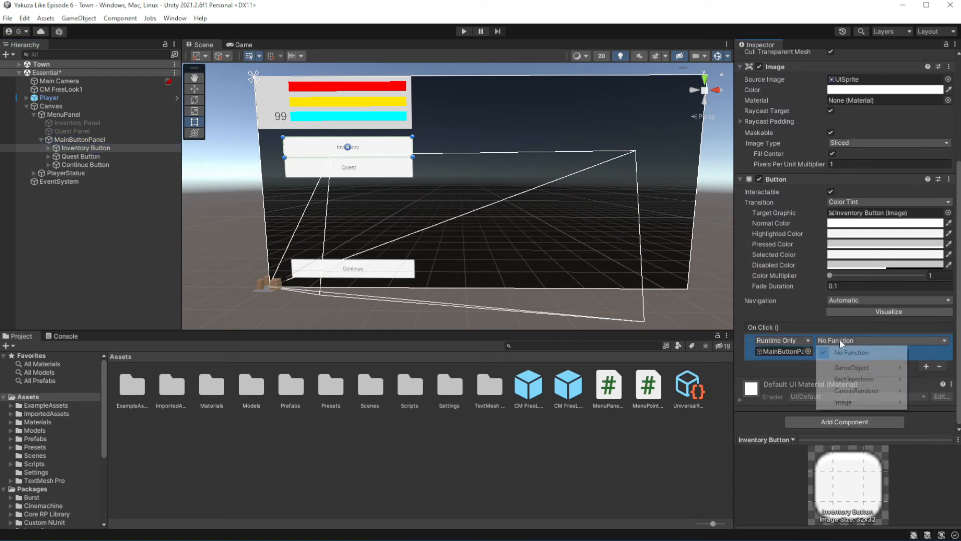
pyautogui.moveTo(864, 370)
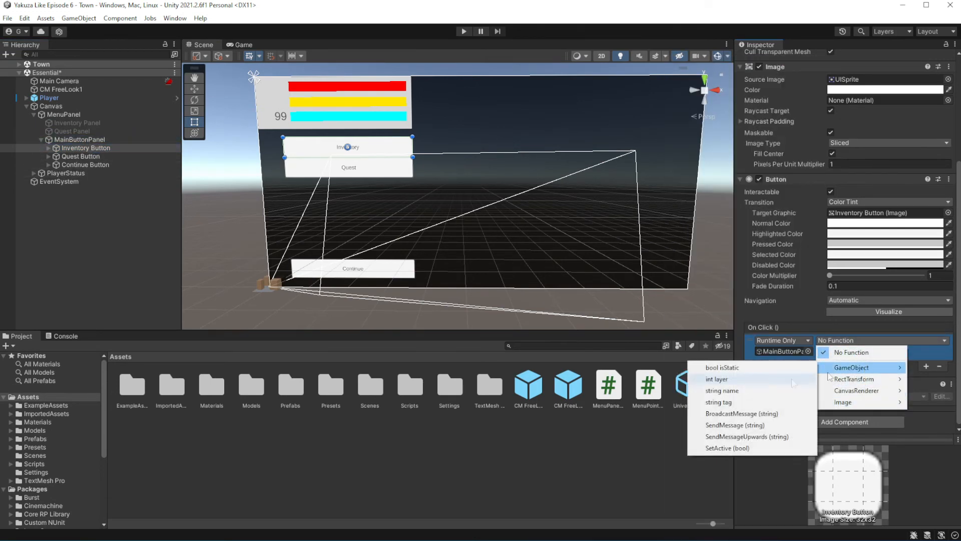
pyautogui.click(727, 448)
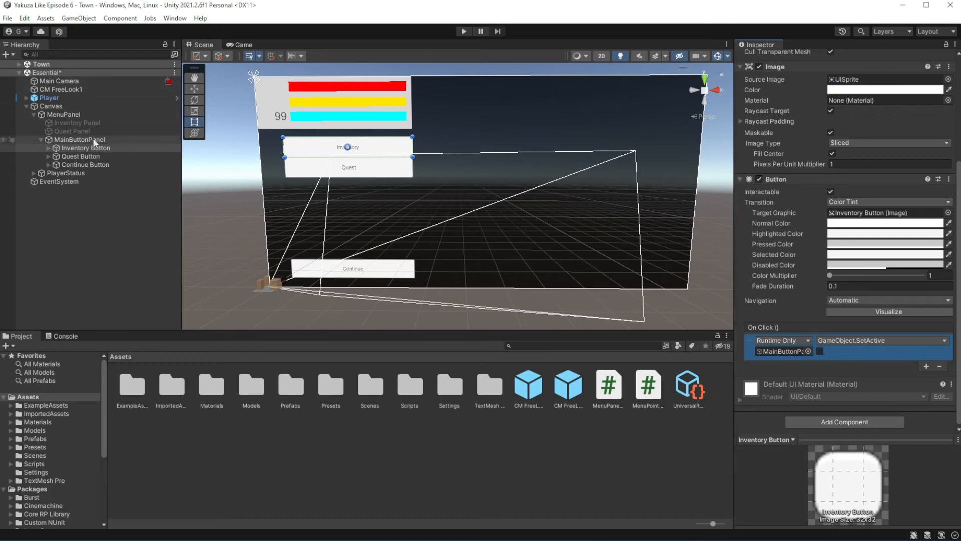
# Add a second On Click event to the Inventory Button that calls GameObject.SetActive on Inventory Panel with the value on
pyautogui.moveTo(77, 122); pyautogui.dragTo(80, 122)
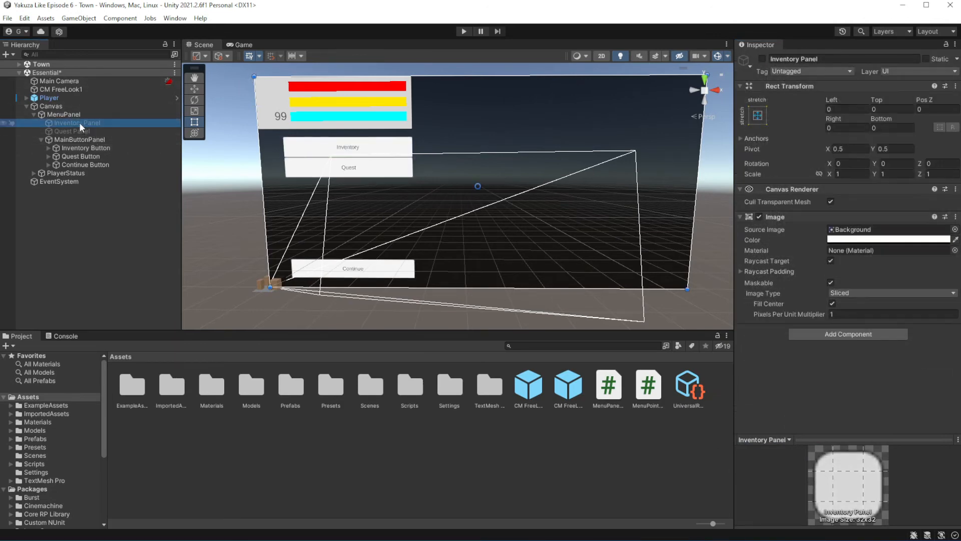
pyautogui.click(84, 148)
pyautogui.scroll(-5, 817, 339)
pyautogui.click(926, 390)
pyautogui.moveTo(74, 121); pyautogui.dragTo(765, 380)
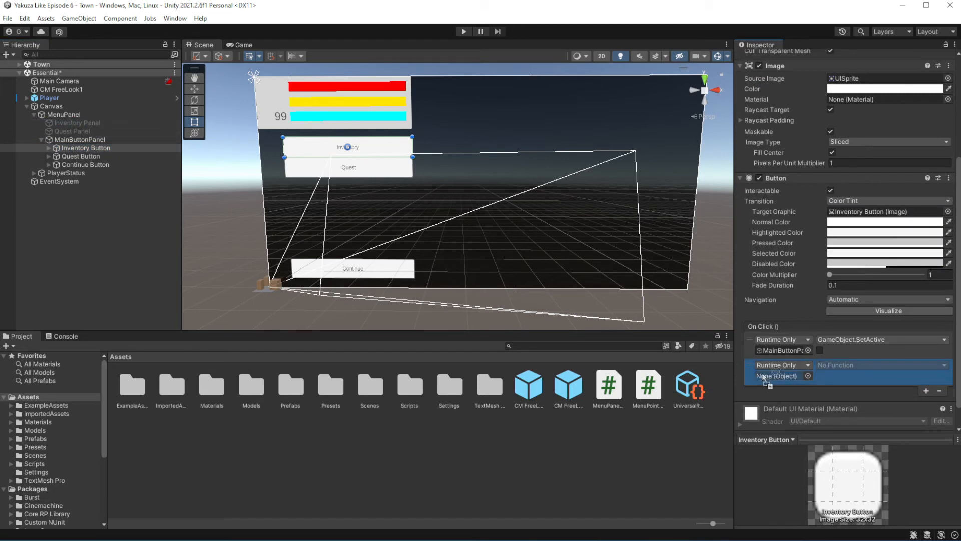
pyautogui.click(852, 366)
pyautogui.moveTo(851, 391)
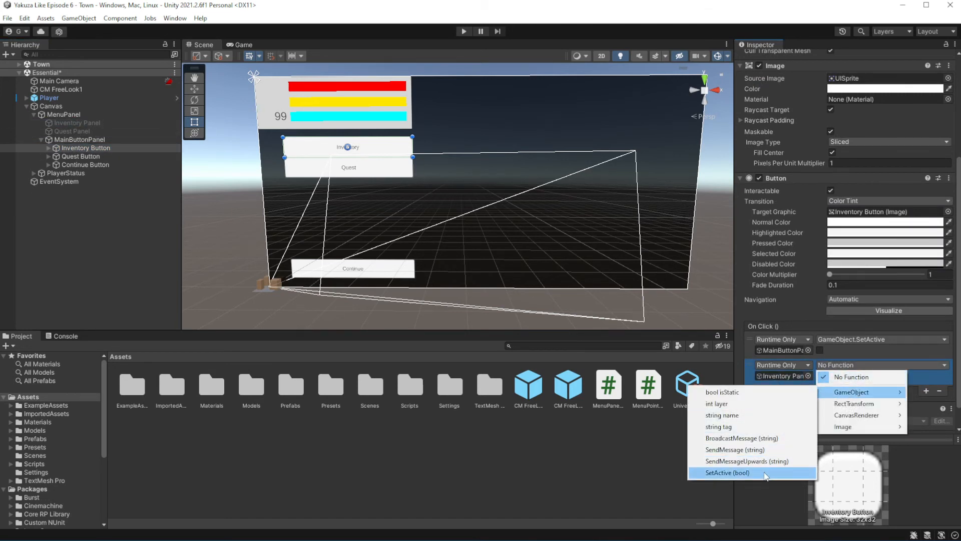
pyautogui.click(726, 472)
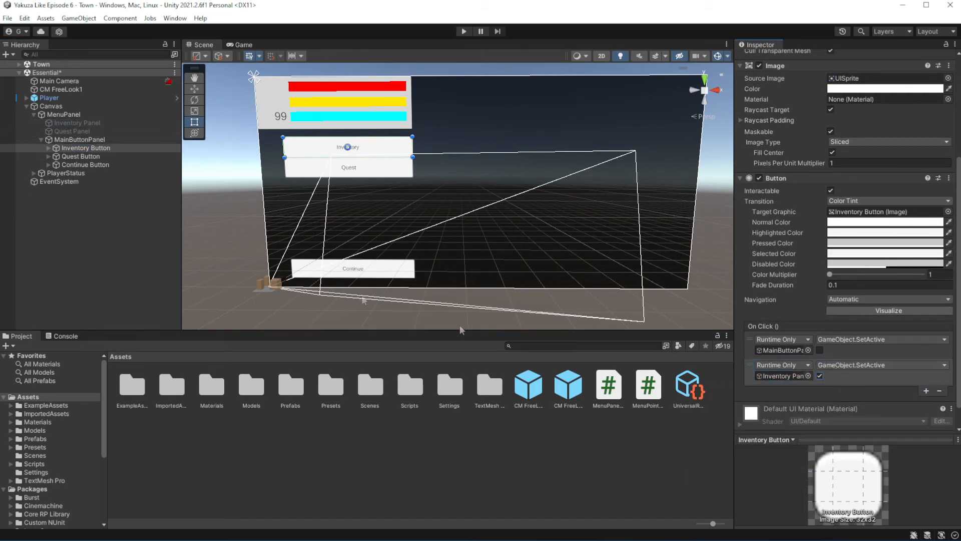
# Add two On Click events to the Quest Button and make the first call GameObject.SetActive on MainButtonPanel with the value off
pyautogui.click(87, 157)
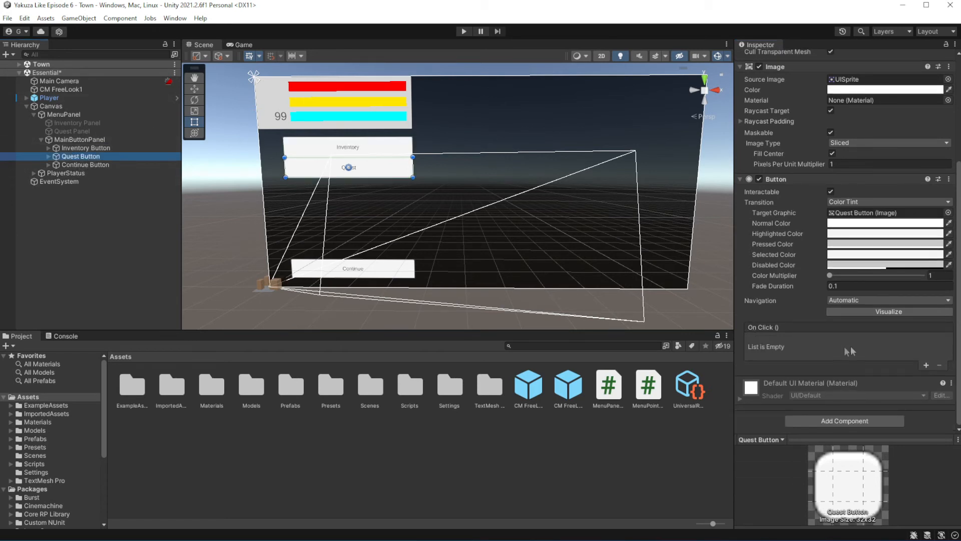
pyautogui.click(925, 366)
pyautogui.click(926, 366)
pyautogui.moveTo(88, 137); pyautogui.dragTo(801, 349)
pyautogui.click(850, 341)
pyautogui.moveTo(861, 368)
pyautogui.click(730, 448)
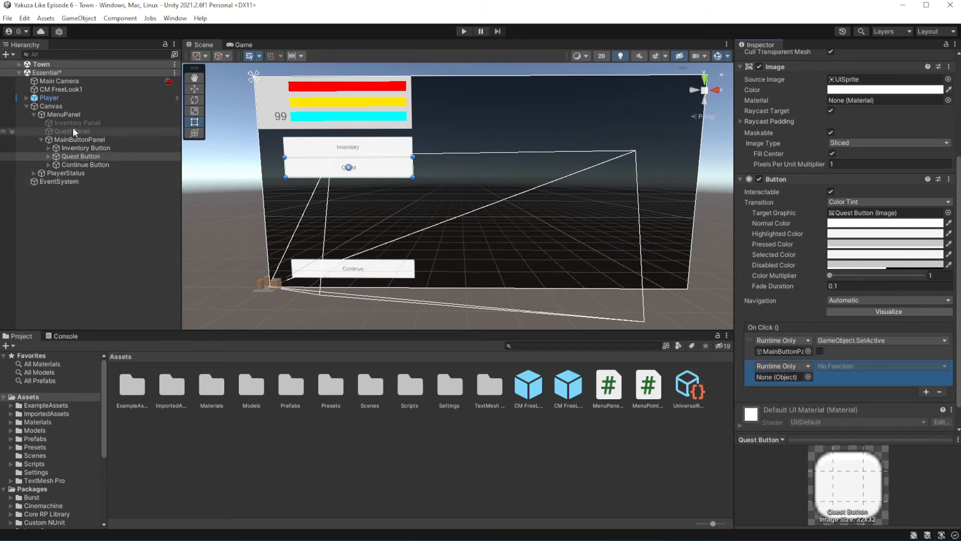
# Make the Quest Button's second On Click event call GameObject.SetActive on Quest Panel with the value on
pyautogui.moveTo(74, 128); pyautogui.dragTo(775, 373)
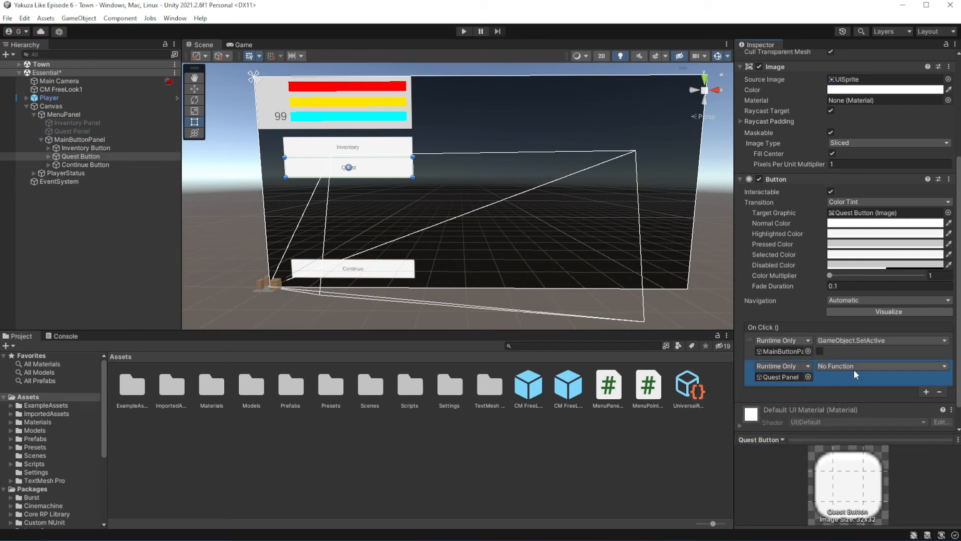
pyautogui.click(856, 374)
pyautogui.moveTo(857, 395)
pyautogui.click(726, 474)
pyautogui.click(819, 377)
# Test the Inventory button in Play mode, toggle the menu repeatedly, and stop playing
pyautogui.click(465, 33)
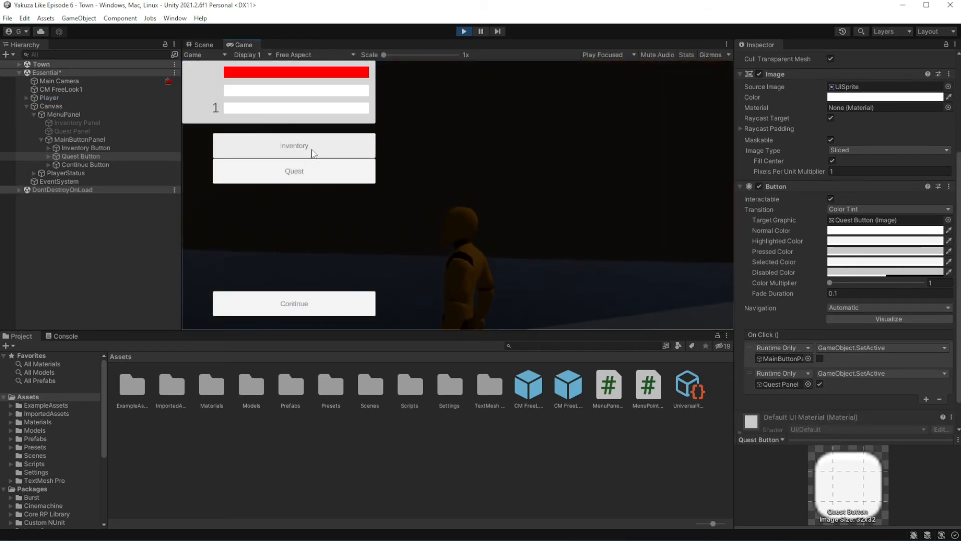
pyautogui.click(313, 153)
pyautogui.press('Escape')
pyautogui.press('Escape')
pyautogui.press('Escape')
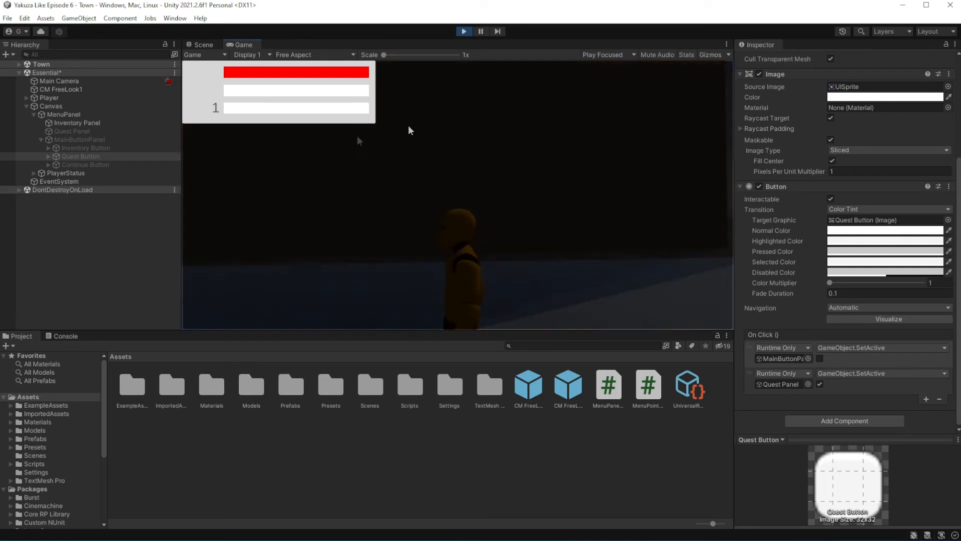
pyautogui.click(464, 31)
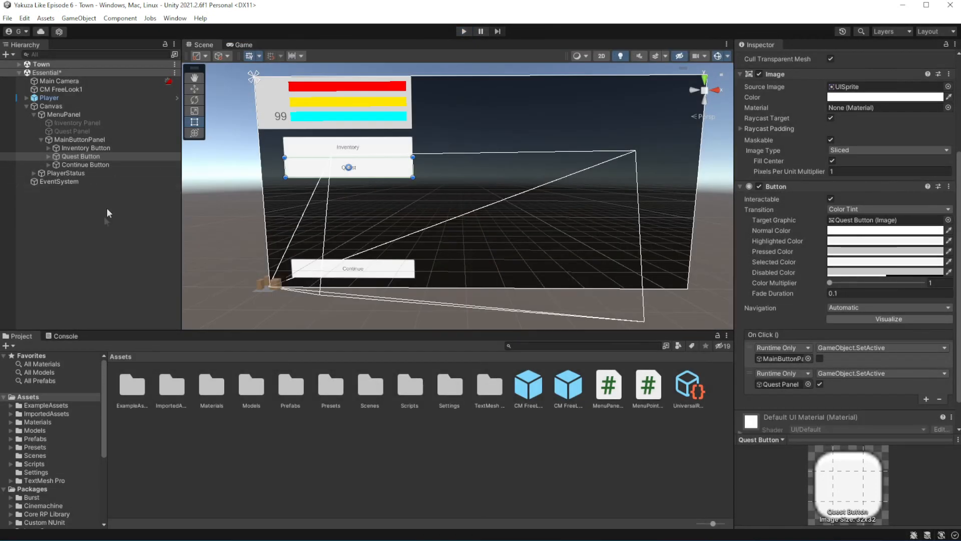
# Duplicate the Continue Button twice and parent one copy under Inventory Panel and the other under Quest Panel
pyautogui.click(113, 123)
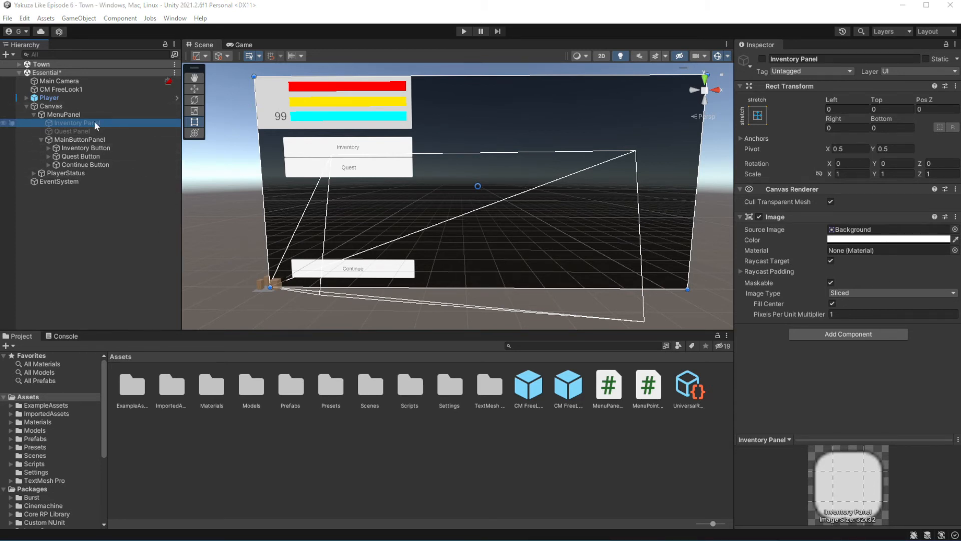
pyautogui.click(97, 164)
pyautogui.hotkey('ctrl', 'd')
pyautogui.moveTo(76, 127); pyautogui.dragTo(76, 124)
pyautogui.click(89, 173)
pyautogui.hotkey('ctrl', 'd')
pyautogui.moveTo(98, 180); pyautogui.dragTo(79, 140)
# Deactivate MainButtonPanel and activate Quest Panel
pyautogui.click(58, 158)
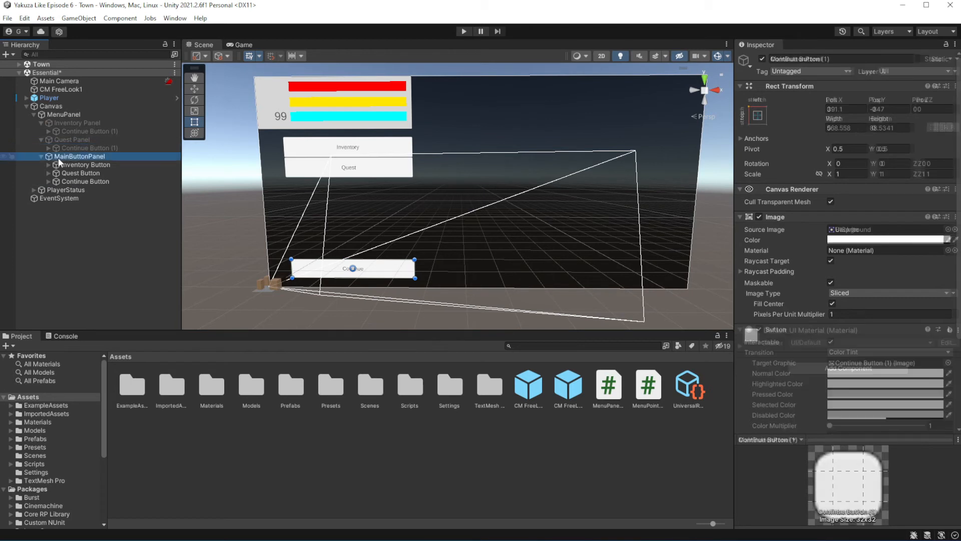
pyautogui.click(762, 59)
pyautogui.click(73, 140)
pyautogui.click(762, 58)
# Make the first On Click event of Quest Panel's Continue Button call GameObject.SetActive on Quest Panel with the value off
pyautogui.click(86, 148)
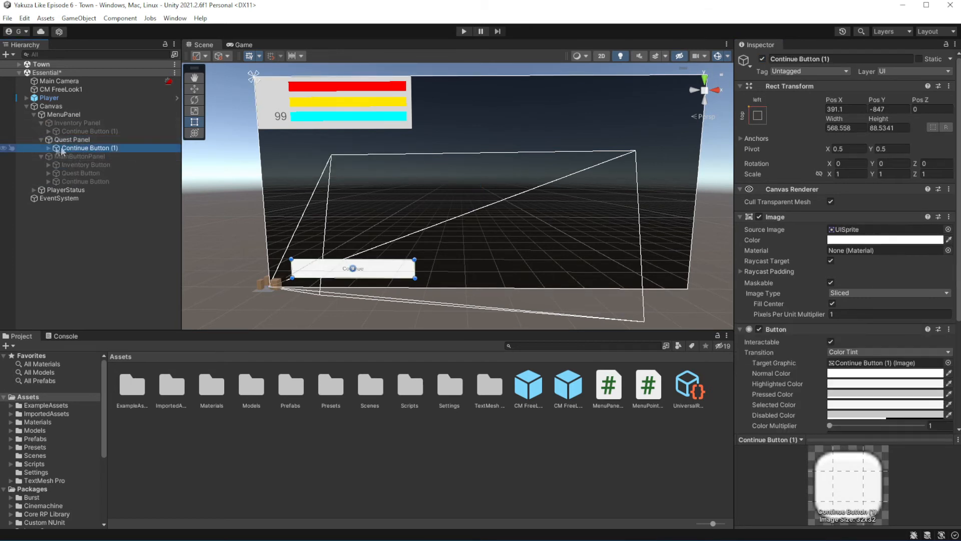
pyautogui.scroll(-5, 788, 369)
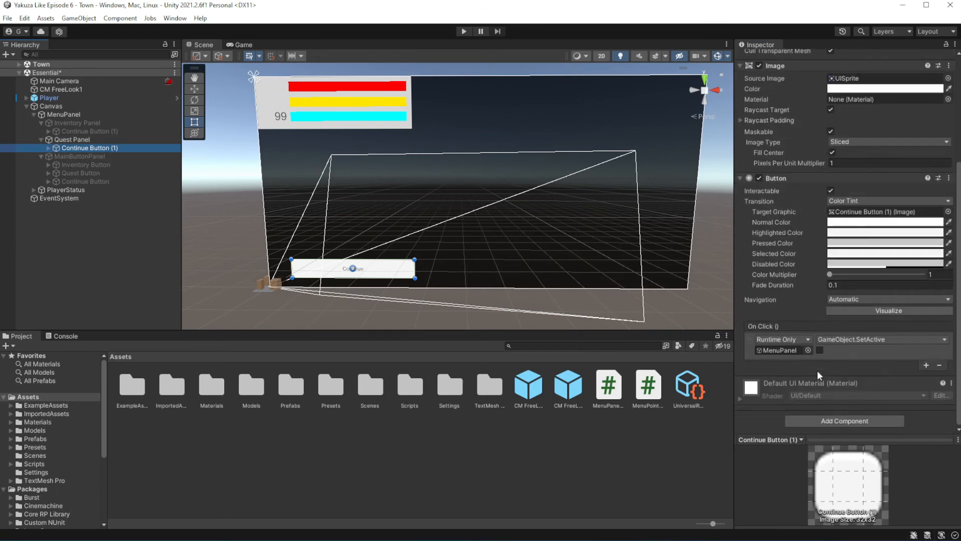
pyautogui.moveTo(76, 142); pyautogui.dragTo(782, 352)
pyautogui.click(874, 341)
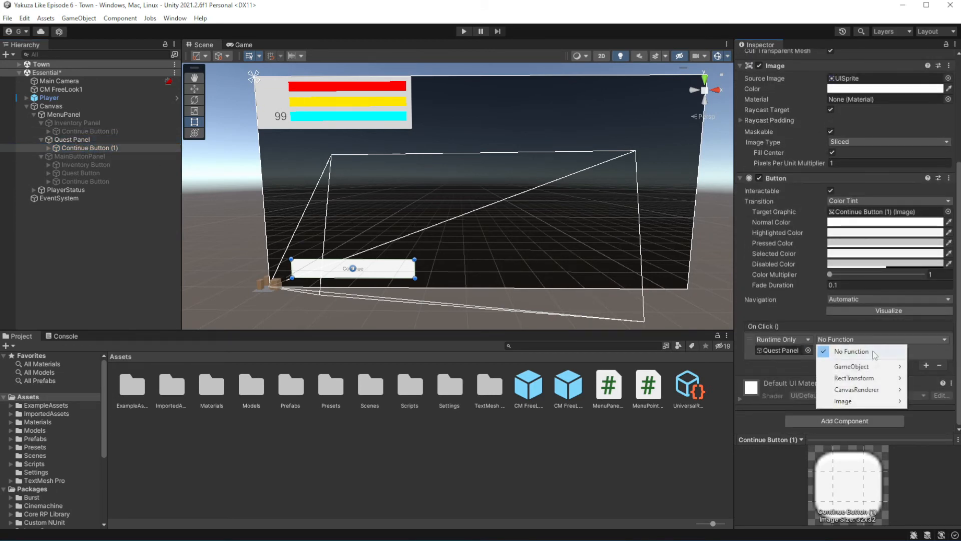
pyautogui.moveTo(859, 367)
pyautogui.click(771, 447)
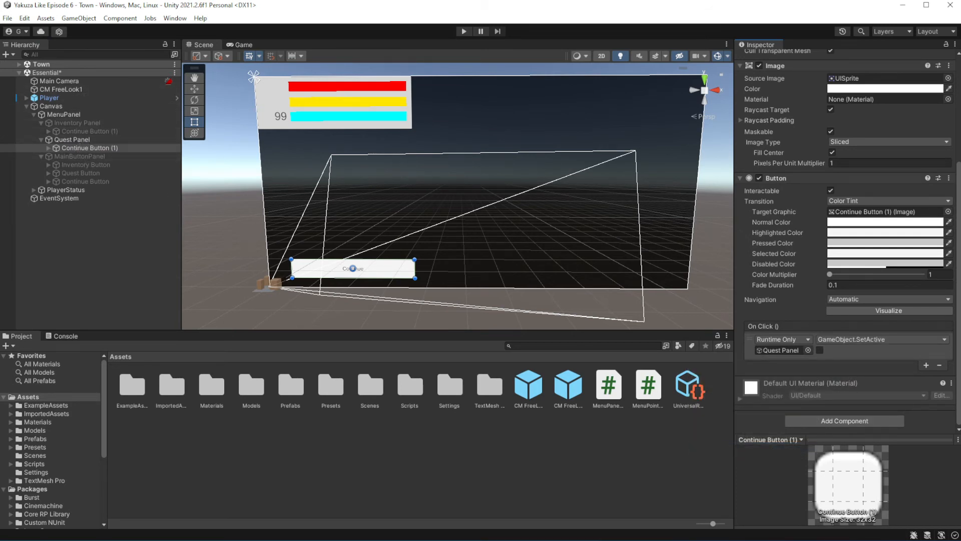
# Add a second On Click event to Quest Panel's Continue Button that calls GameObject.SetActive on MainButtonPanel with the value on
pyautogui.click(927, 365)
pyautogui.moveTo(86, 155); pyautogui.dragTo(781, 376)
pyautogui.click(851, 365)
pyautogui.moveTo(858, 396)
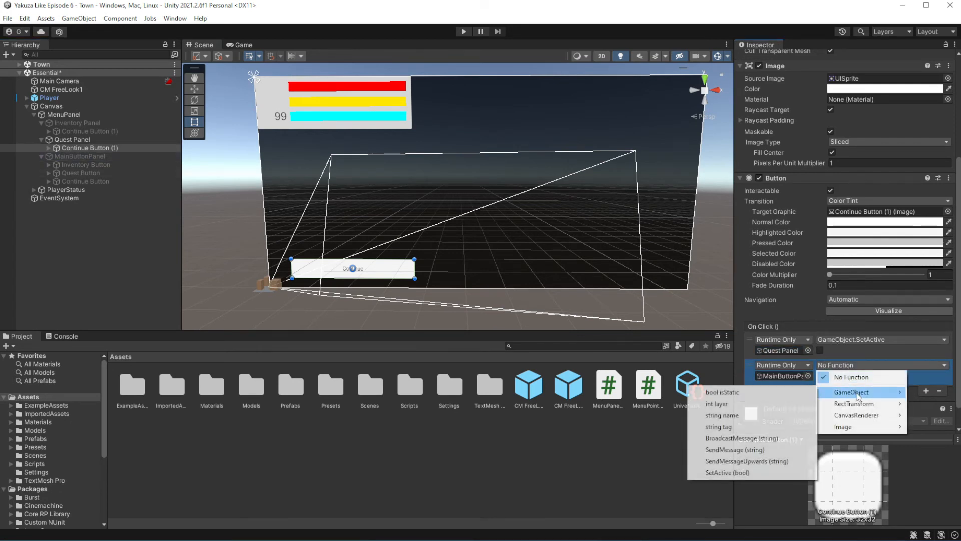
pyautogui.click(727, 473)
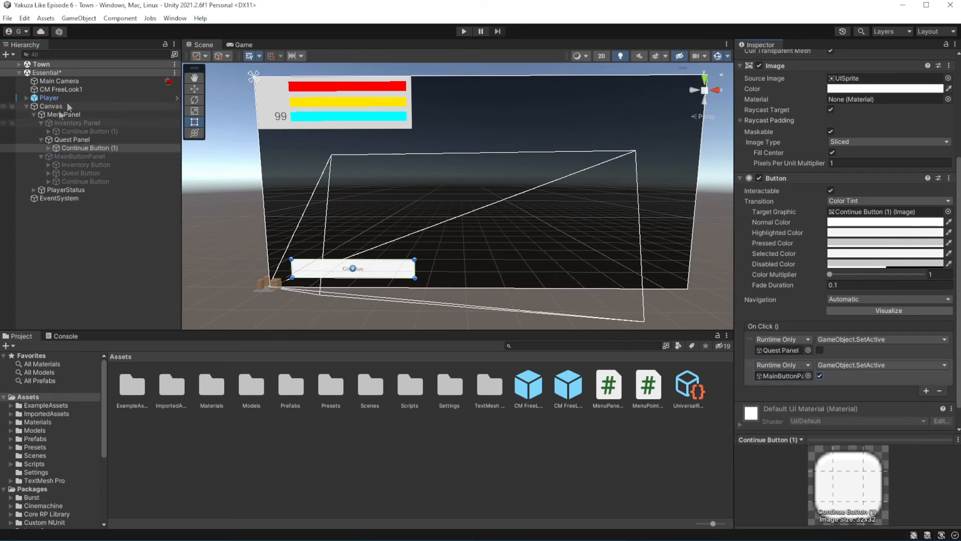
# Rename the duplicated buttons under Quest Panel and Inventory Panel to Continue Button
pyautogui.click(124, 147)
pyautogui.moveTo(125, 147); pyautogui.dragTo(113, 150)
pyautogui.press('BackSpace')
pyautogui.press('Return')
pyautogui.click(111, 124)
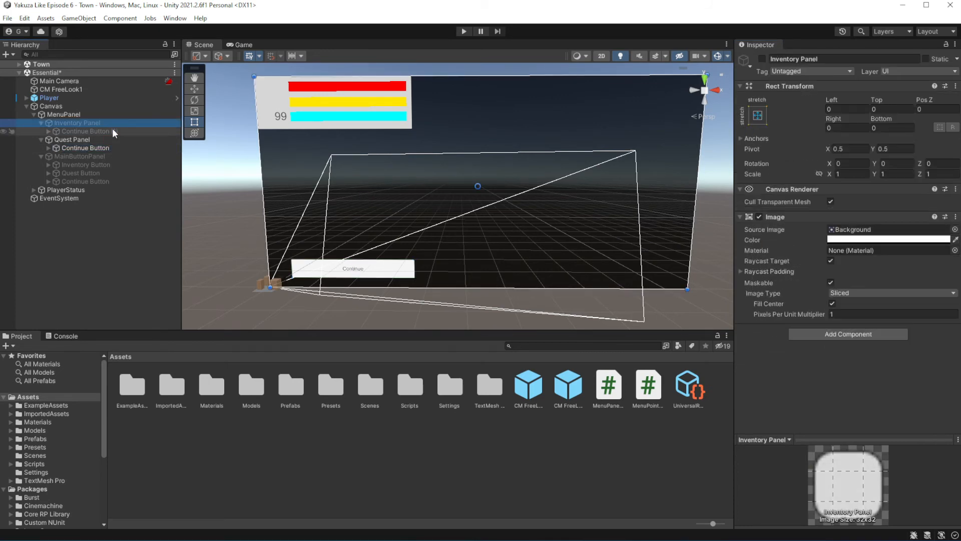
pyautogui.click(125, 130)
pyautogui.click(125, 130)
pyautogui.moveTo(119, 130); pyautogui.dragTo(111, 132)
pyautogui.press('BackSpace')
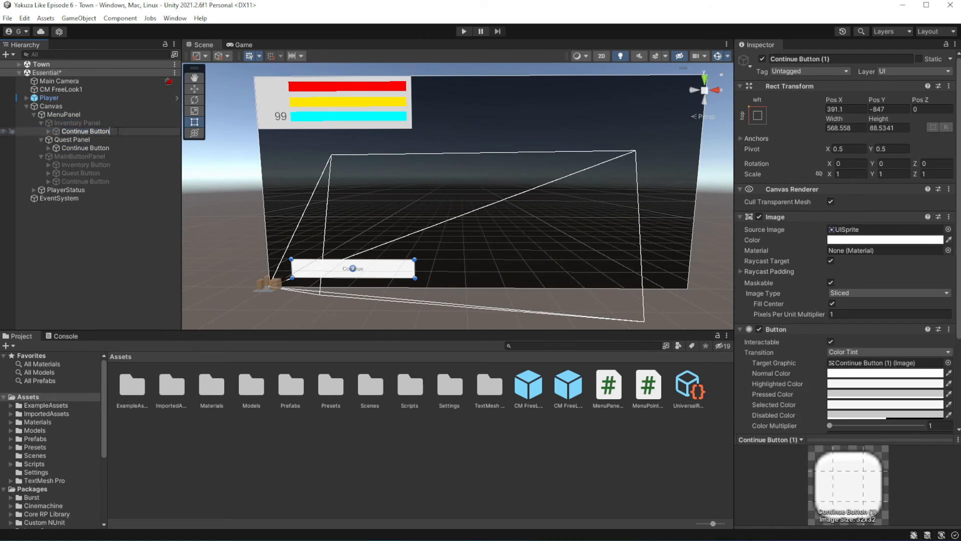
pyautogui.press('Return')
# Deactivate Quest Panel and activate Inventory Panel
pyautogui.click(80, 123)
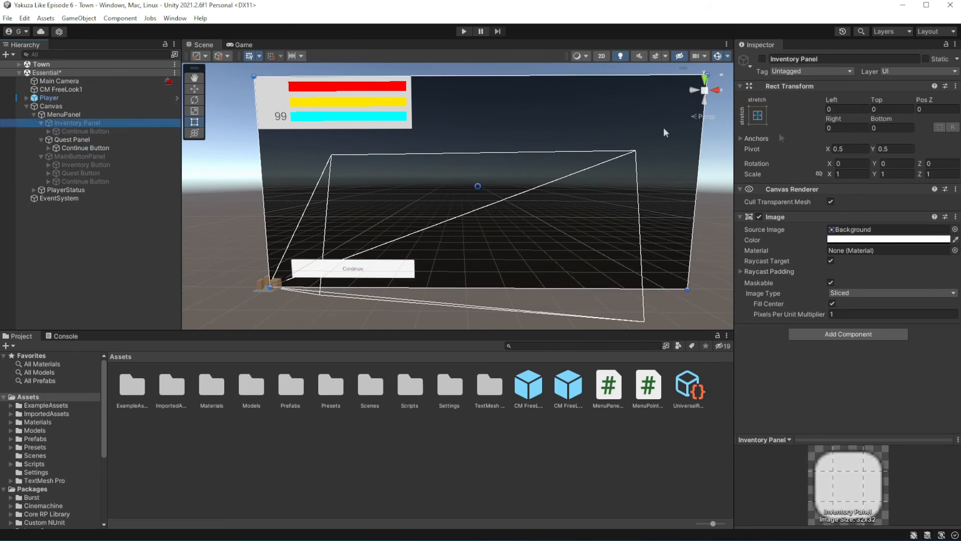
pyautogui.click(68, 139)
pyautogui.click(763, 58)
pyautogui.click(339, 125)
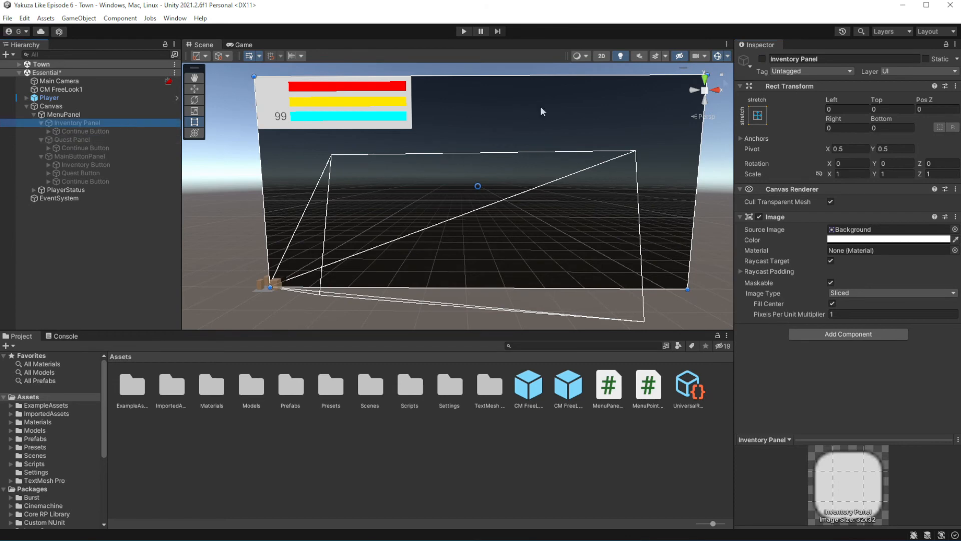
pyautogui.click(761, 59)
# Turn on the SetActive value in the MenuPanel On Click event of Inventory Panel's Continue Button
pyautogui.click(94, 131)
pyautogui.scroll(-3, 844, 369)
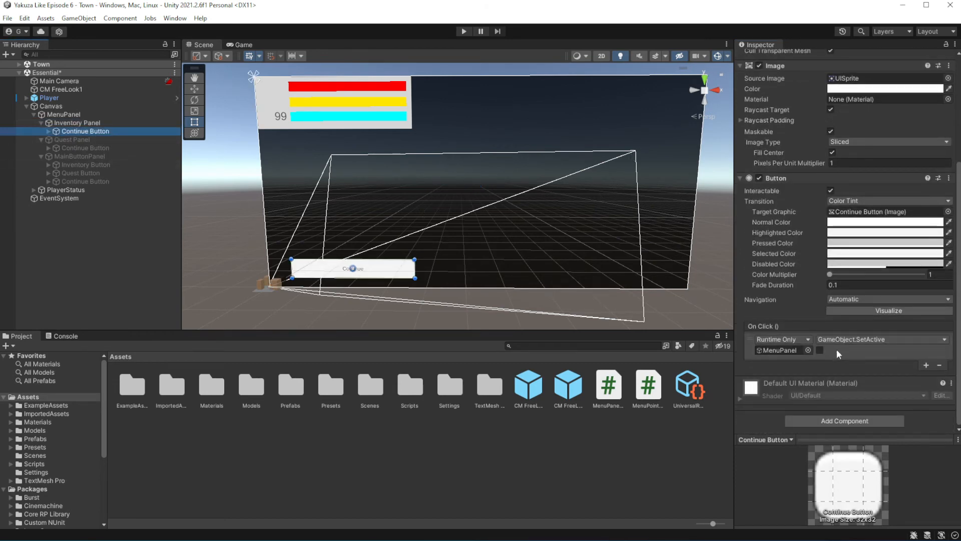
pyautogui.click(820, 350)
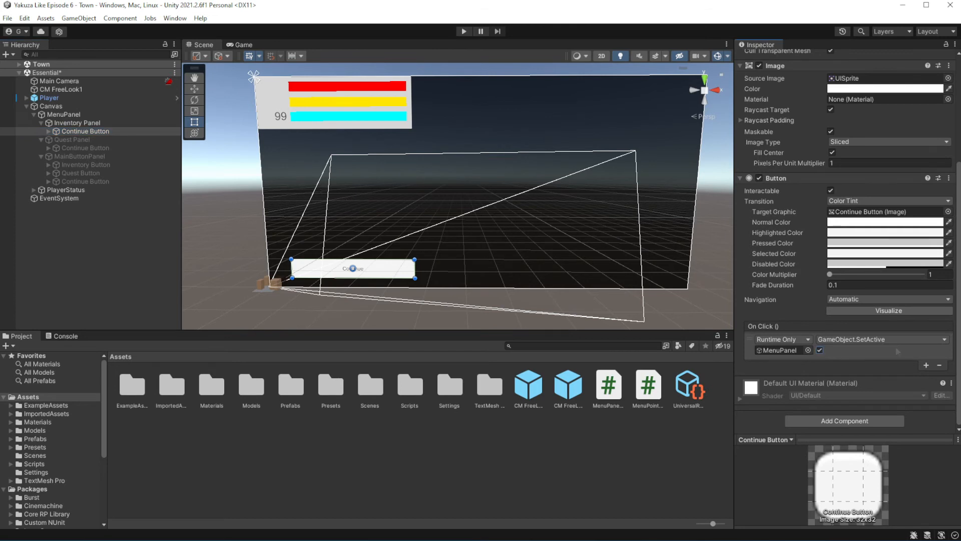
# Add a second On Click event to Inventory Panel's Continue Button that calls GameObject.SetActive on Inventory Panel with the value off
pyautogui.click(926, 365)
pyautogui.moveTo(83, 131); pyautogui.dragTo(846, 379)
pyautogui.click(881, 365)
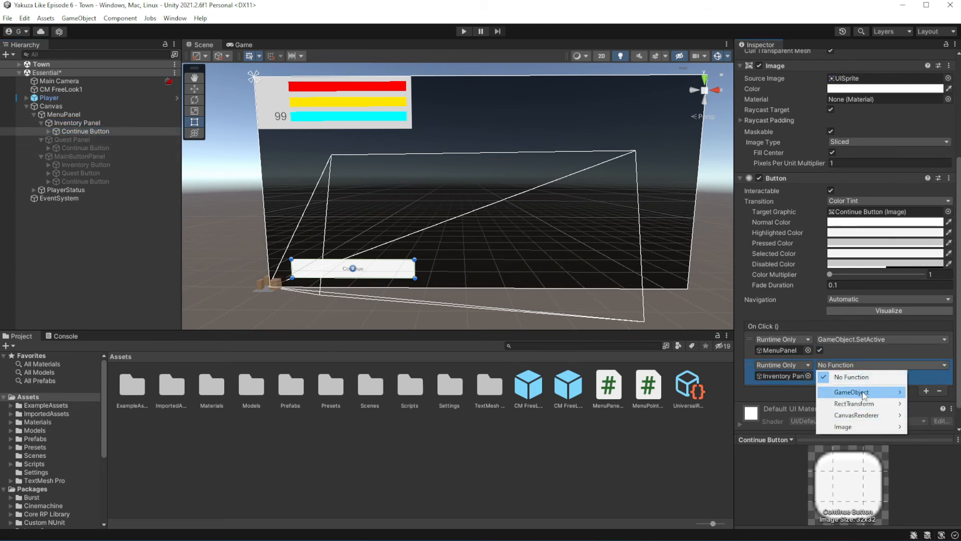
pyautogui.click(773, 472)
pyautogui.click(820, 375)
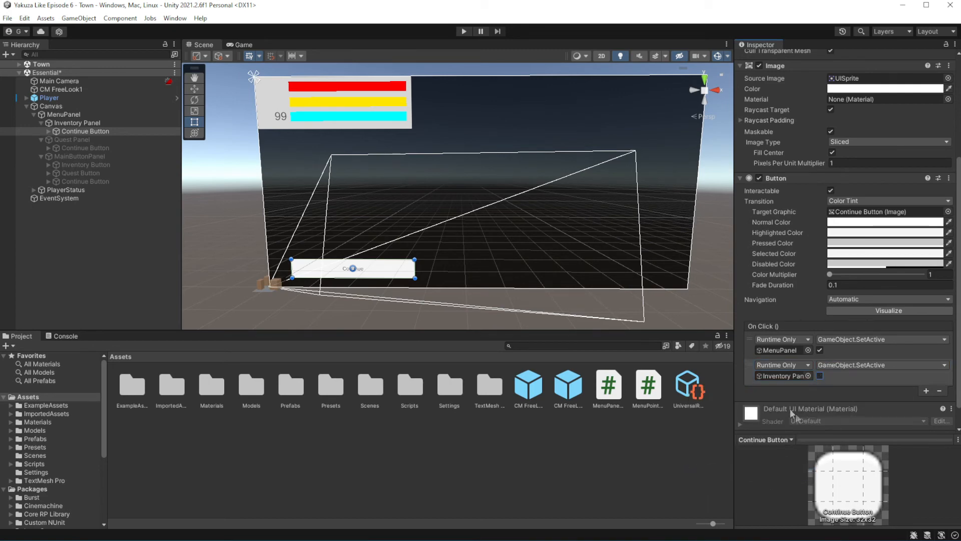
pyautogui.scroll(-1, 544, 246)
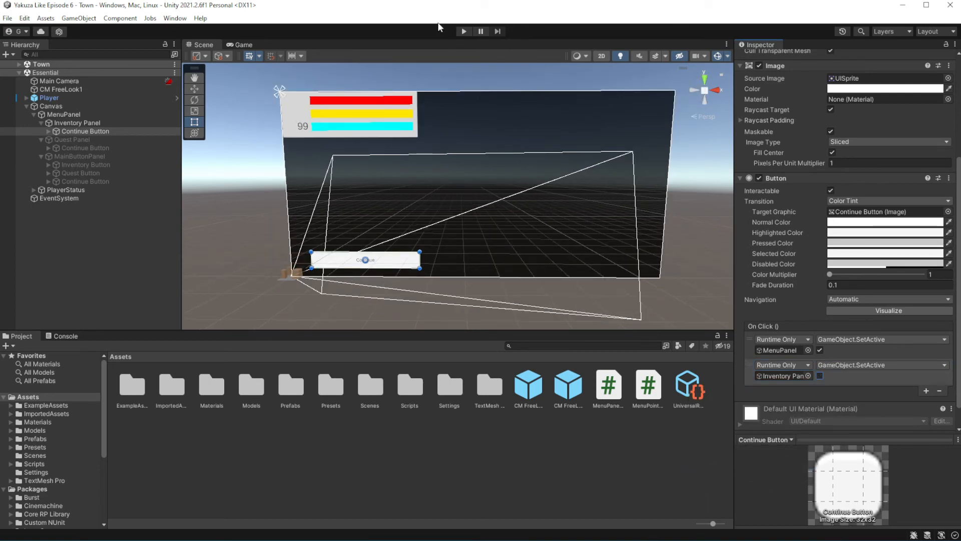
# Cancel the Play mode start, deactivate Inventory Panel and activate MainButtonPanel
pyautogui.click(464, 32)
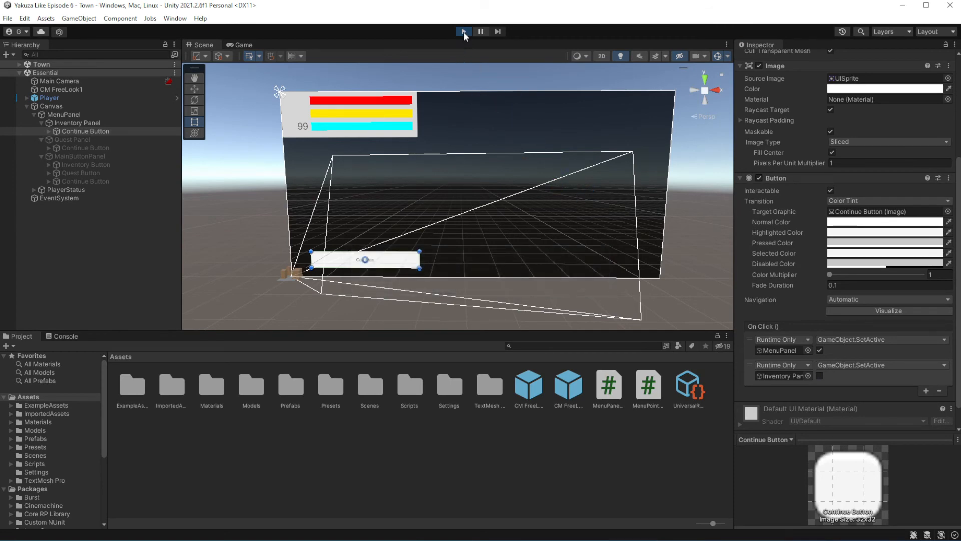
pyautogui.hotkey('ctrl', 'p')
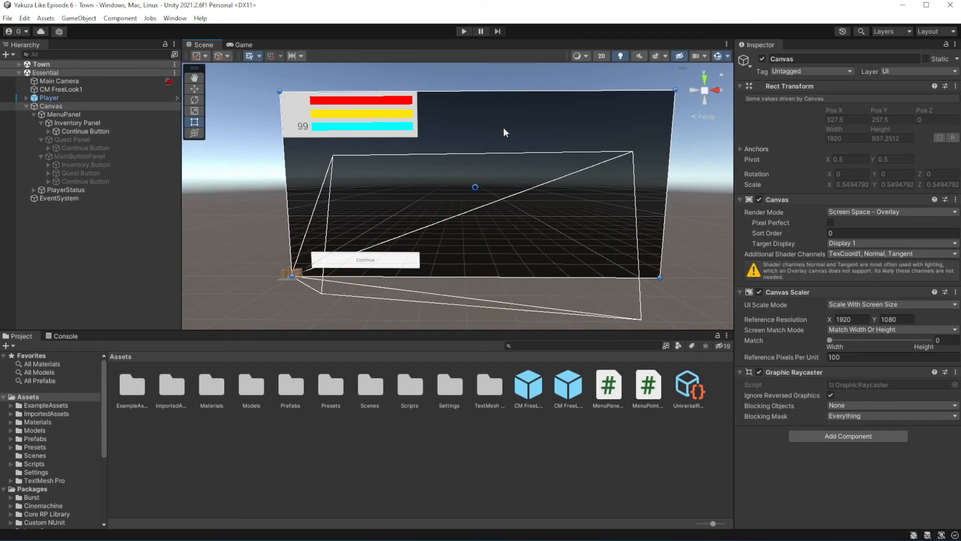
pyautogui.click(94, 113)
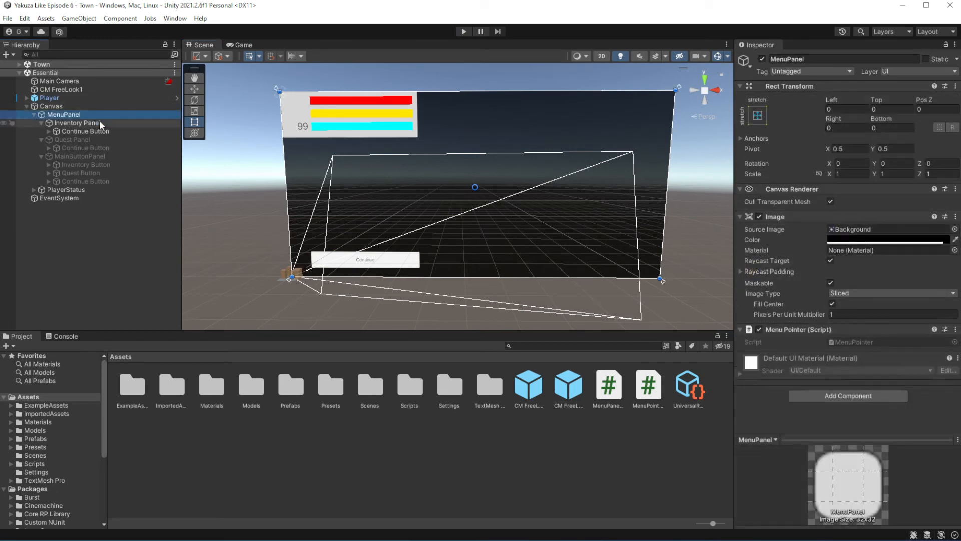
pyautogui.click(99, 121)
pyautogui.click(762, 59)
pyautogui.click(79, 156)
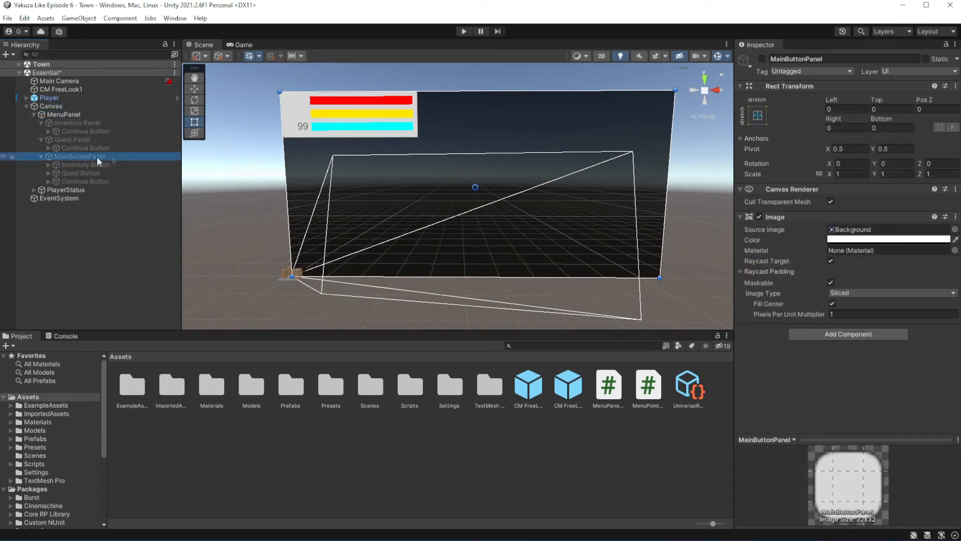
pyautogui.click(762, 59)
# Cancel the Play mode start and deactivate MenuPanel
pyautogui.click(74, 115)
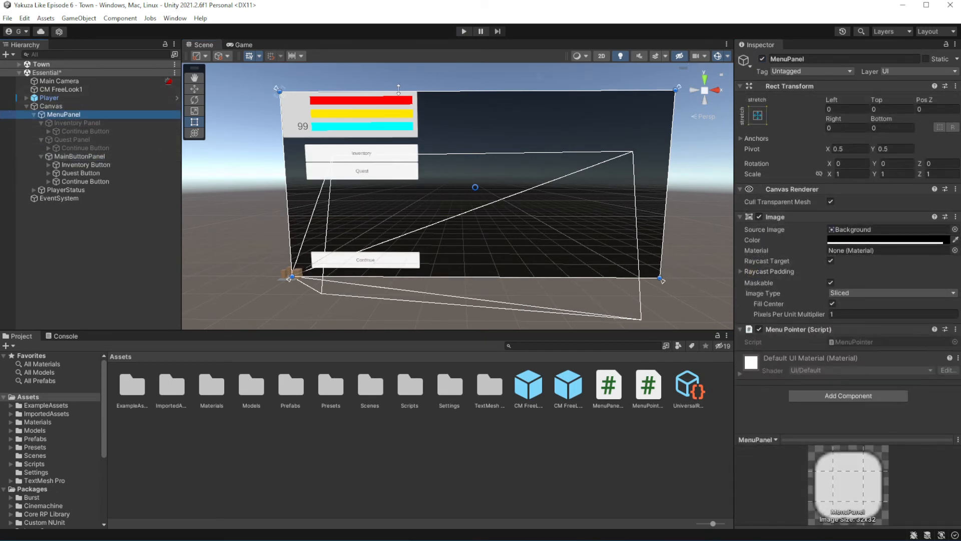
pyautogui.click(463, 31)
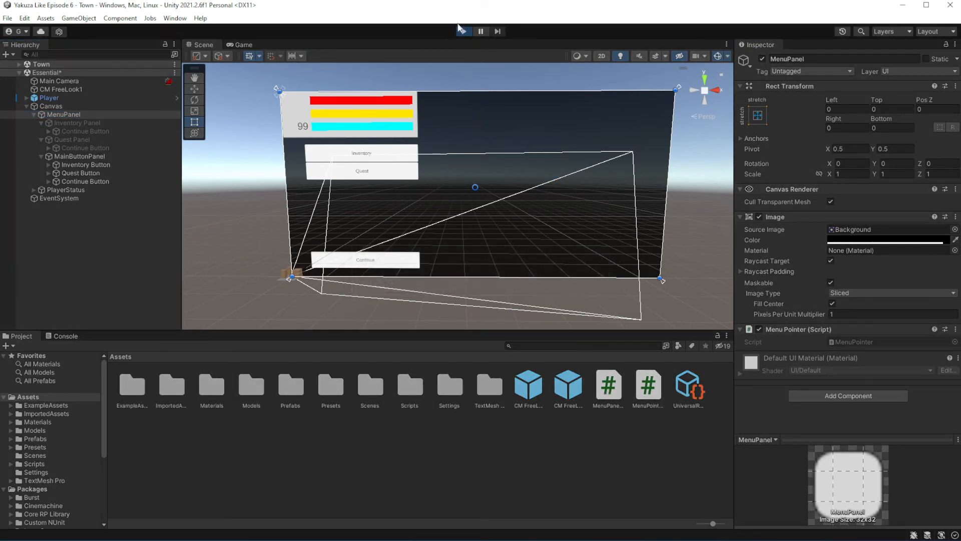
pyautogui.click(464, 31)
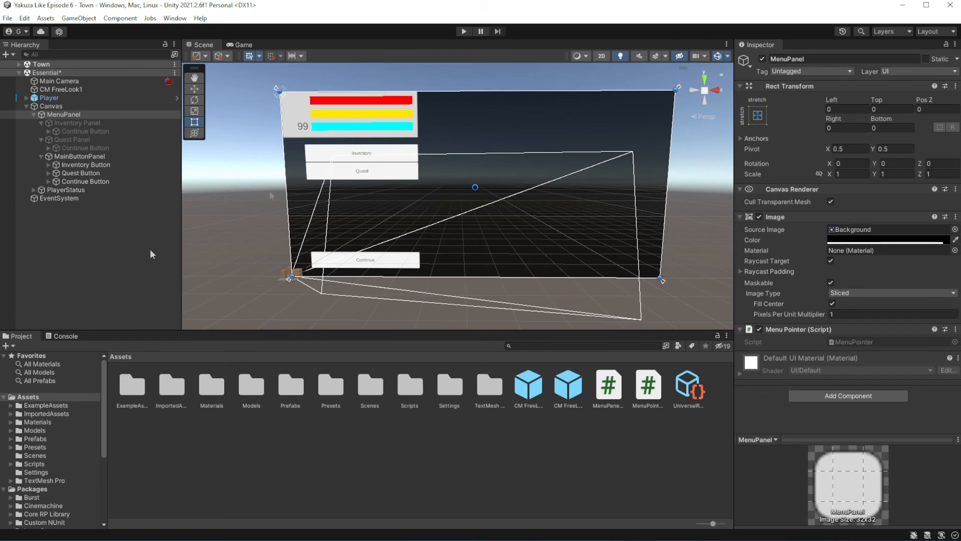
pyautogui.click(762, 59)
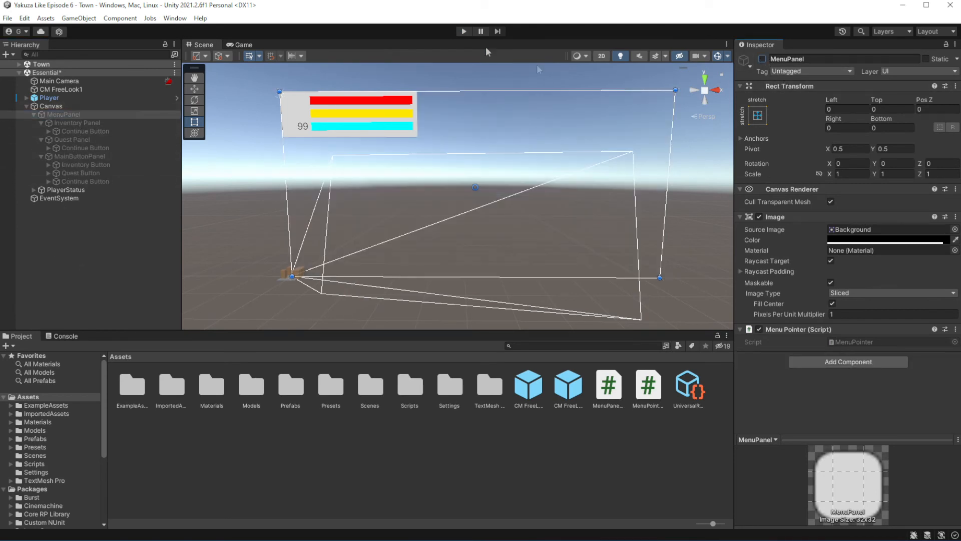
# Test the Inventory panel's Continue button from the in-game menu in Play mode and stop playing
pyautogui.click(464, 31)
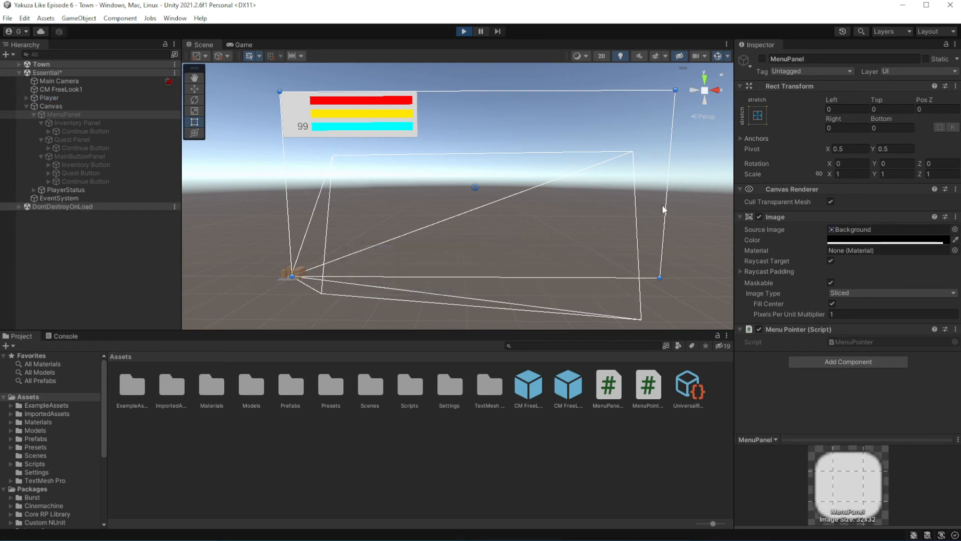
pyautogui.click(323, 301)
pyautogui.press('Escape')
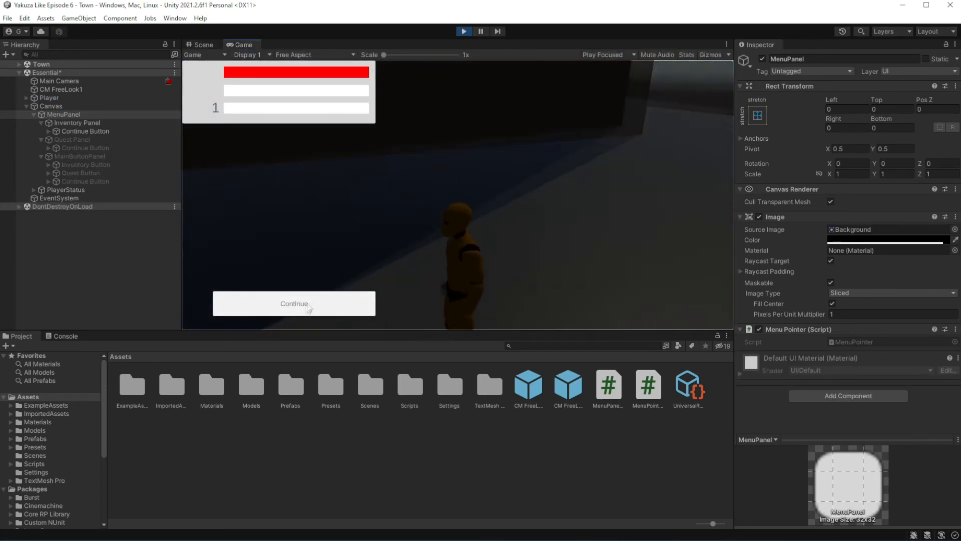
pyautogui.click(301, 302)
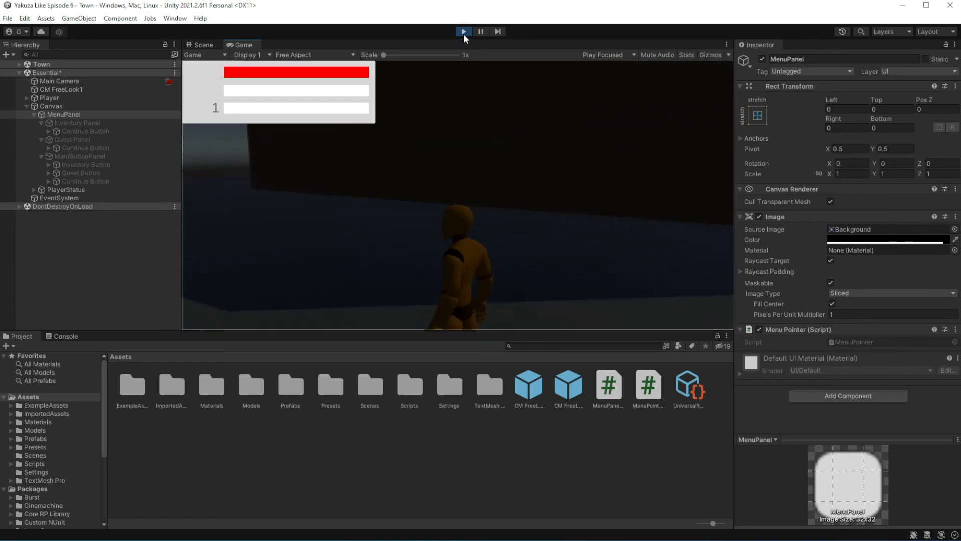
pyautogui.click(463, 31)
# Retarget the first On Click event of Inventory Panel's Continue Button to MainButtonPanel, calling GameObject.SetActive with the value on
pyautogui.click(113, 130)
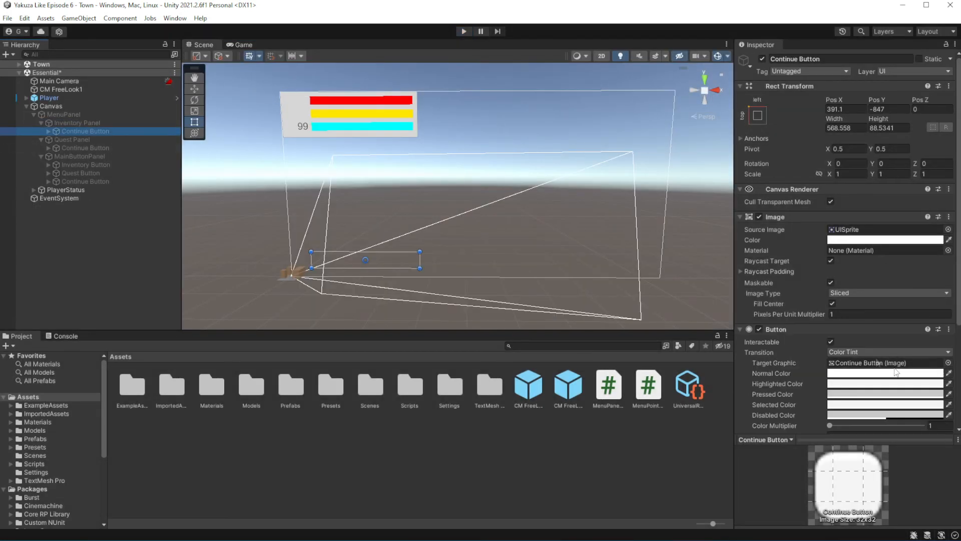
pyautogui.scroll(-3, 864, 358)
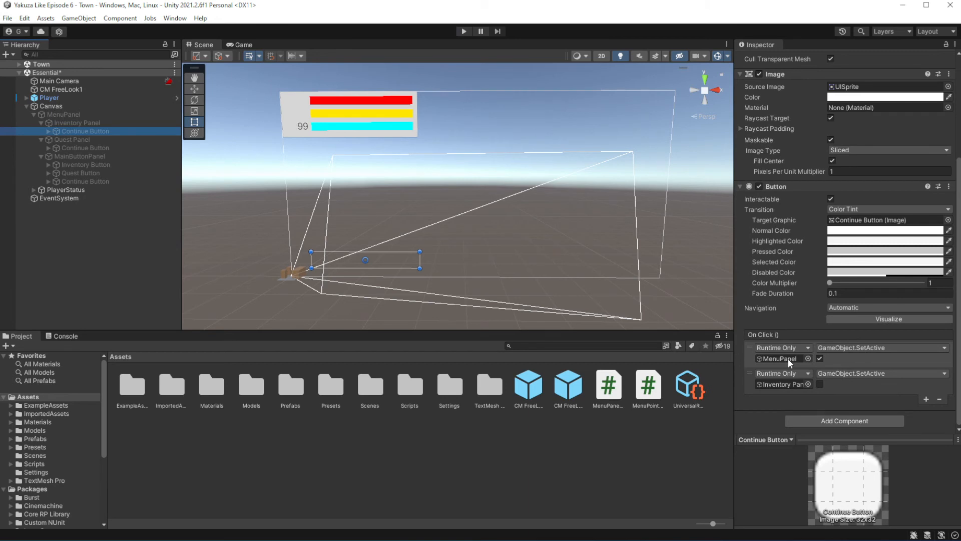
pyautogui.moveTo(86, 157); pyautogui.dragTo(819, 377)
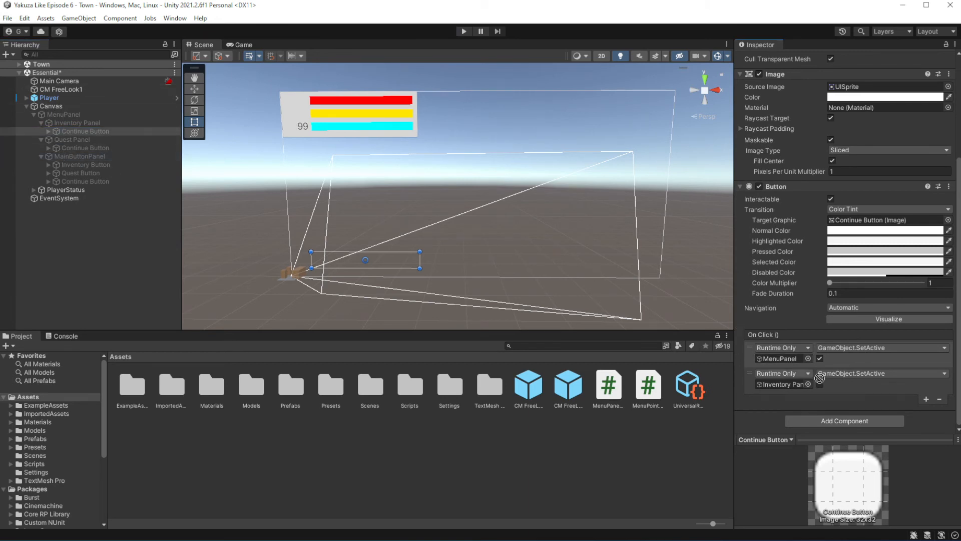
pyautogui.click(852, 347)
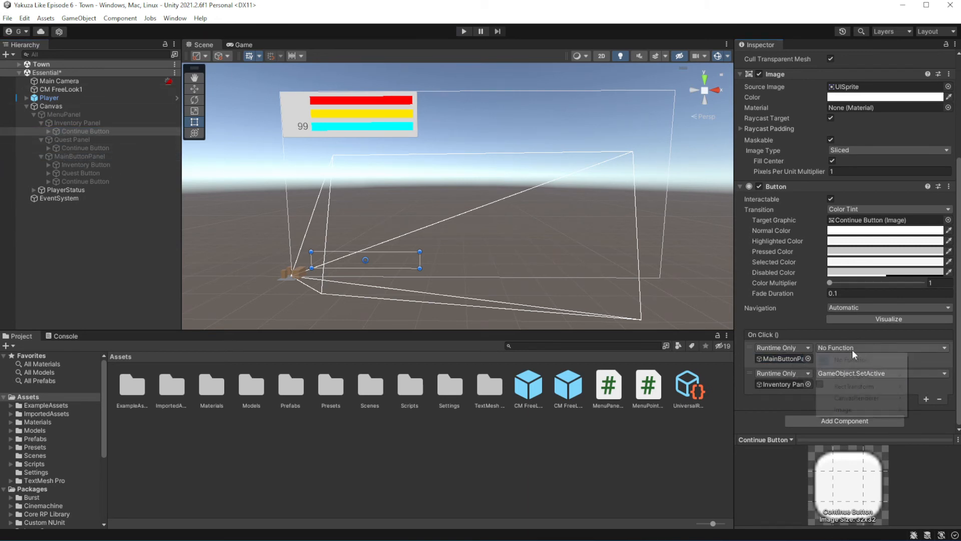
pyautogui.moveTo(858, 375)
pyautogui.click(781, 455)
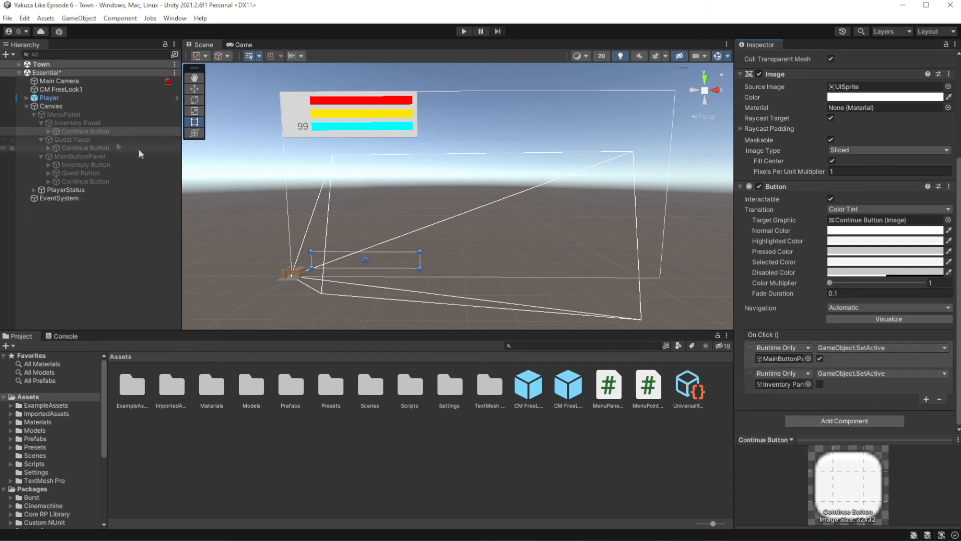
# Test the Inventory and Quest panels and their Continue buttons from the in-game menu in Play mode and stop playing
pyautogui.click(104, 146)
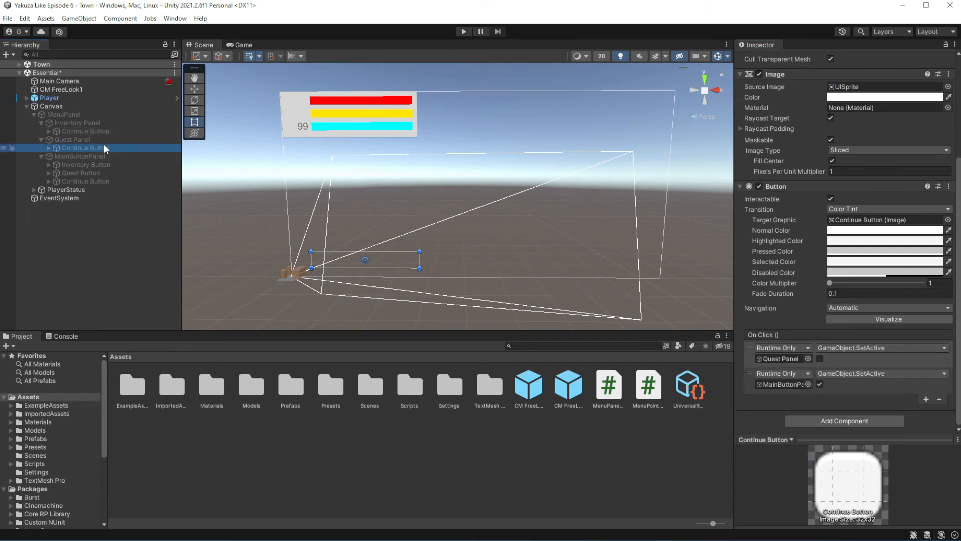
pyautogui.click(463, 31)
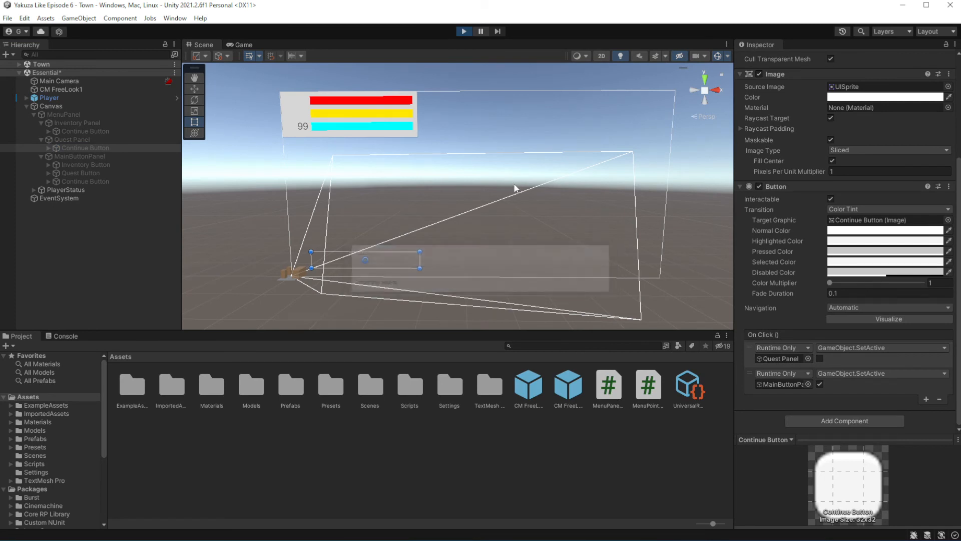
pyautogui.press('Escape')
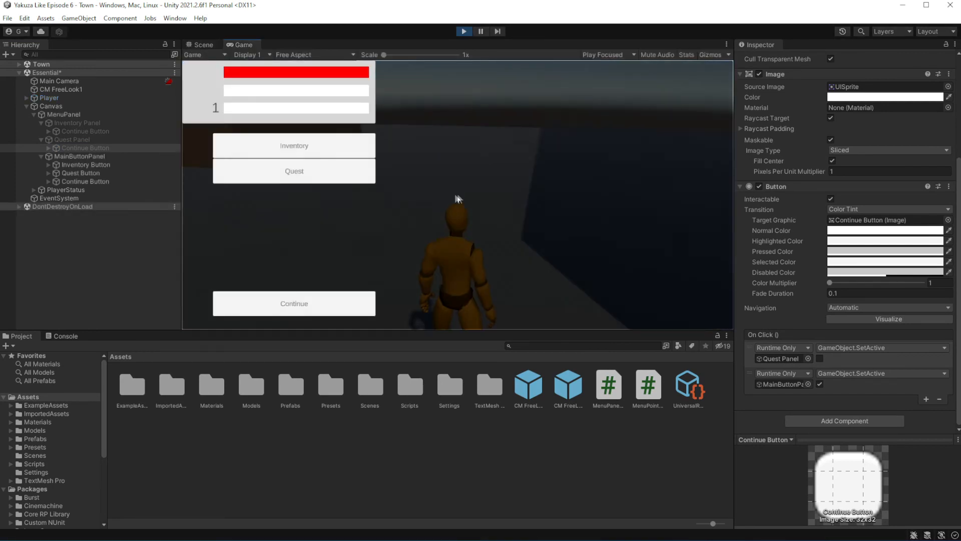
pyautogui.click(339, 148)
pyautogui.click(316, 311)
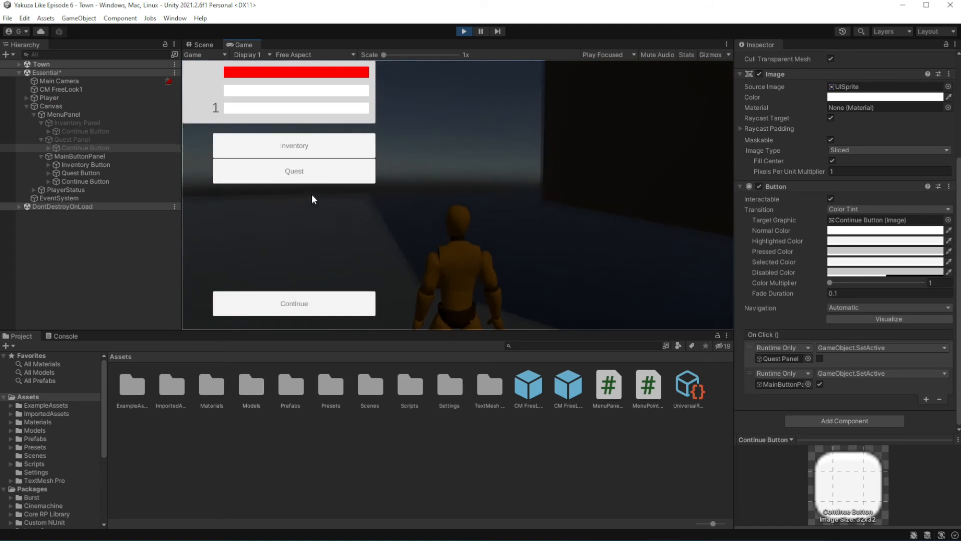
pyautogui.click(309, 174)
pyautogui.click(311, 297)
pyautogui.click(309, 300)
pyautogui.press('Escape')
pyautogui.click(470, 34)
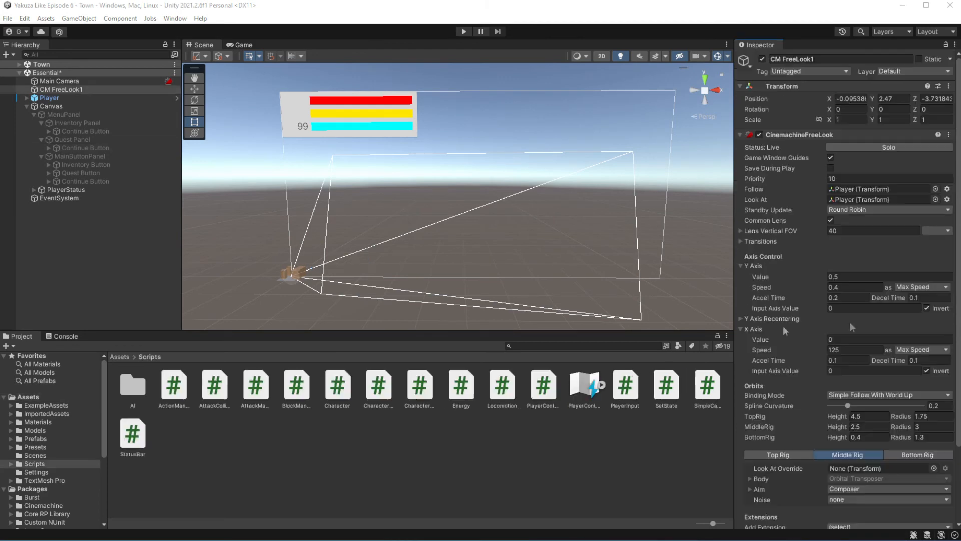
# Open the MenuPanelManager script from the Player object's Menu Panel Manager component and go to the top of the code
pyautogui.scroll(-3, 783, 330)
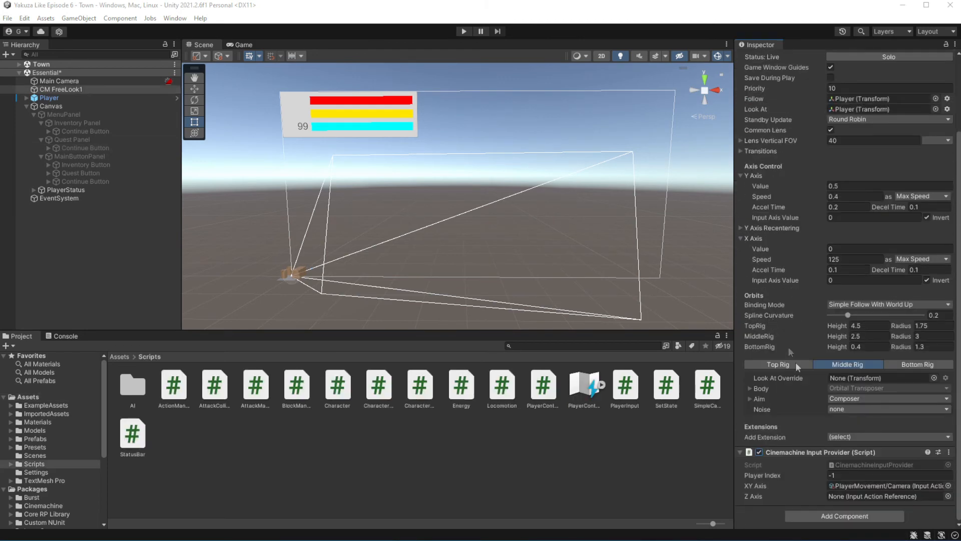
pyautogui.click(75, 97)
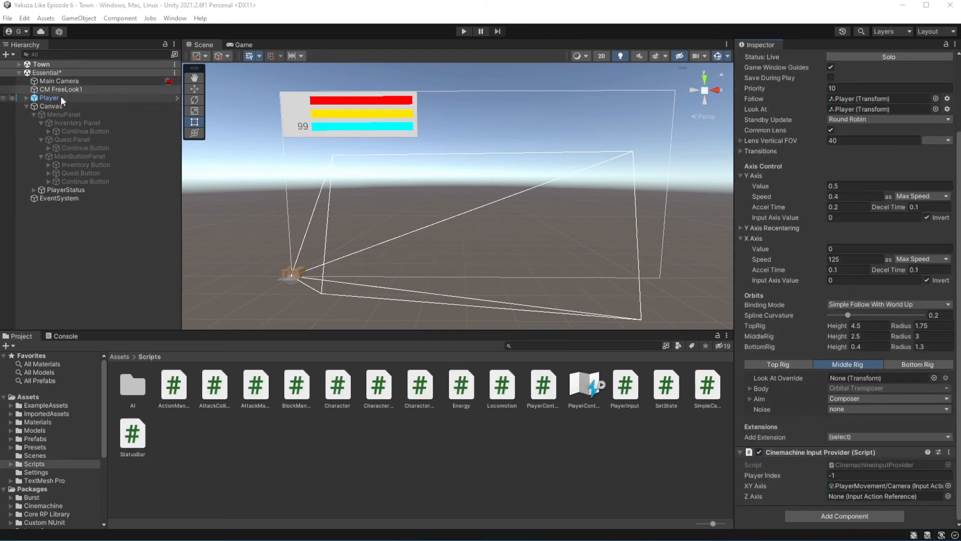
pyautogui.scroll(-5, 855, 230)
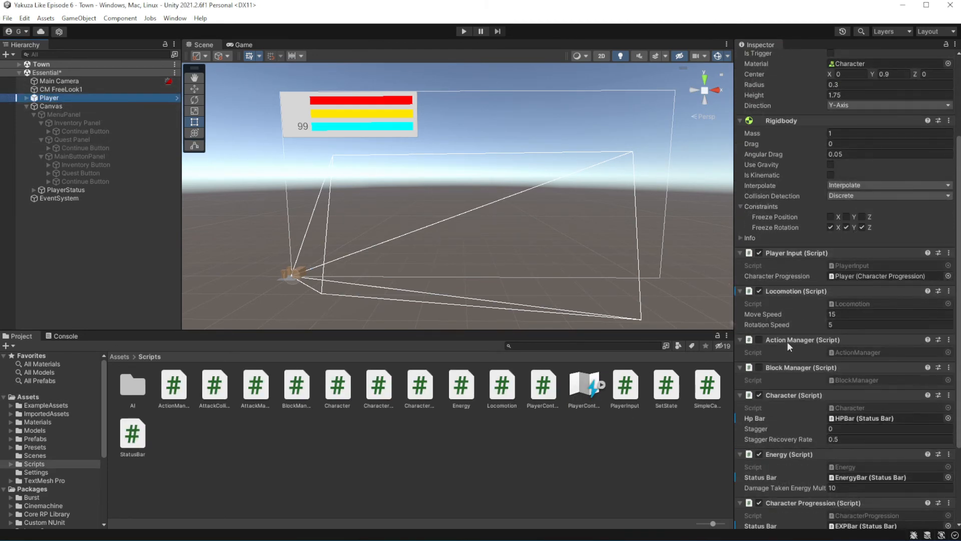
pyautogui.doubleClick(858, 484)
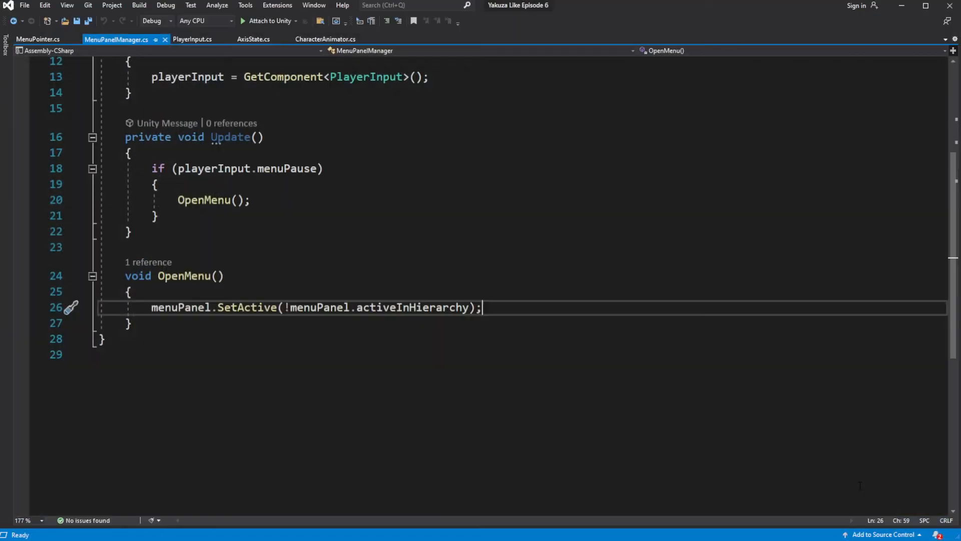
pyautogui.click(402, 273)
pyautogui.click(574, 311)
pyautogui.scroll(1, 574, 313)
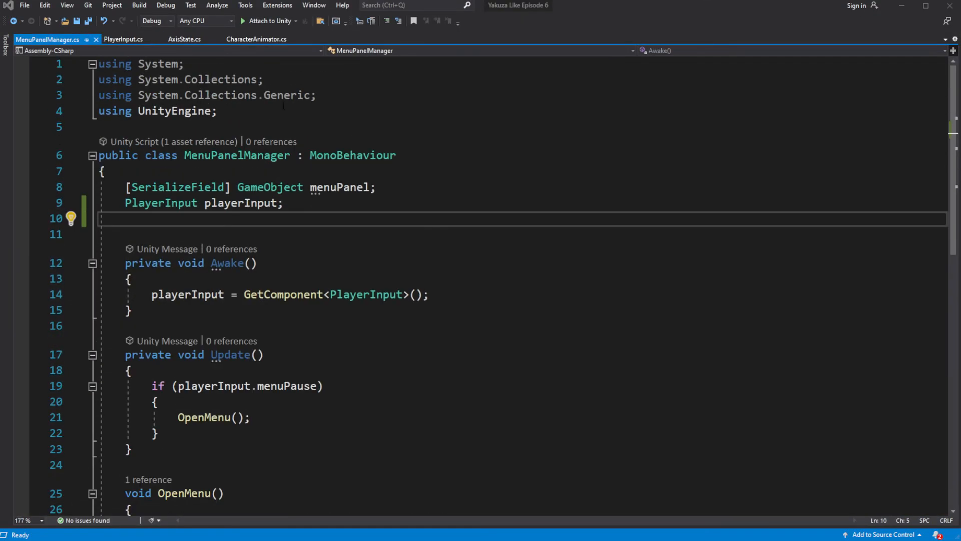
# Add "using Cinemachine;" below the UnityEngine import in MenuPanelManager.cs and save the script
pyautogui.click(289, 115)
pyautogui.press('Return')
pyautogui.write('using cinem')
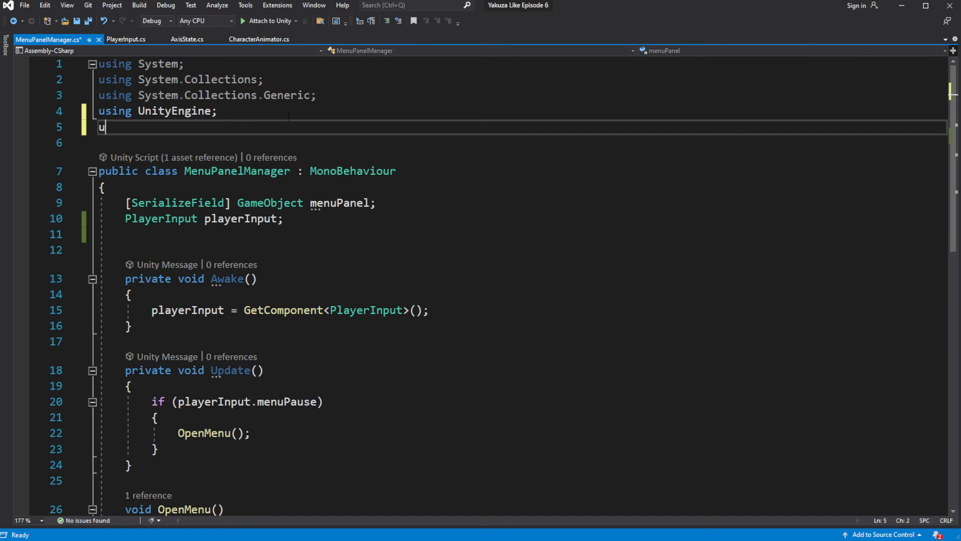
pyautogui.press('Tab')
pyautogui.write(';')
pyautogui.hotkey('ctrl', 's')
# Declare a CinemachineInputProvider field named inputProvider below the playerInput field and save the script
pyautogui.press('Down')
pyautogui.press('Down')
pyautogui.press('Down')
pyautogui.press('Down')
pyautogui.press('Down')
pyautogui.press('Down')
pyautogui.write('Cinemac')
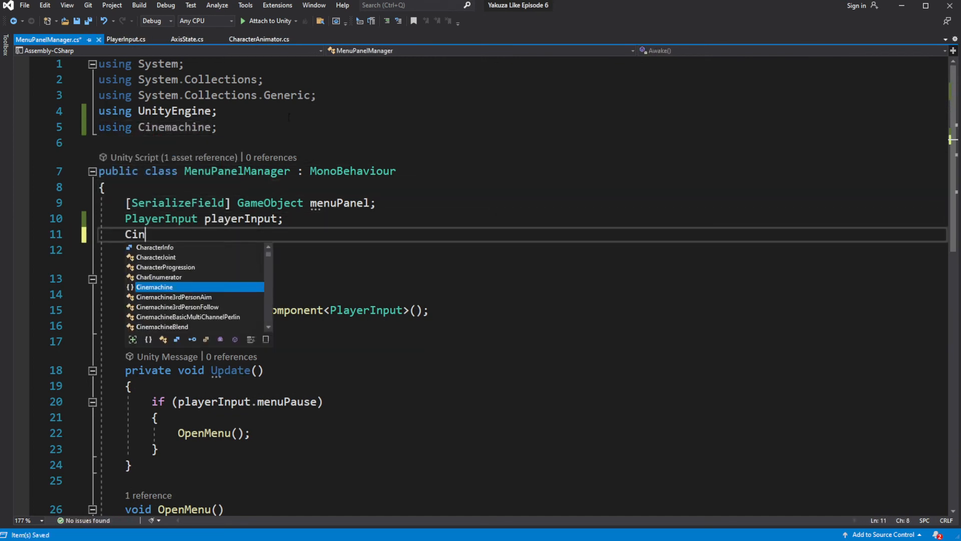
pyautogui.write('hineIn')
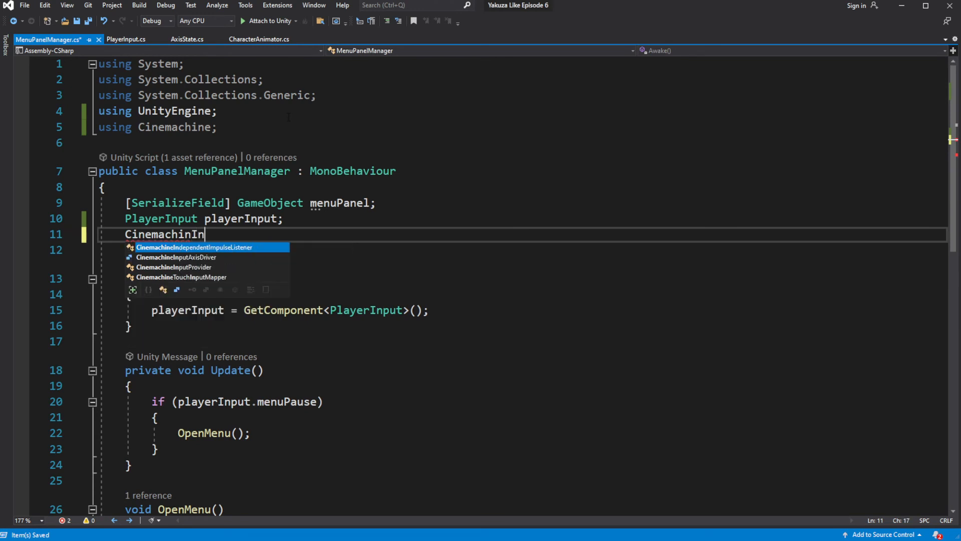
pyautogui.write('p')
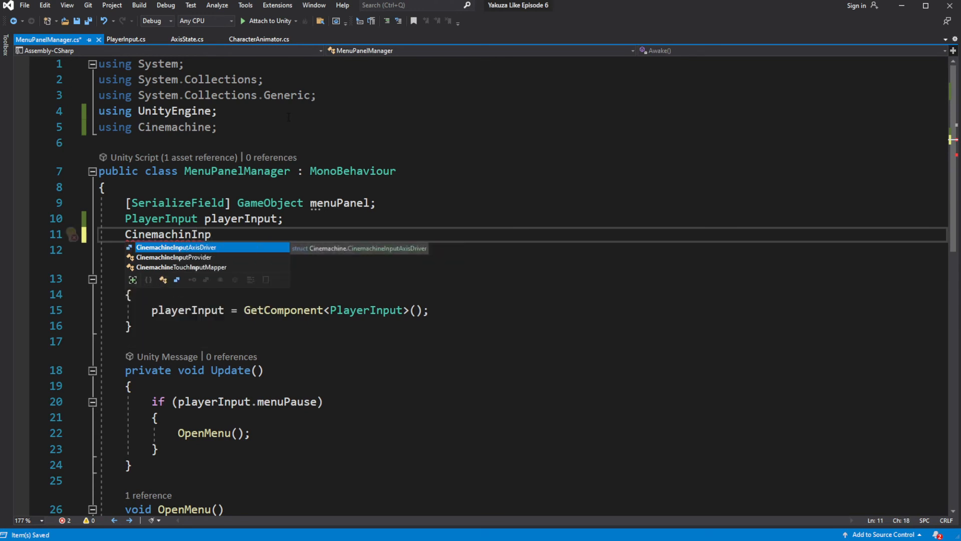
pyautogui.press('Tab')
pyautogui.press('Up')
pyautogui.press('Up')
pyautogui.press('Up')
pyautogui.press('Up')
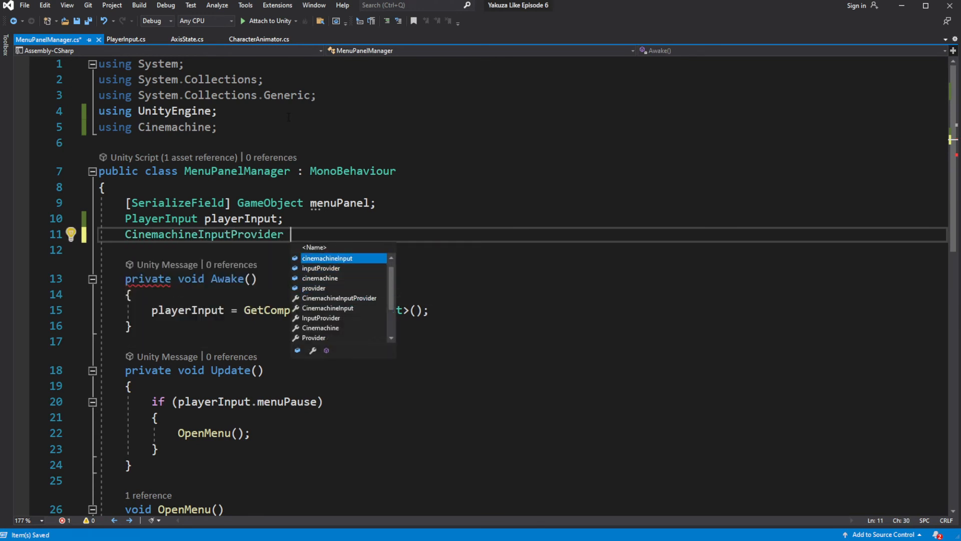
pyautogui.press('Down')
pyautogui.press('Tab')
pyautogui.write(';')
pyautogui.hotkey('ctrl', 's')
# Mark the inputProvider field with the [SerializeField] attribute and save the script
pyautogui.press('Up')
pyautogui.press('Down')
pyautogui.press('Home')
pyautogui.write('[Seria')
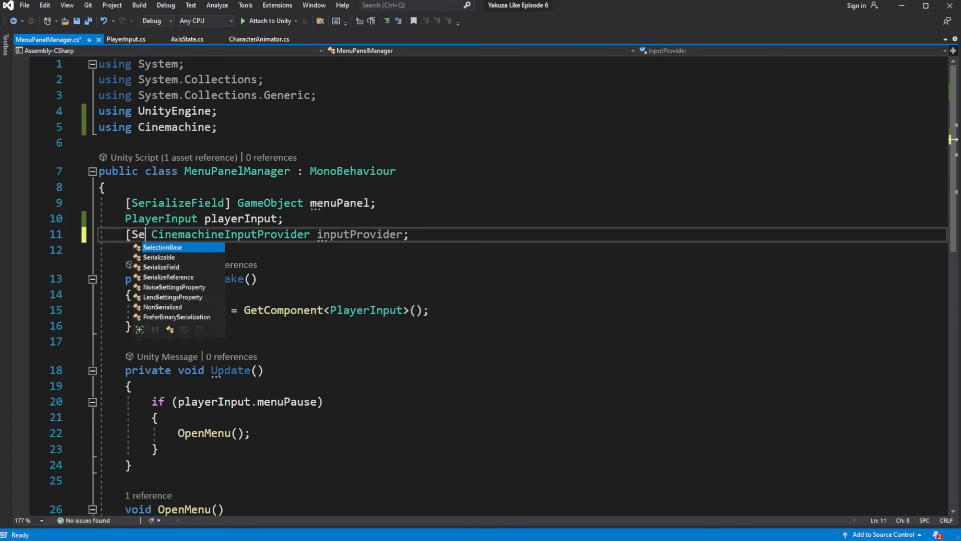
pyautogui.press('Tab')
pyautogui.press('BackSpace')
pyautogui.press('BackSpace')
pyautogui.press('BackSpace')
pyautogui.press('BackSpace')
pyautogui.press('BackSpace')
pyautogui.press('BackSpace')
pyautogui.press('BackSpace')
pyautogui.press('BackSpace')
pyautogui.press('BackSpace')
pyautogui.press('BackSpace')
pyautogui.press('BackSpace')
pyautogui.press('BackSpace')
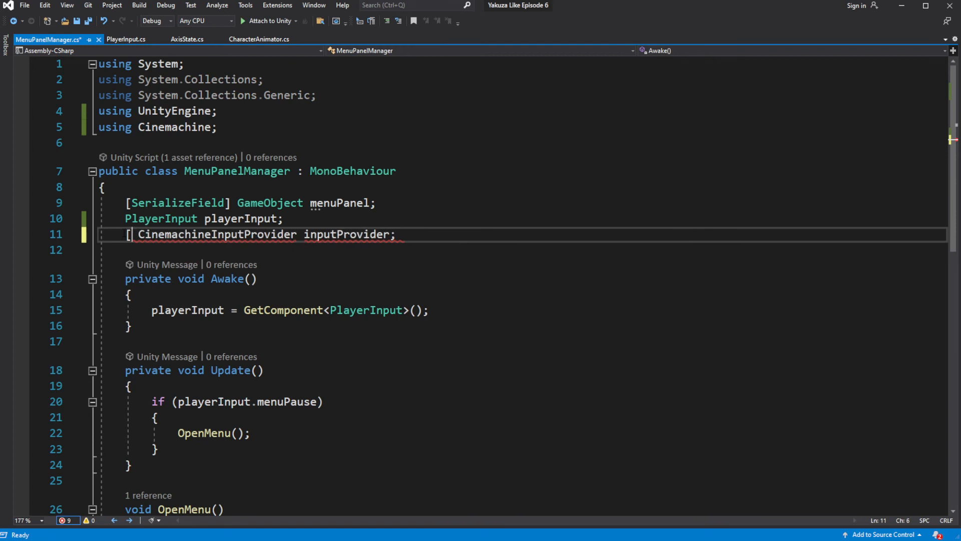
pyautogui.write('Serial')
pyautogui.press('Tab')
pyautogui.write(']')
pyautogui.hotkey('ctrl', 's')
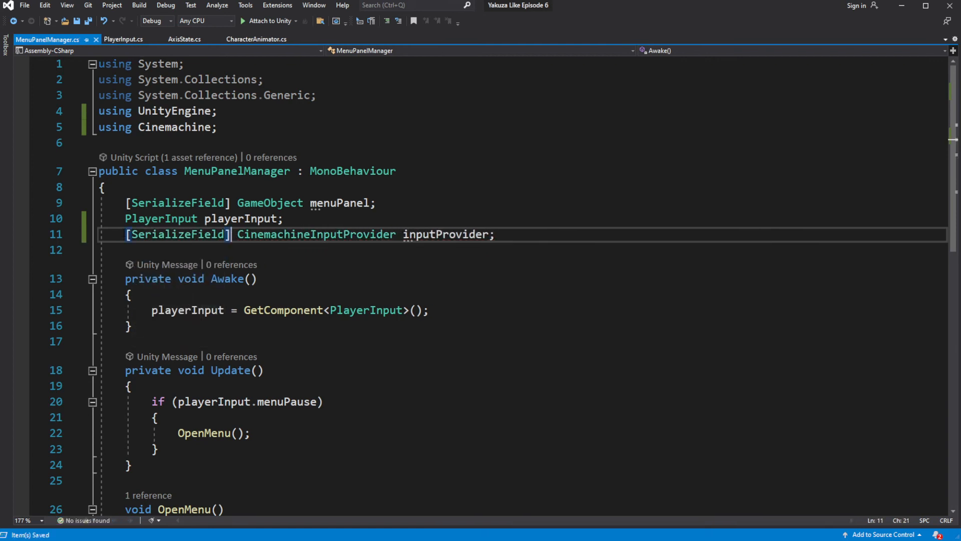
# Add the field "[SerializeField] Locomotion locomotion;" below inputProvider and save the script
pyautogui.click(538, 234)
pyautogui.press('Return')
pyautogui.hotkey('ctrl', 's')
pyautogui.write('[Se')
pyautogui.press('Tab')
pyautogui.write('] locom')
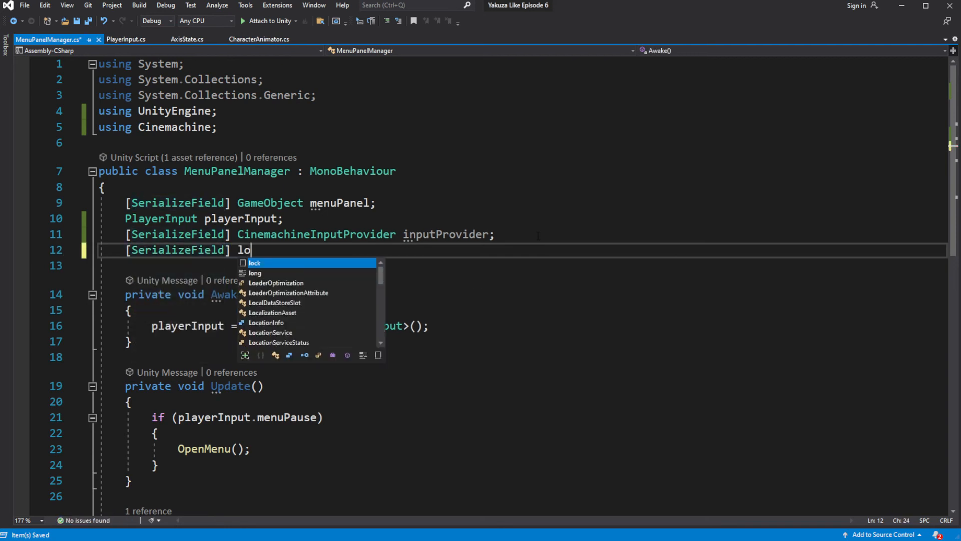
pyautogui.press('Tab')
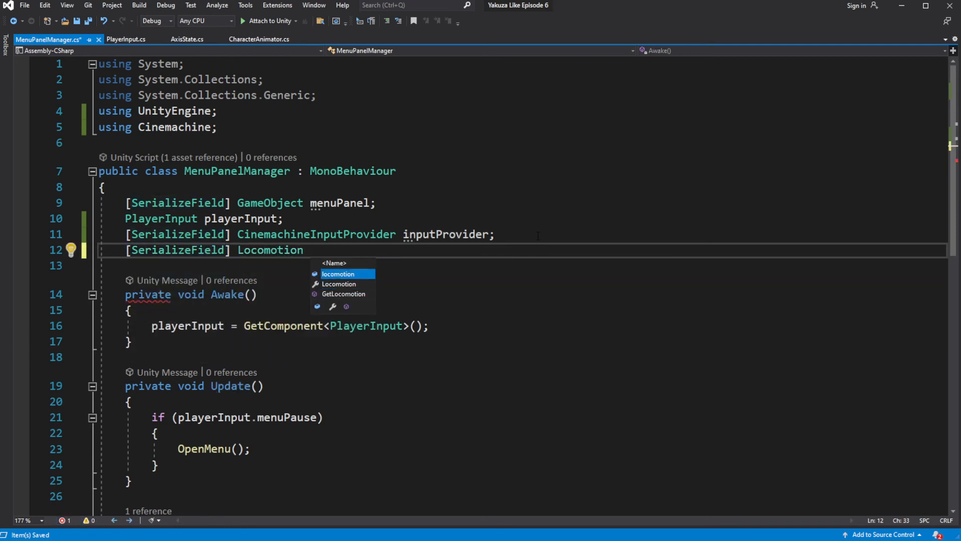
pyautogui.write('l')
pyautogui.press('Tab')
pyautogui.write(';')
pyautogui.hotkey('ctrl', 's')
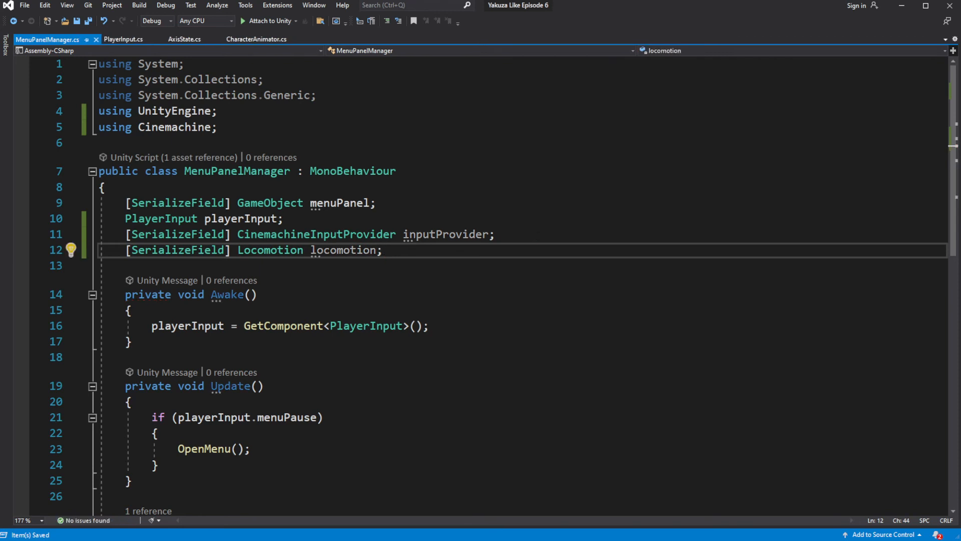
# In OpenMenu(), add "inputProvider.enabled = false;" and "locomotion.enabled = false;" after the menuPanel.SetActive call
pyautogui.doubleClick(344, 251)
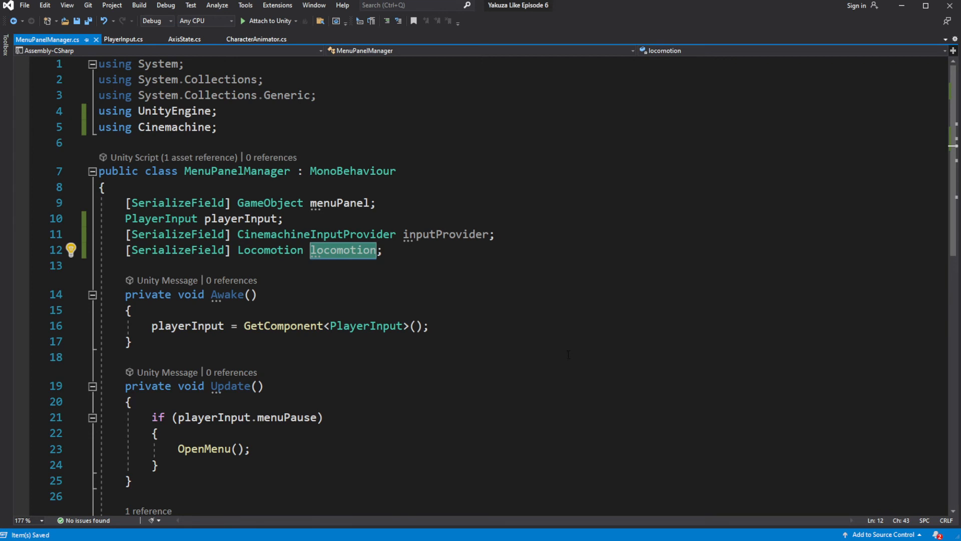
pyautogui.scroll(-5, 568, 354)
pyautogui.click(481, 320)
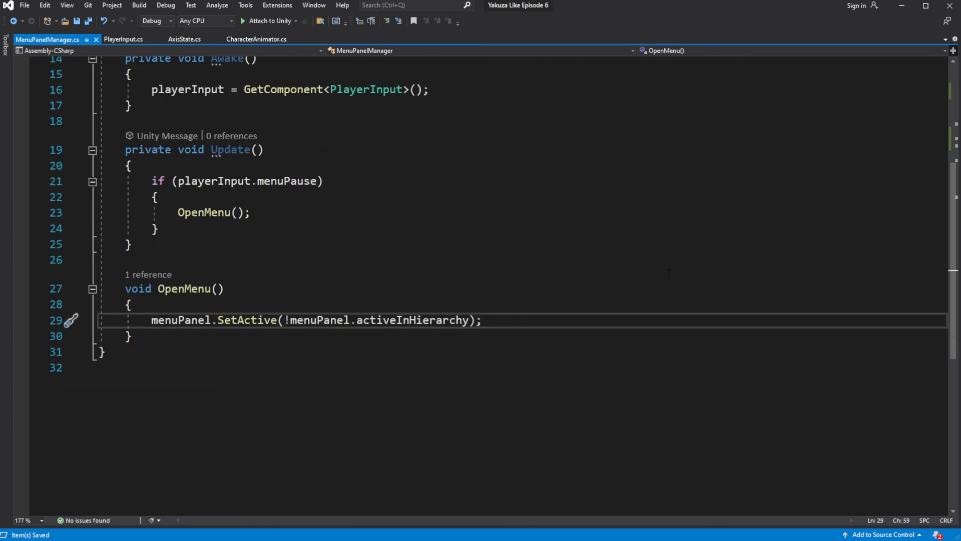
pyautogui.press('Return')
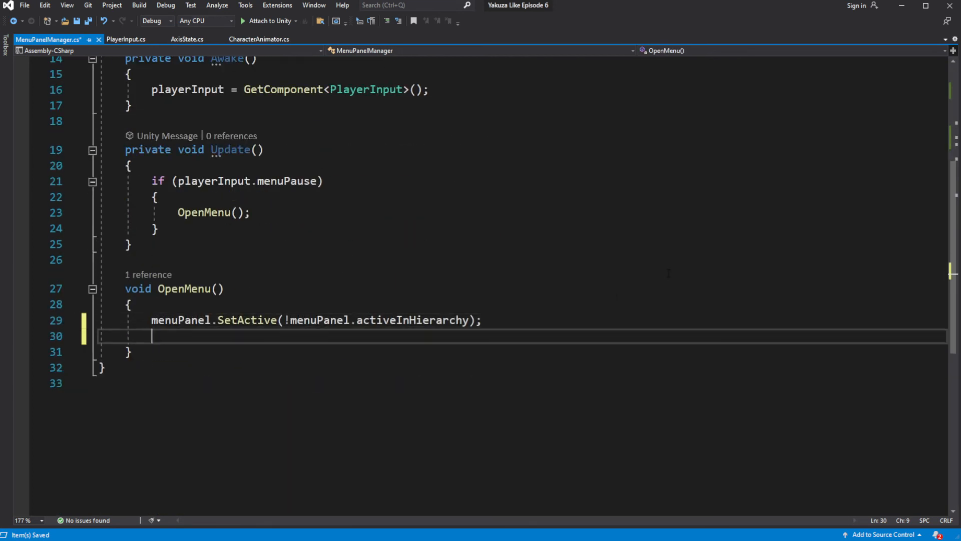
pyautogui.write('input')
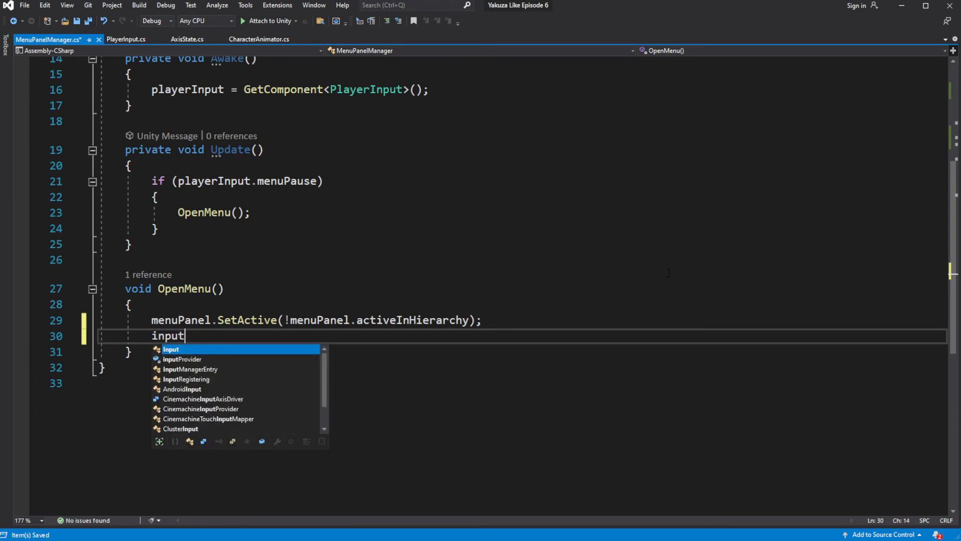
pyautogui.write('Provider.enabled = false;')
pyautogui.press('Return')
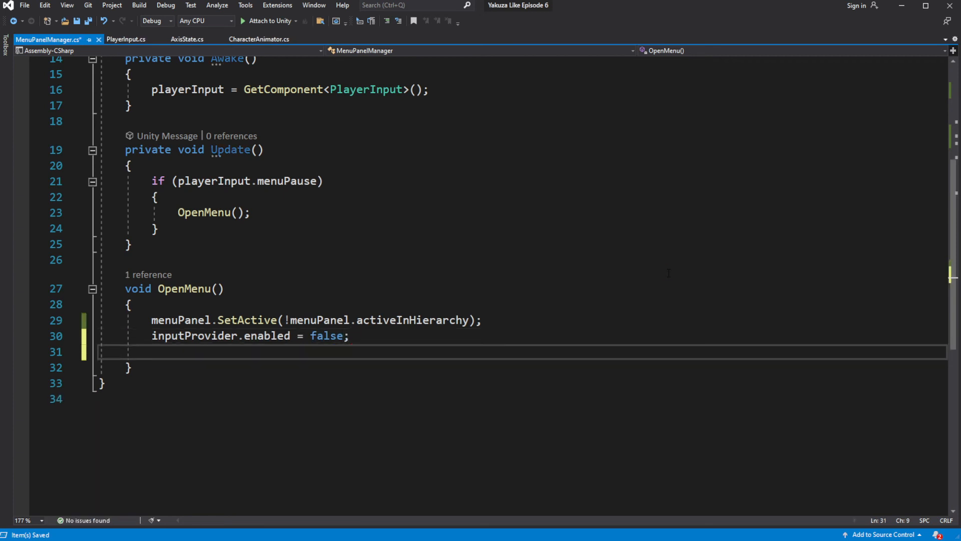
pyautogui.write('locomotion')
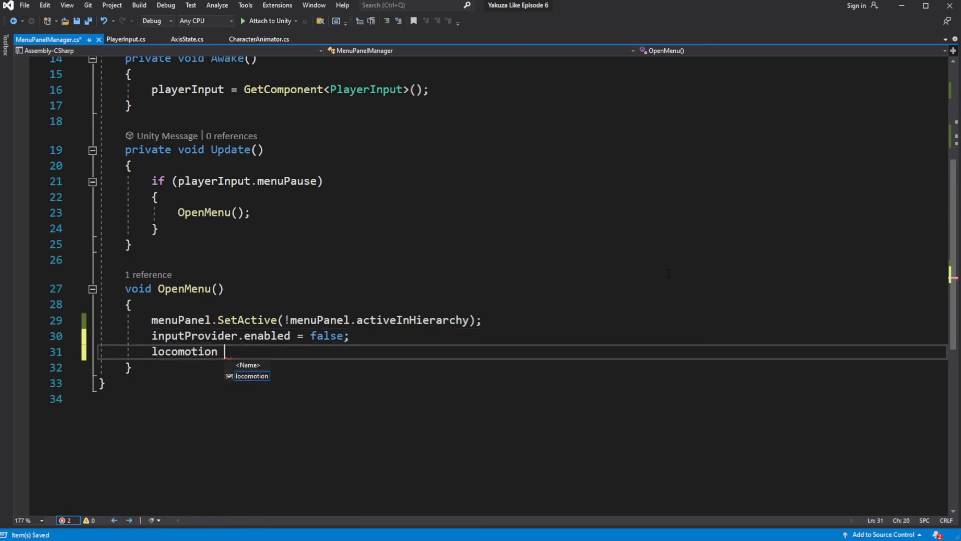
pyautogui.write('.enabled = false;')
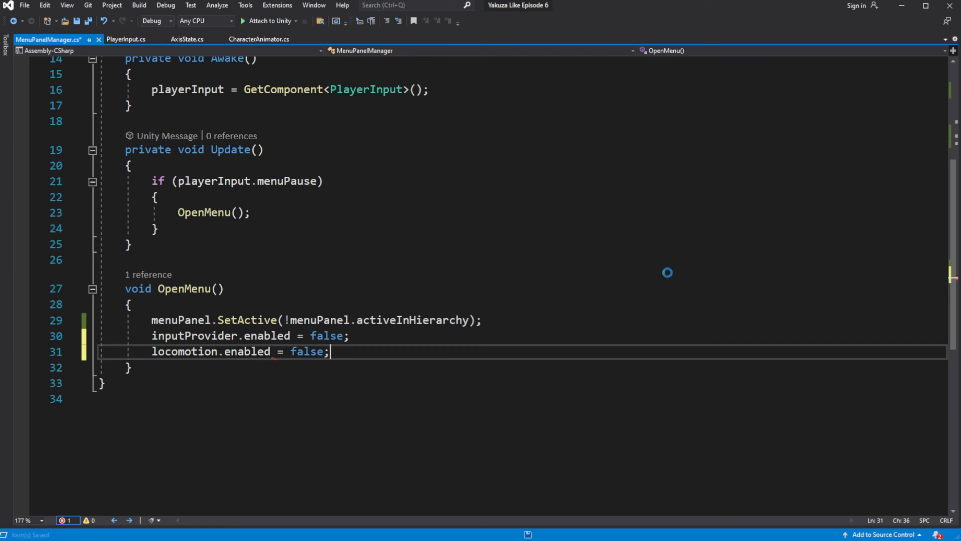
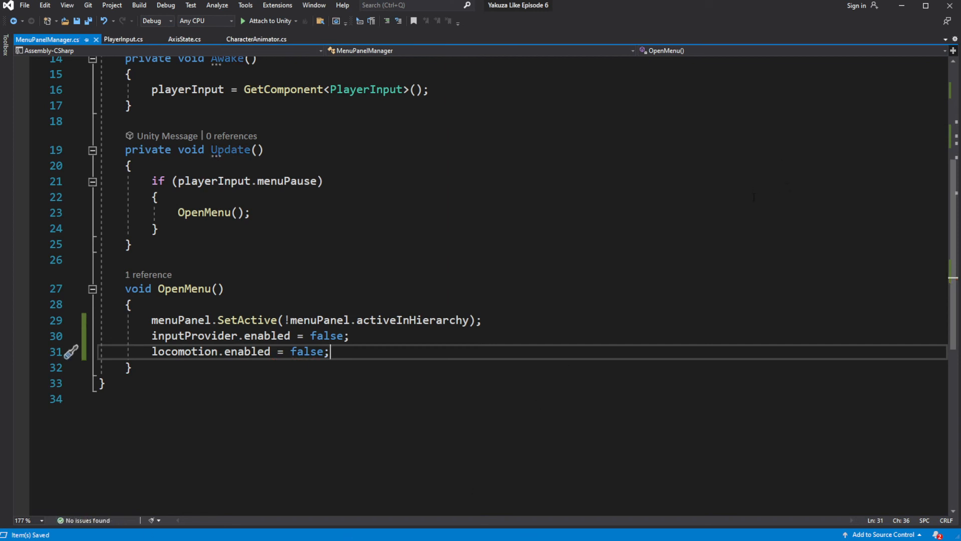
# Switch back to Unity and assign CM FreeLook1 as the Input Provider of Player's Menu Panel Manager component
pyautogui.click(900, 7)
pyautogui.scroll(-3, 905, 392)
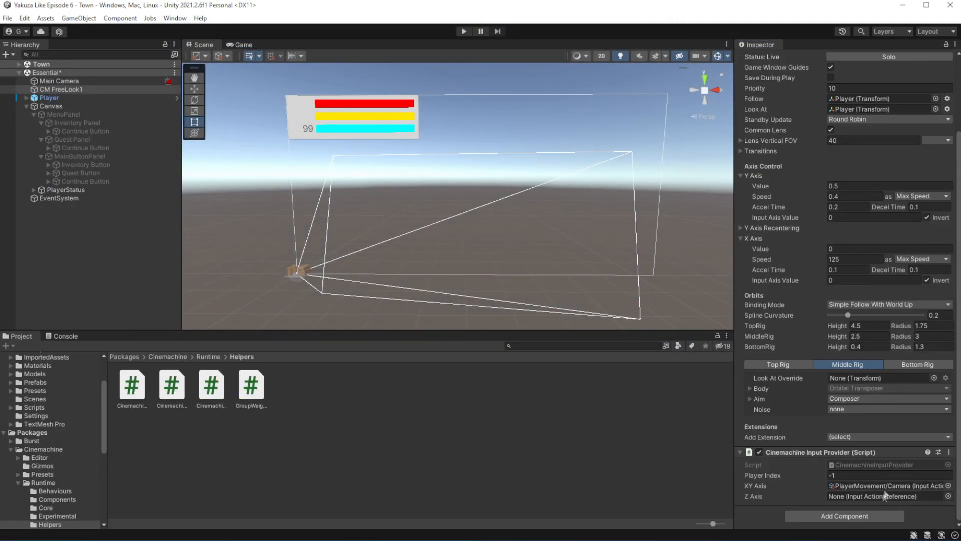
pyautogui.click(49, 98)
pyautogui.scroll(-10, 912, 457)
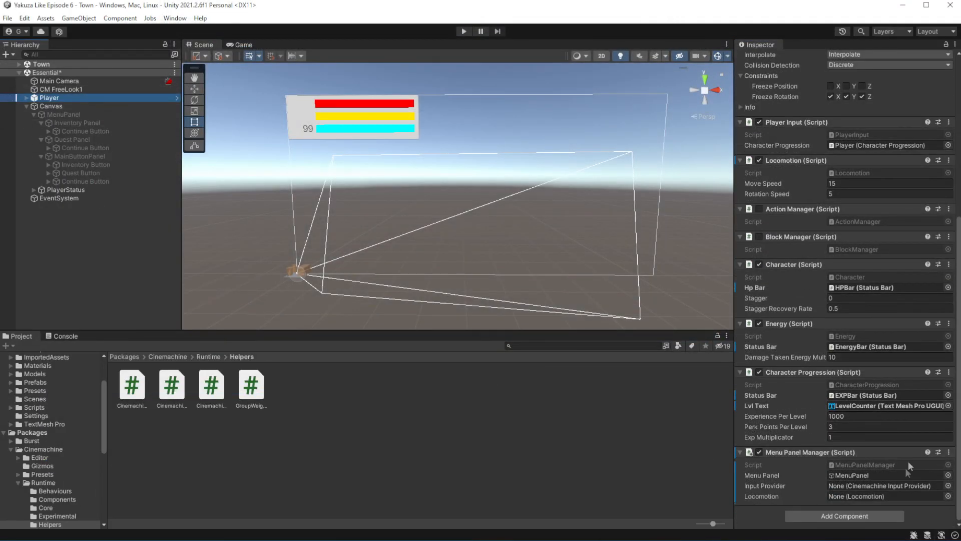
pyautogui.click(948, 486)
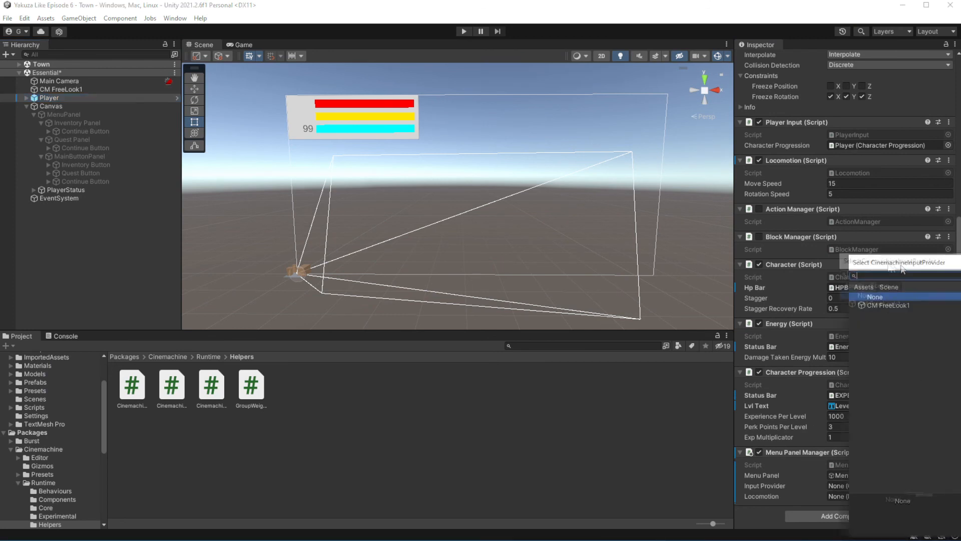
pyautogui.moveTo(904, 268); pyautogui.dragTo(717, 256)
pyautogui.doubleClick(736, 296)
pyautogui.click(947, 485)
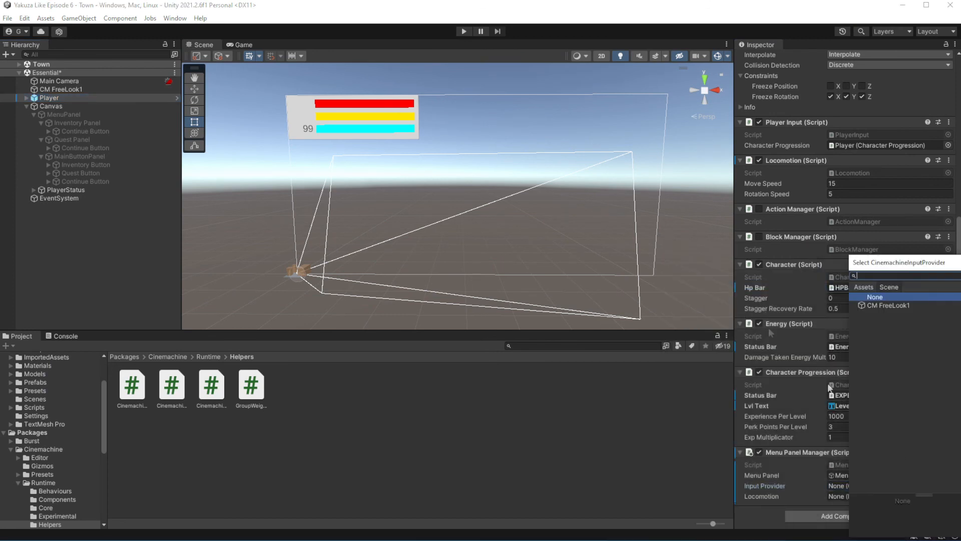
pyautogui.moveTo(896, 262); pyautogui.dragTo(761, 257)
pyautogui.doubleClick(761, 297)
# Assign Player as the Locomotion reference of the Menu Panel Manager component
pyautogui.click(948, 496)
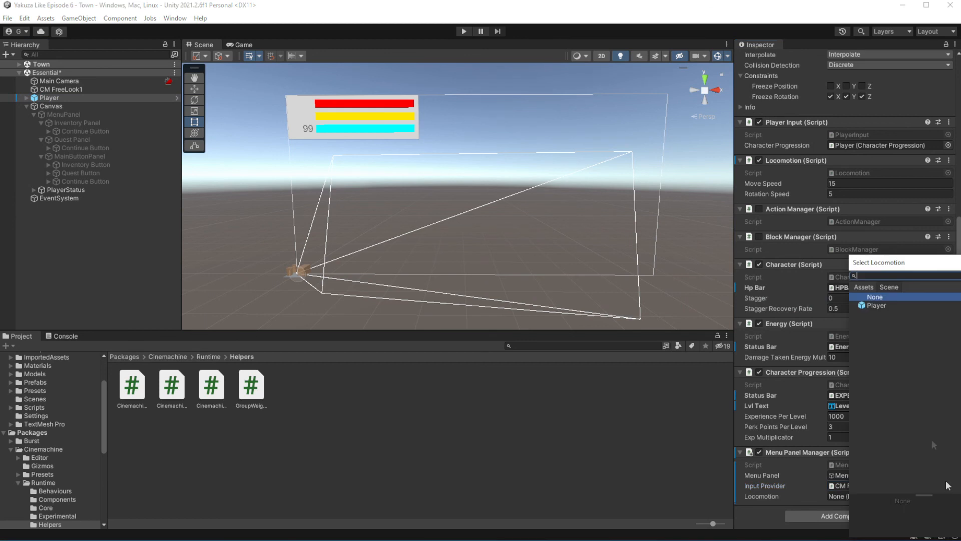
pyautogui.moveTo(894, 263); pyautogui.dragTo(758, 257)
pyautogui.doubleClick(743, 303)
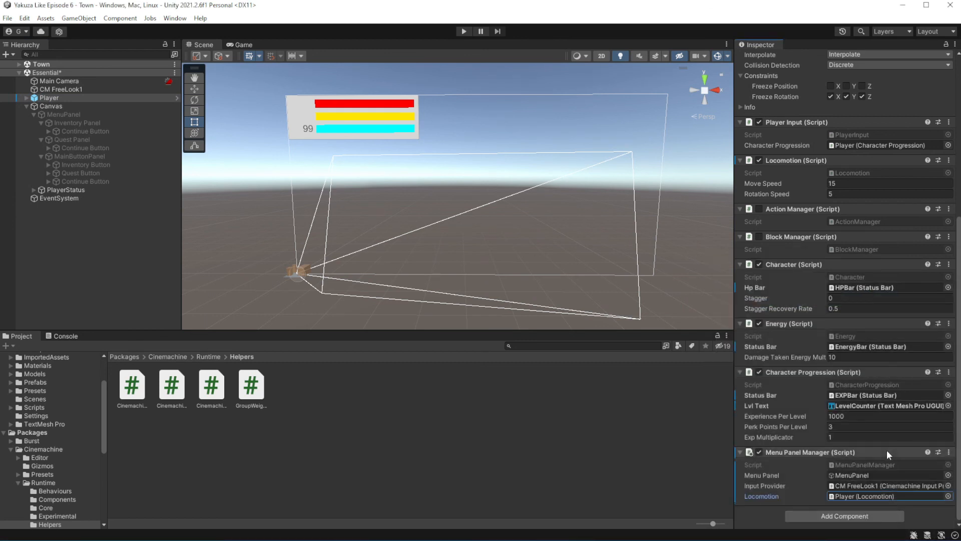
# Save the scene, then play-test opening and closing the pause menu and stop the game
pyautogui.hotkey('ctrl', 's')
pyautogui.click(464, 31)
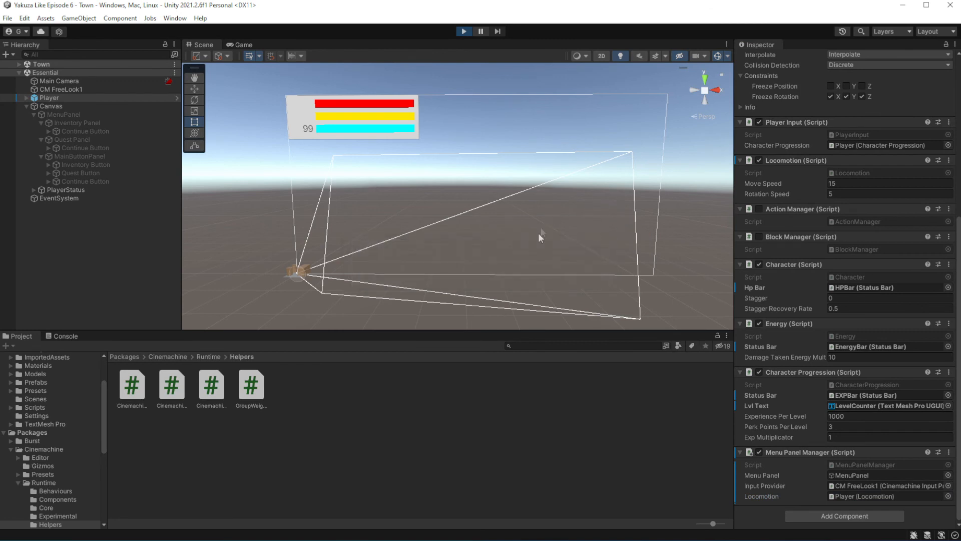
pyautogui.click(547, 230)
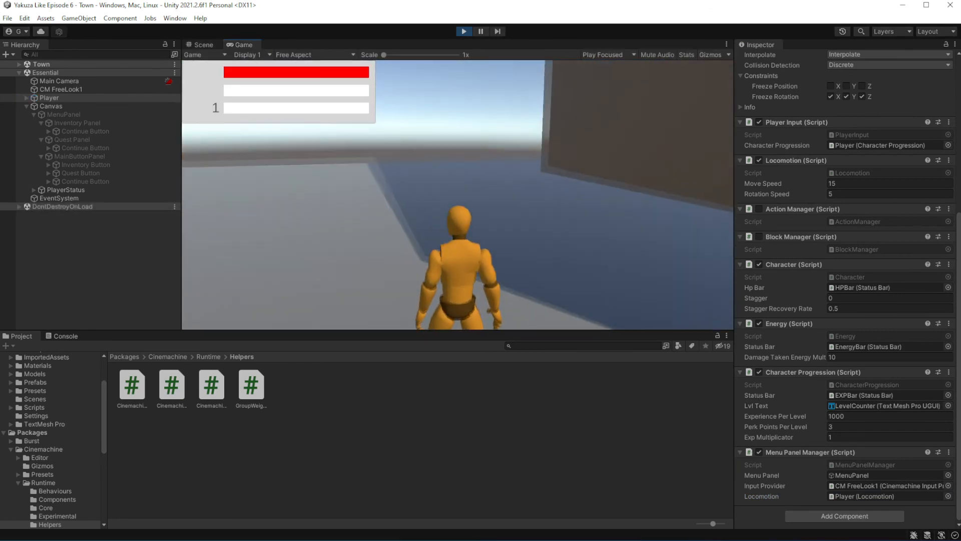
pyautogui.press('Escape')
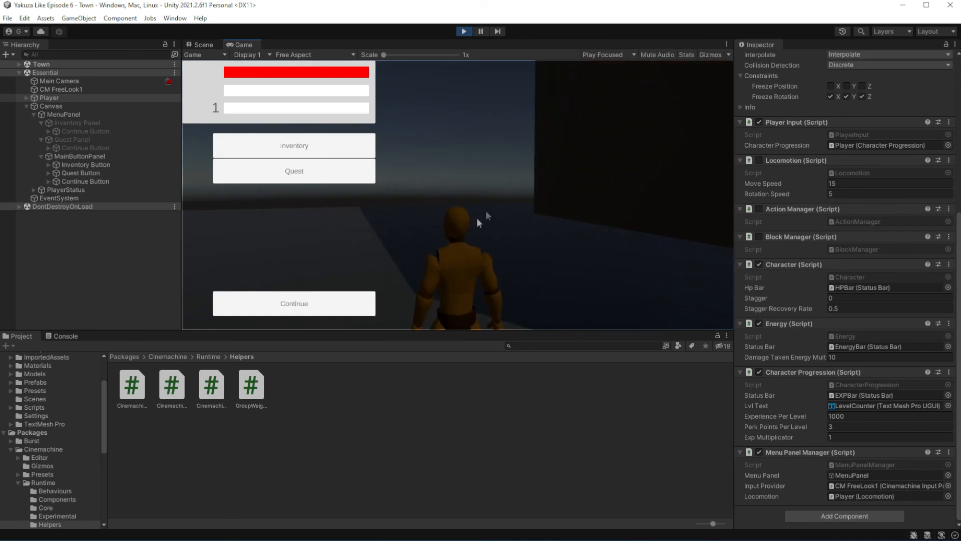
pyautogui.press('Escape')
pyautogui.press('Escape')
pyautogui.click(464, 31)
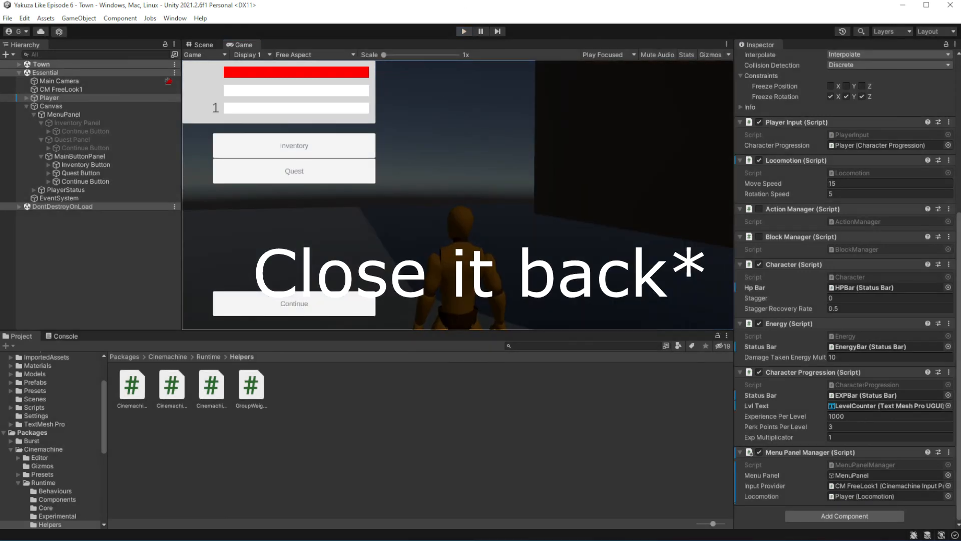
# Create a new script named ControlBlock as a component on MenuPanel
pyautogui.click(58, 114)
pyautogui.click(854, 367)
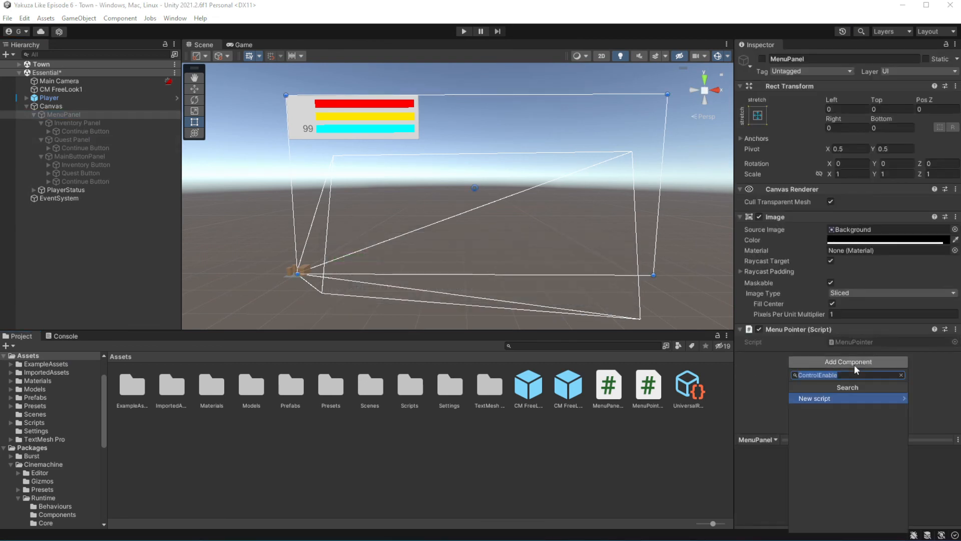
pyautogui.write('Contro')
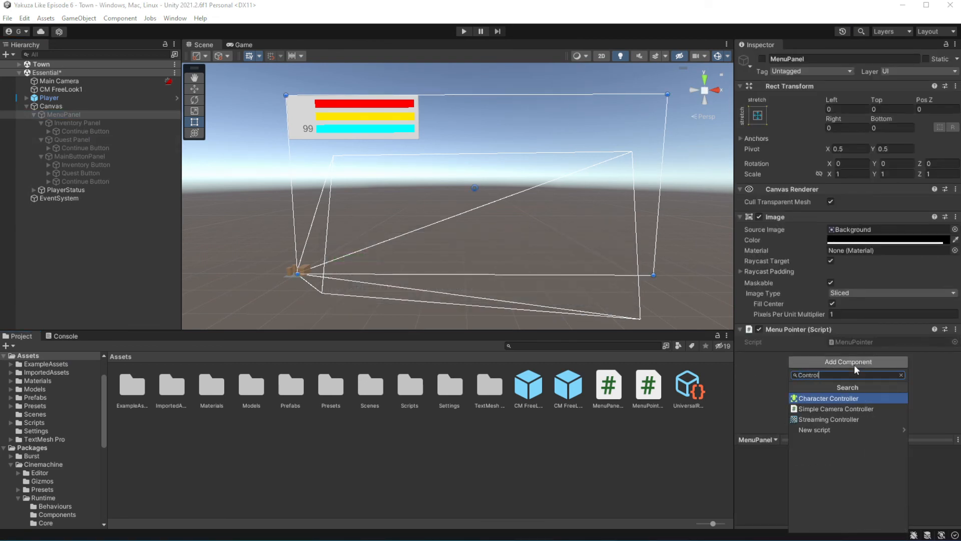
pyautogui.write('lBlo')
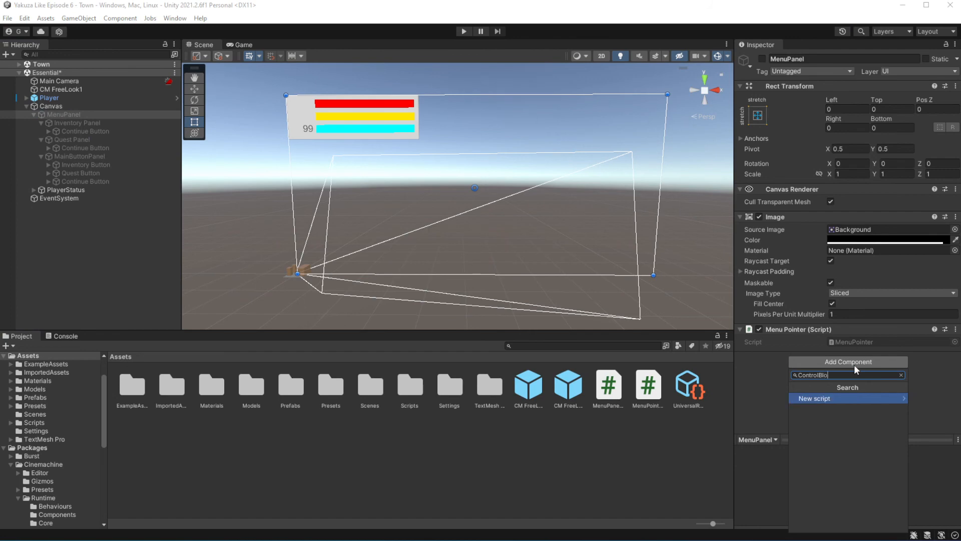
pyautogui.write('ck')
pyautogui.press('Return')
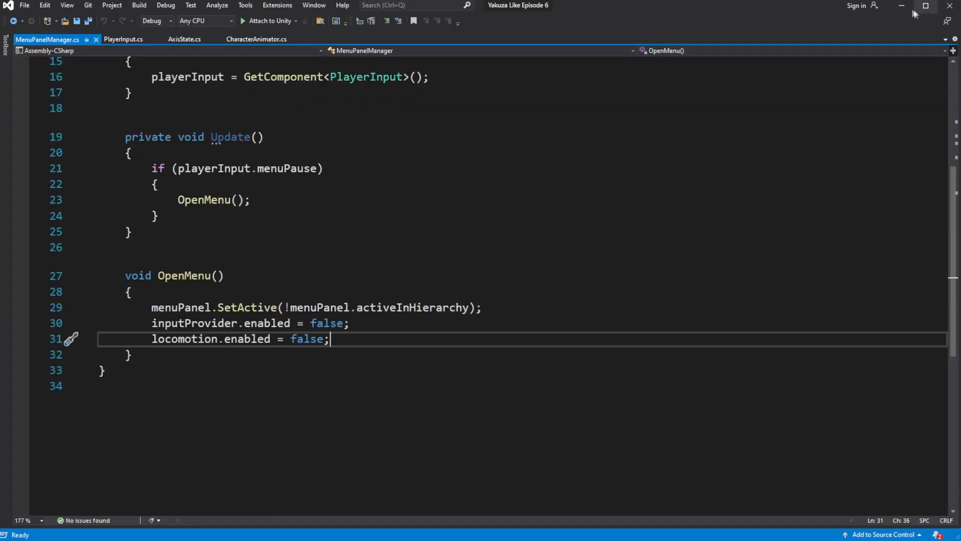
# Return to Unity, open the ControlBlock script for editing, remove its default Start and Update methods, and save it
pyautogui.click(902, 6)
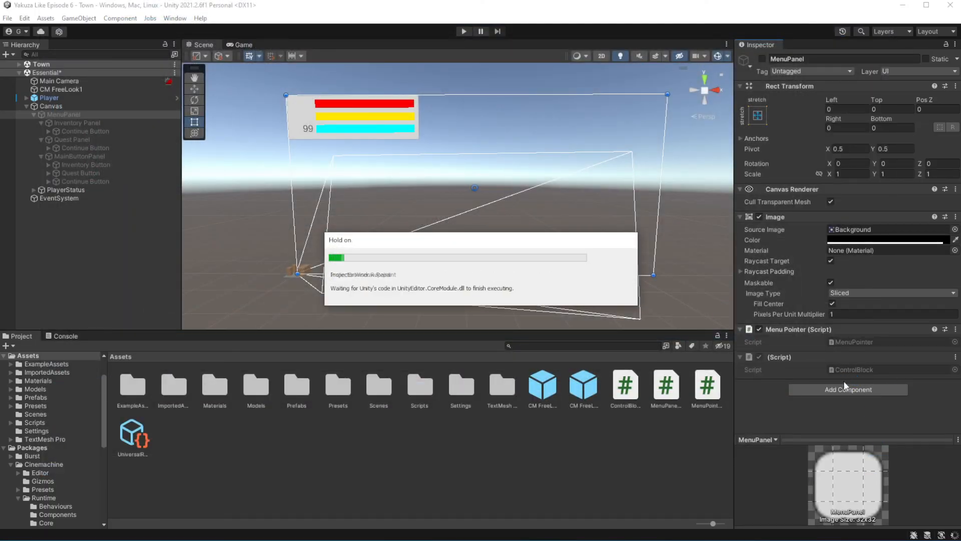
pyautogui.doubleClick(867, 370)
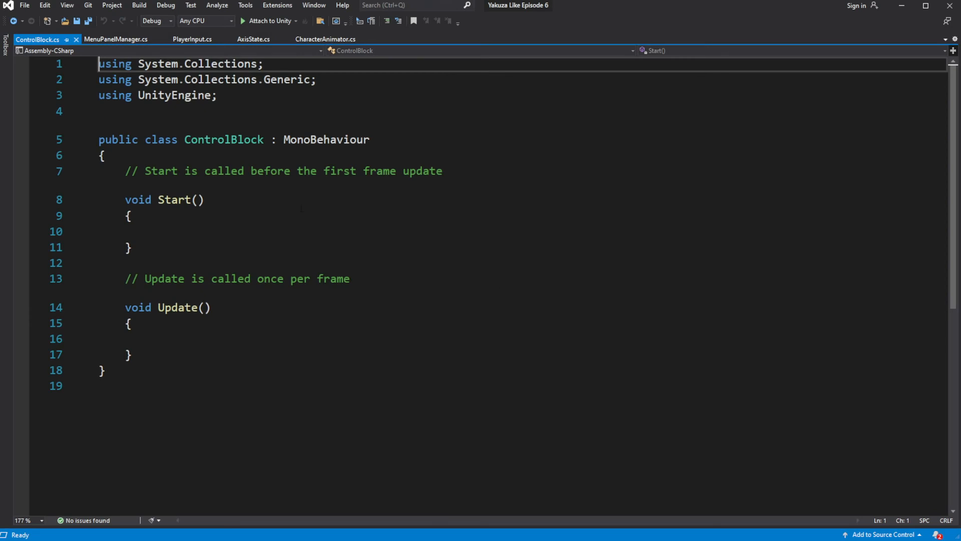
pyautogui.moveTo(131, 355); pyautogui.dragTo(132, 171)
pyautogui.press('BackSpace')
pyautogui.write('void')
pyautogui.press('BackSpace')
pyautogui.press('BackSpace')
pyautogui.press('BackSpace')
pyautogui.press('BackSpace')
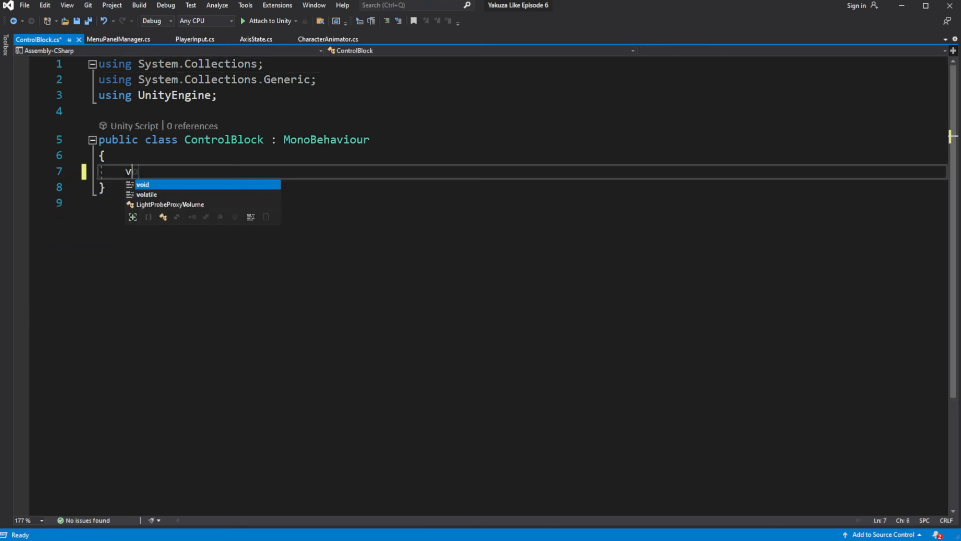
pyautogui.hotkey('ctrl', 's')
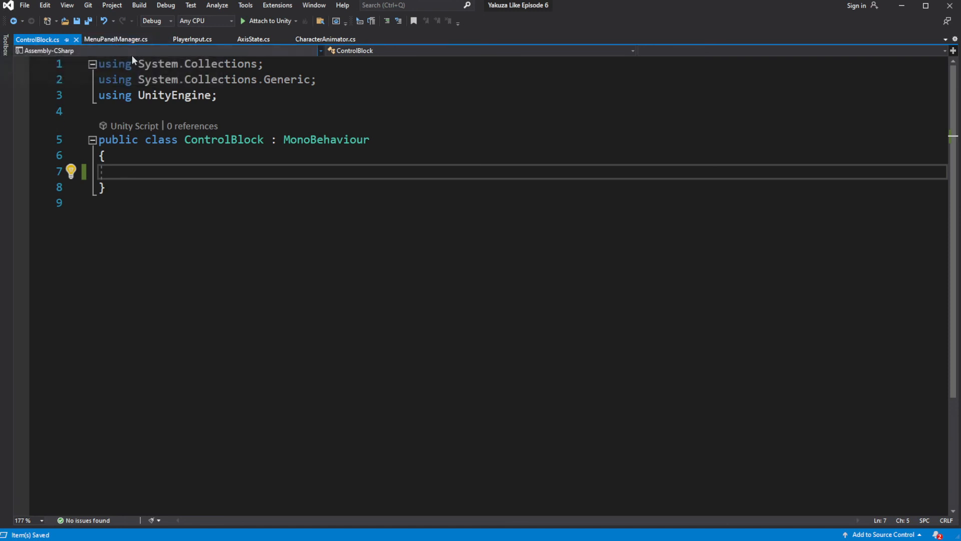
# In MenuPanelManager's OpenMenu(), delete the inputProvider.enabled and locomotion.enabled lines and save the script
pyautogui.click(127, 40)
pyautogui.moveTo(351, 340); pyautogui.dragTo(103, 323)
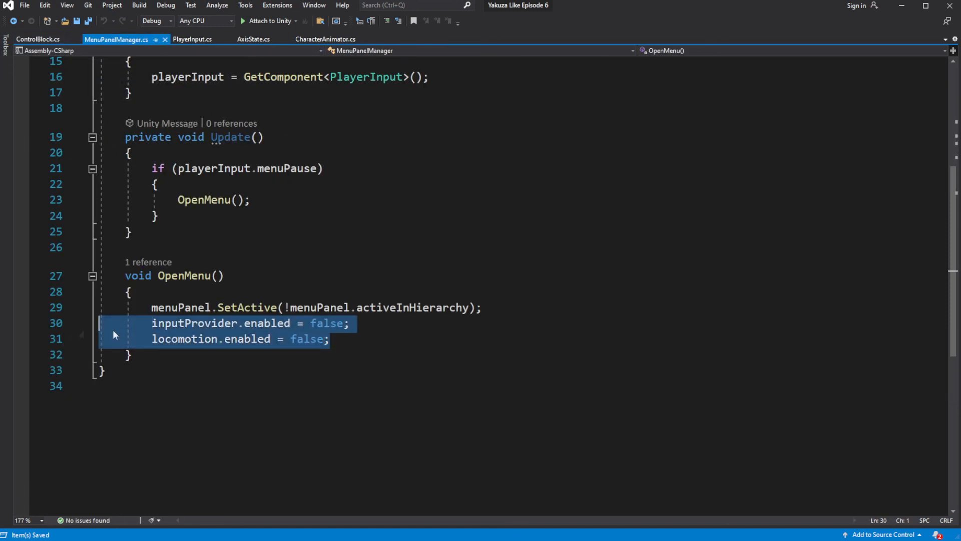
pyautogui.press('Delete')
pyautogui.press('BackSpace')
pyautogui.hotkey('ctrl', 's')
# Copy the serialized inputProvider and locomotion fields from MenuPanelManager, delete them there, and save the script
pyautogui.scroll(5, 503, 281)
pyautogui.moveTo(383, 250); pyautogui.dragTo(179, 235)
pyautogui.hotkey('shift', 'Home')
pyautogui.hotkey('shift', 'Home')
pyautogui.hotkey('ctrl', 'c')
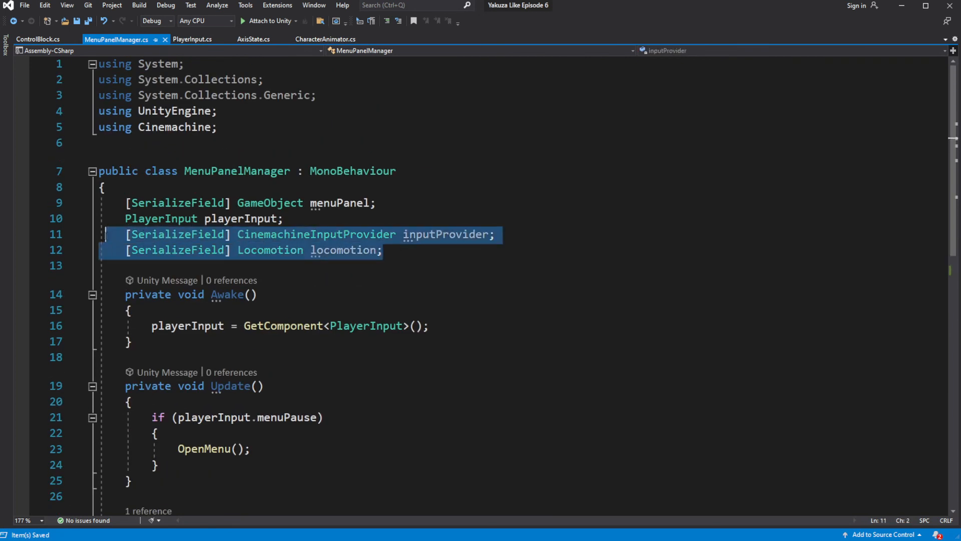
pyautogui.press('Delete')
pyautogui.press('BackSpace')
pyautogui.hotkey('ctrl', 's')
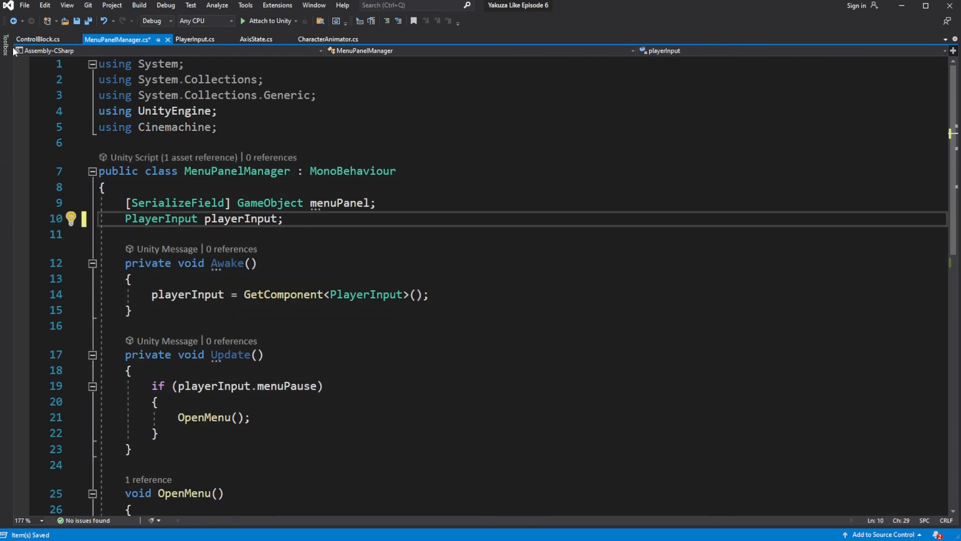
# Paste the inputProvider and locomotion fields into the ControlBlock class, add "using Cinemachine;", and save
pyautogui.click(35, 40)
pyautogui.hotkey('ctrl', 'v')
pyautogui.press('Return')
pyautogui.press('Return')
pyautogui.rightClick(362, 172)
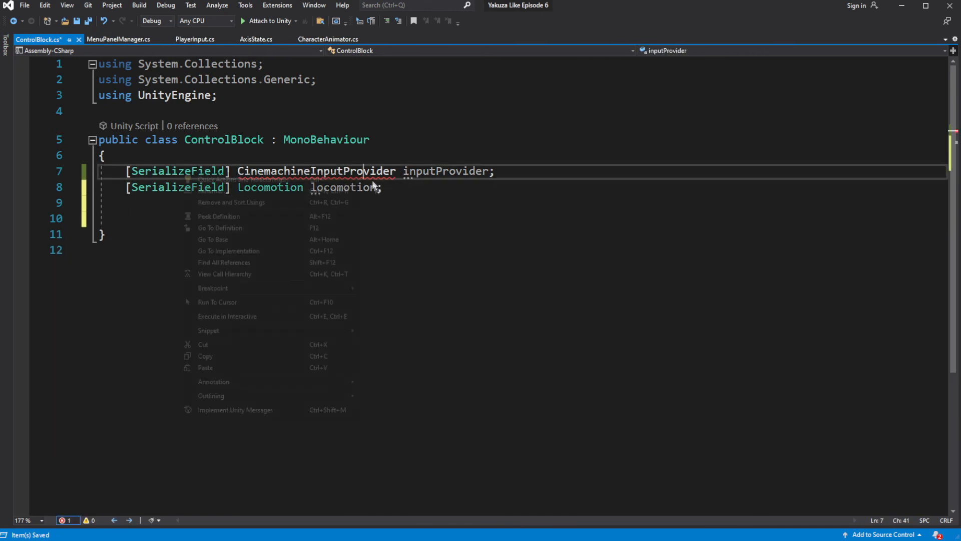
pyautogui.click(292, 179)
pyautogui.click(130, 191)
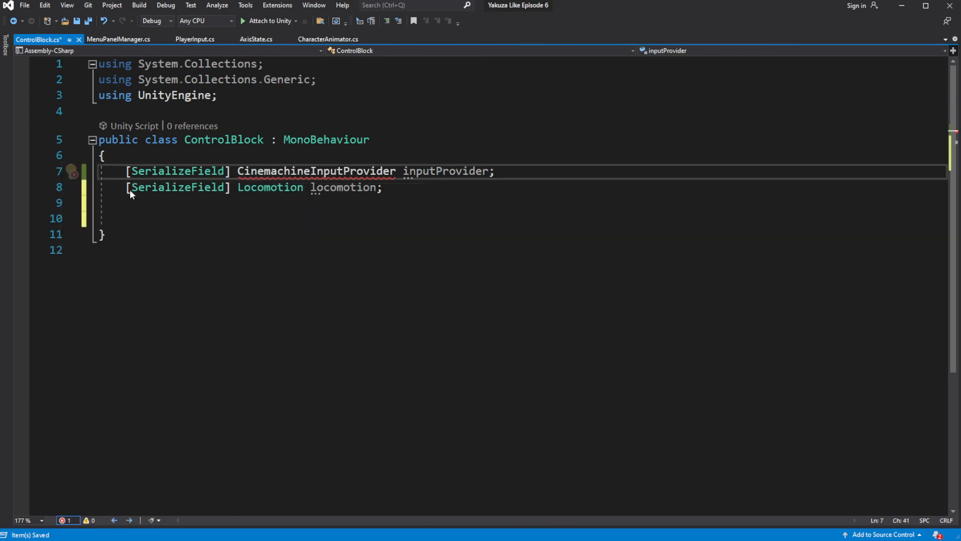
pyautogui.hotkey('ctrl', 's')
# Add an empty "private void OnEnable()" method below the ControlBlock fields and save
pyautogui.click(193, 236)
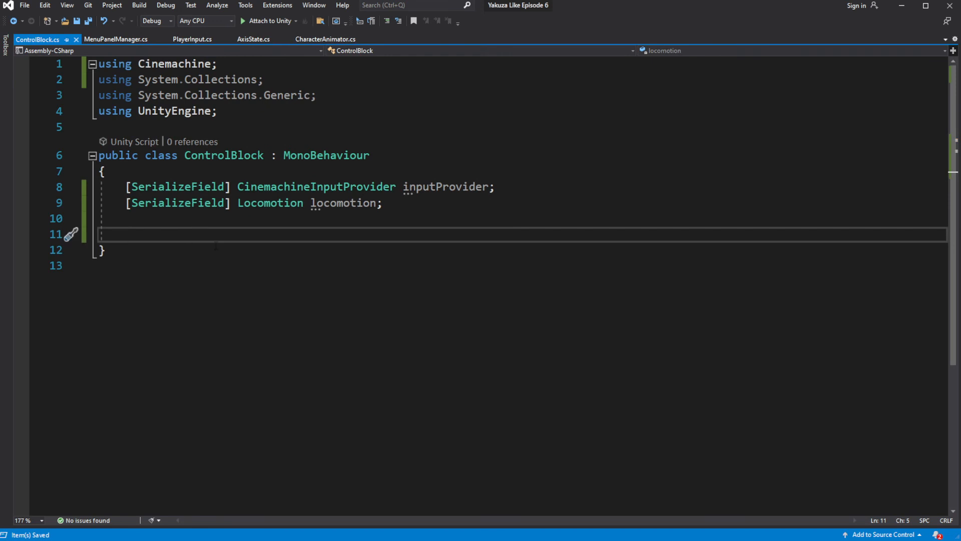
pyautogui.write('void OnEn')
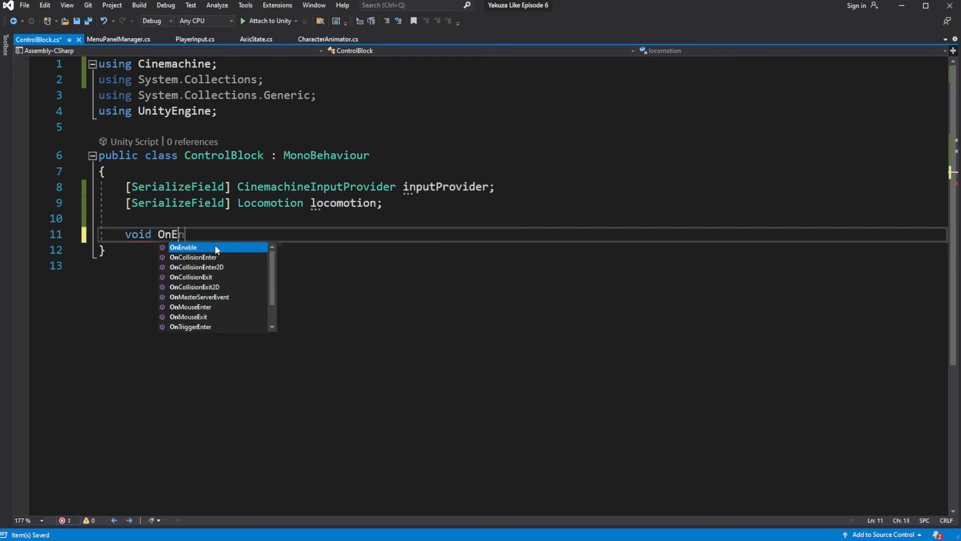
pyautogui.press('Tab')
pyautogui.hotkey('ctrl', 's')
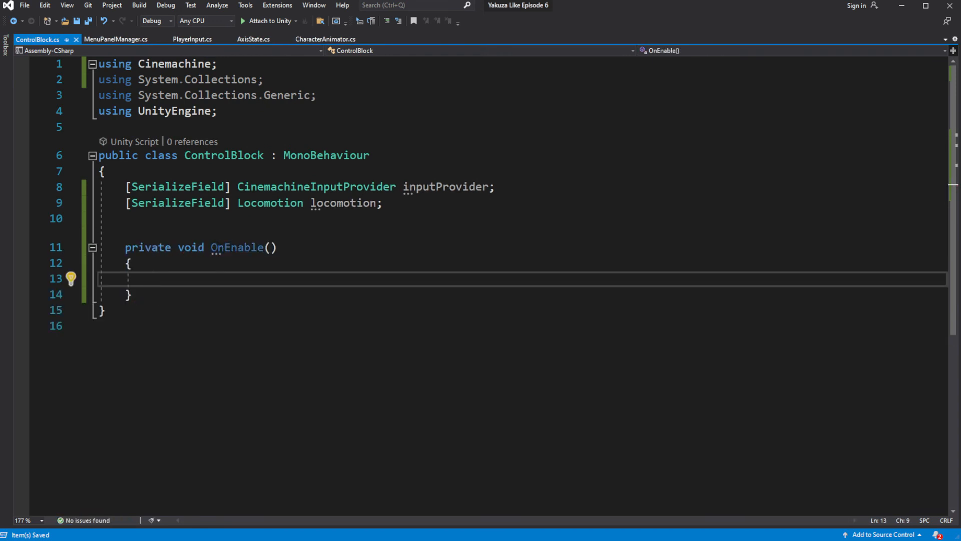
# In OnEnable(), add "inputProvider.enabled = false;" and "locomotion.enabled = false;"
pyautogui.write('inp')
pyautogui.press('Tab')
pyautogui.write('.')
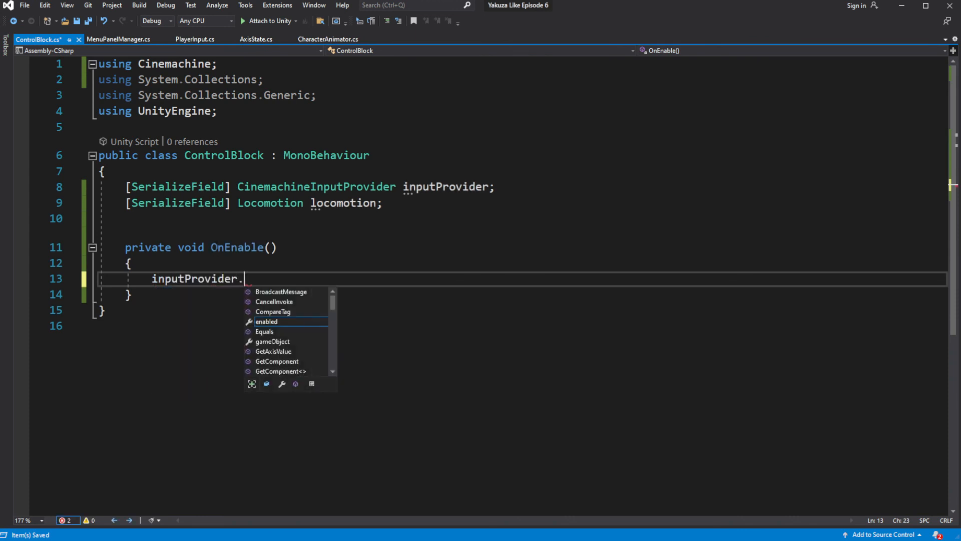
pyautogui.write('enabled = false;')
pyautogui.press('Return')
pyautogui.write('lo')
pyautogui.press('Tab')
pyautogui.write('.enabled = false;')
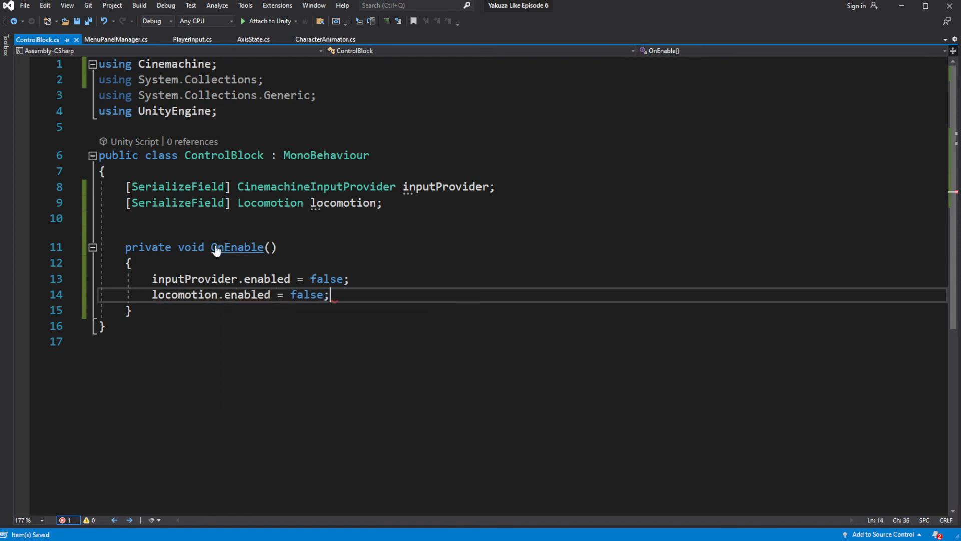
# Add an empty "private void OnDisable()" method below OnEnable() in ControlBlock
pyautogui.press('Down')
pyautogui.press('Return')
pyautogui.press('Return')
pyautogui.write('vo')
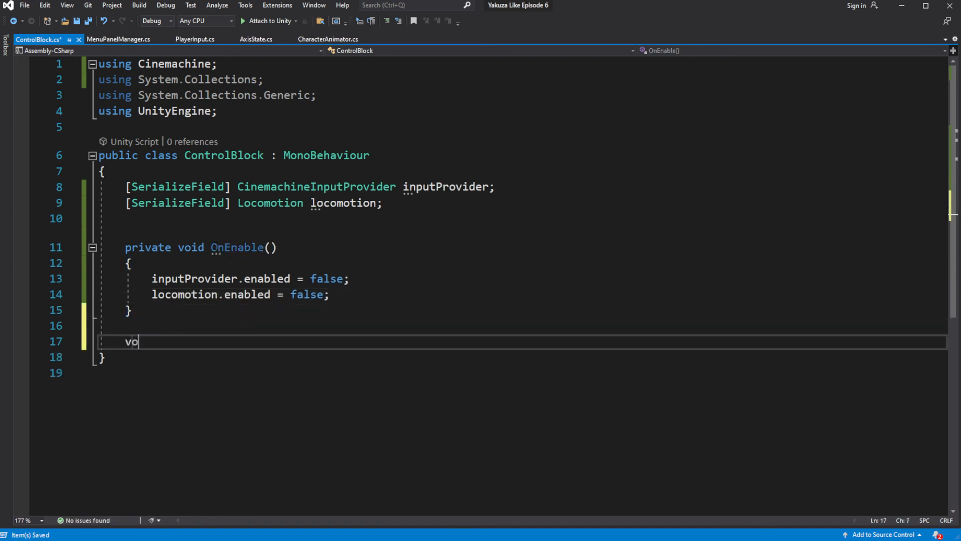
pyautogui.write('id OnDis')
pyautogui.press('Tab')
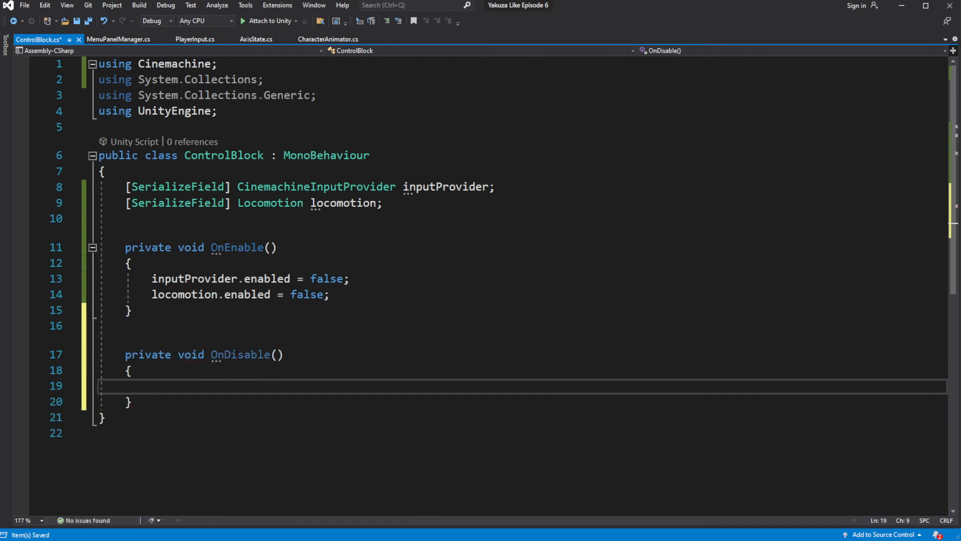
# In OnDisable(), add "inputProvider.enabled = true;" and "locomotion.enabled = true;"
pyautogui.write('inp')
pyautogui.press('Tab')
pyautogui.write('.e')
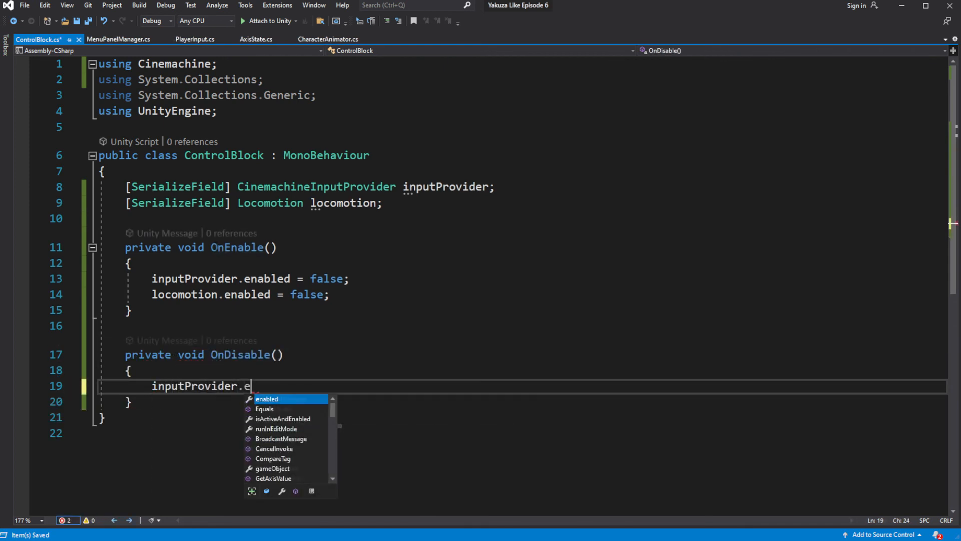
pyautogui.press('Tab')
pyautogui.write('= true;')
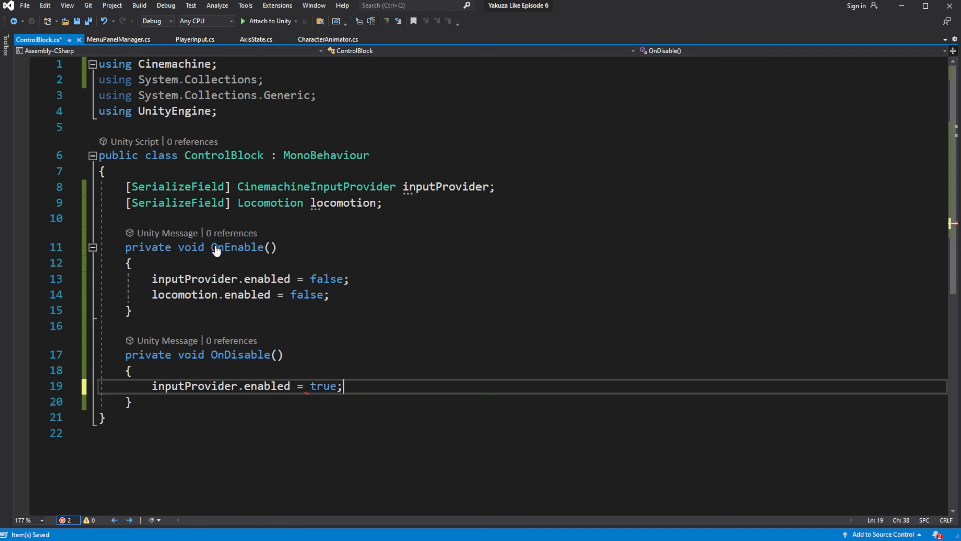
pyautogui.press('Return')
pyautogui.write('loc')
pyautogui.press('Tab')
pyautogui.write('.en')
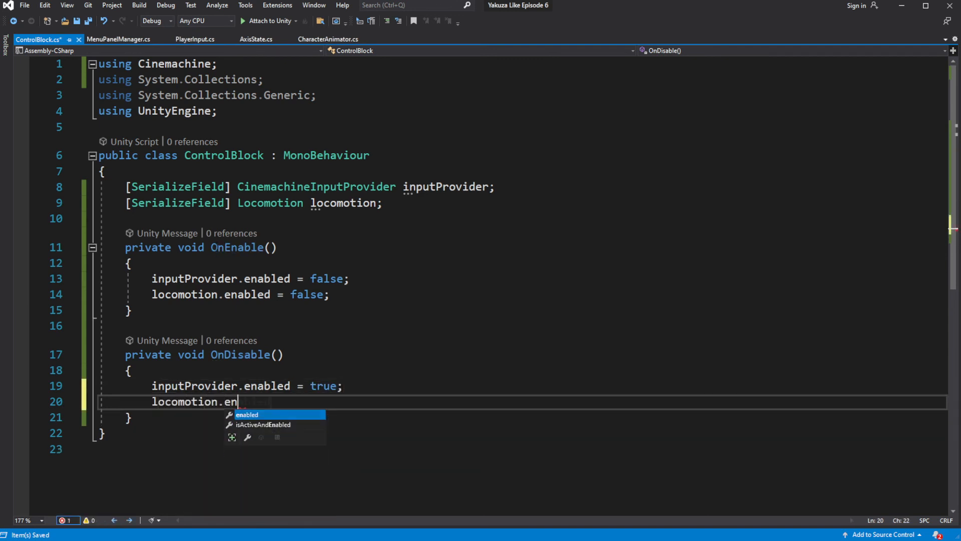
pyautogui.press('Tab')
pyautogui.write('= true;')
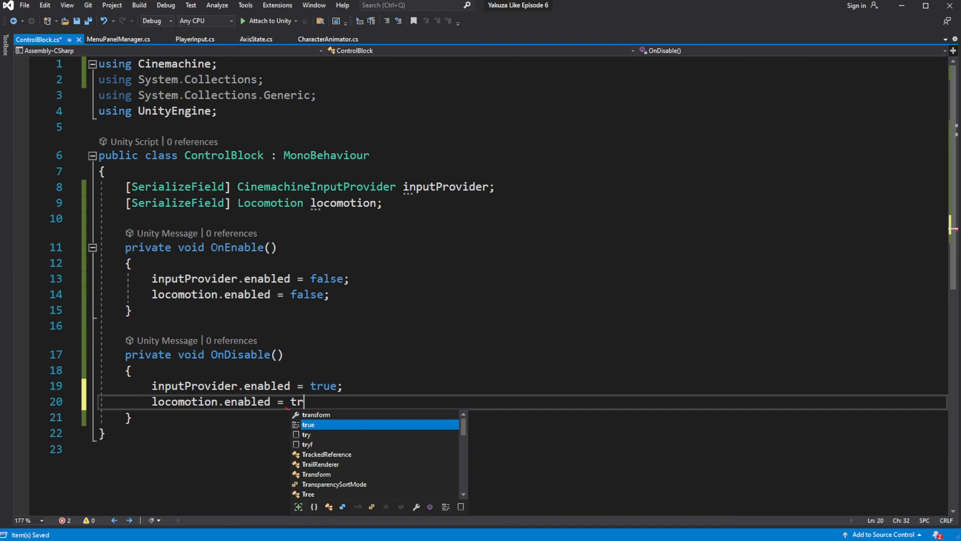
# Switch back to Unity and assign CM FreeLook1 as Input Provider and Player as Locomotion on MenuPanel's Control Block component
pyautogui.click(902, 5)
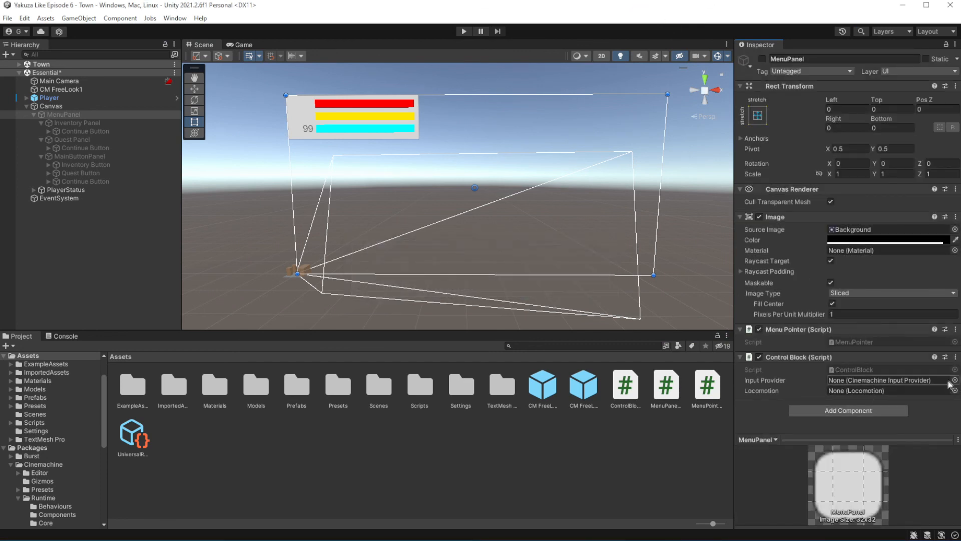
pyautogui.click(954, 380)
pyautogui.doubleClick(888, 306)
pyautogui.click(955, 391)
pyautogui.doubleClick(883, 305)
# Play-test opening the pause menu and resuming with Continue to check camera and movement control, then stop the game
pyautogui.click(464, 32)
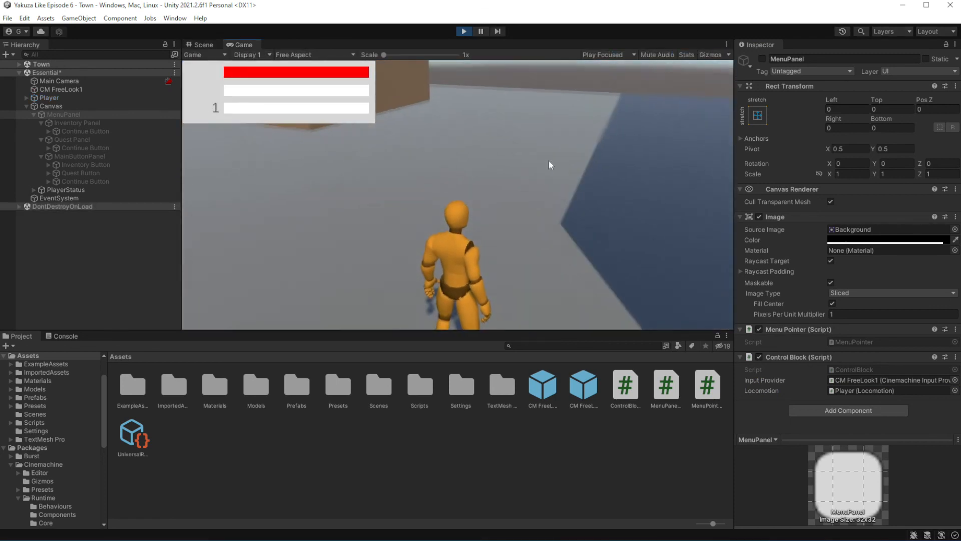
pyautogui.press('Escape')
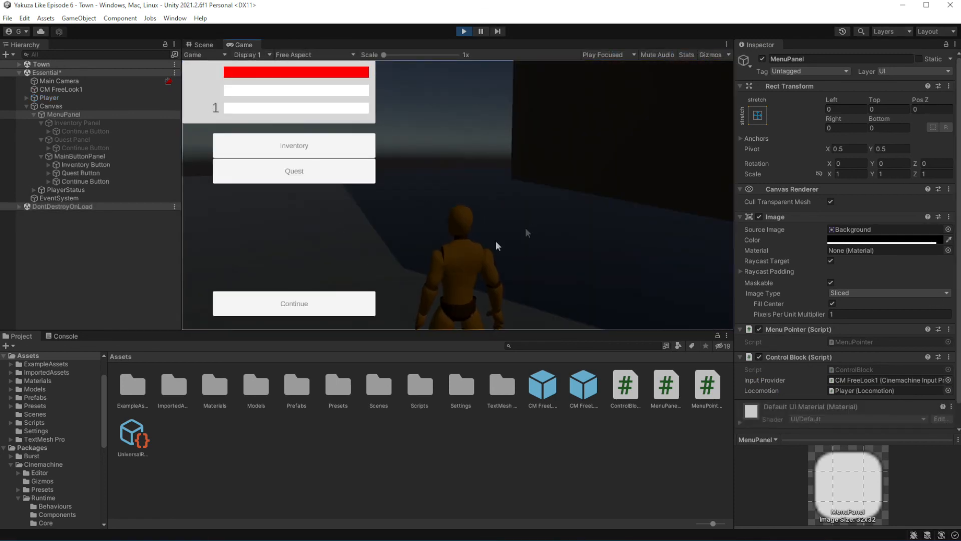
pyautogui.click(349, 298)
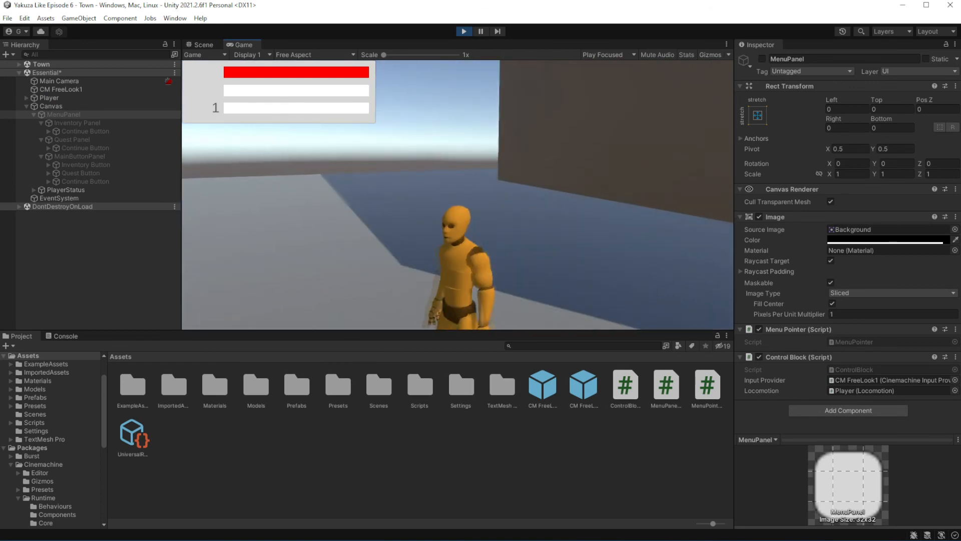
pyautogui.press('Escape')
pyautogui.click(350, 298)
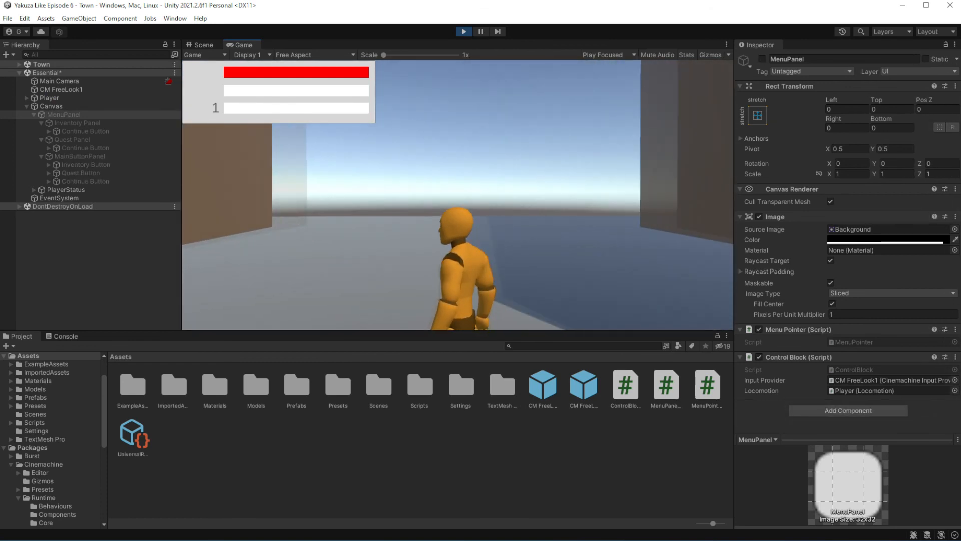
pyautogui.press('Escape')
pyautogui.click(464, 31)
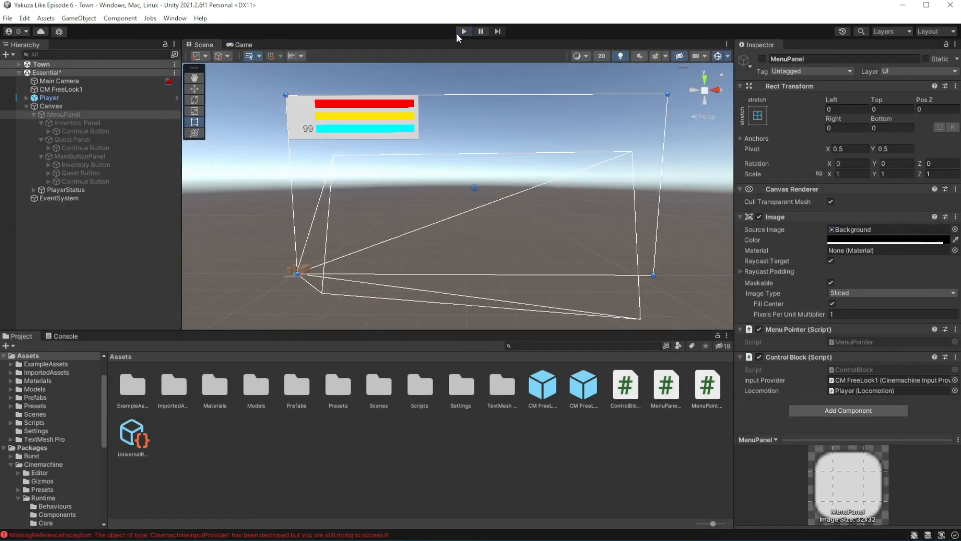